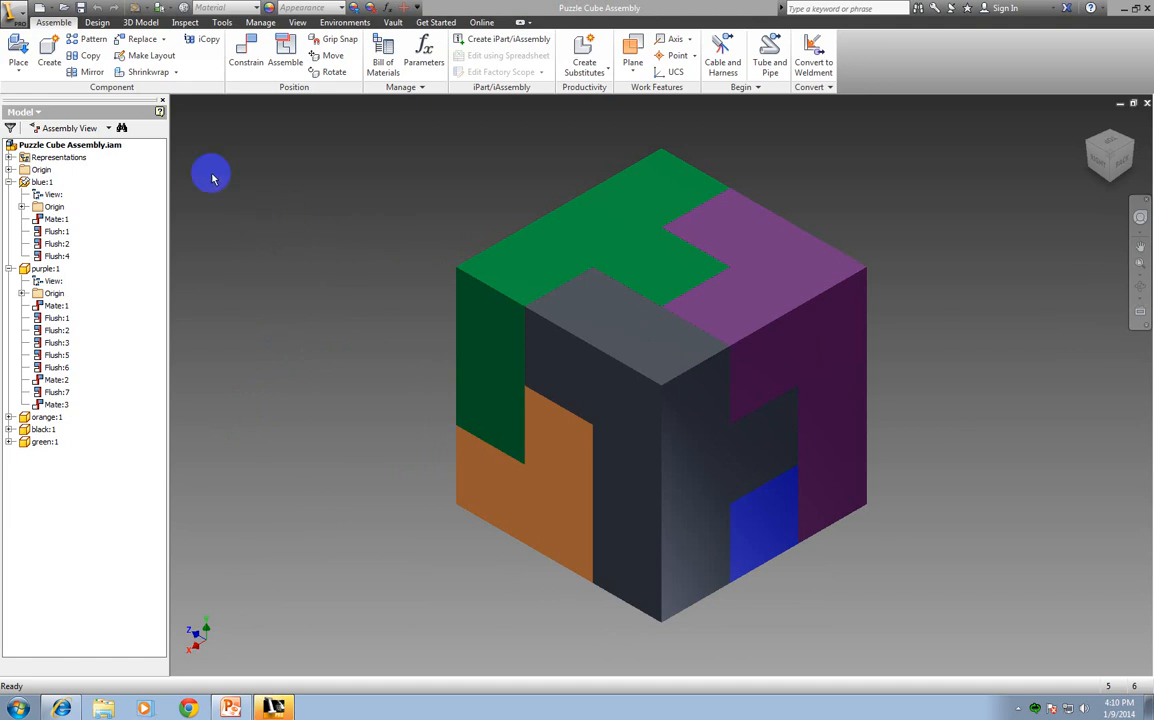
# Step: Create a new presentation file from the English Standard (in).ipn template
pyautogui.click(10, 14)
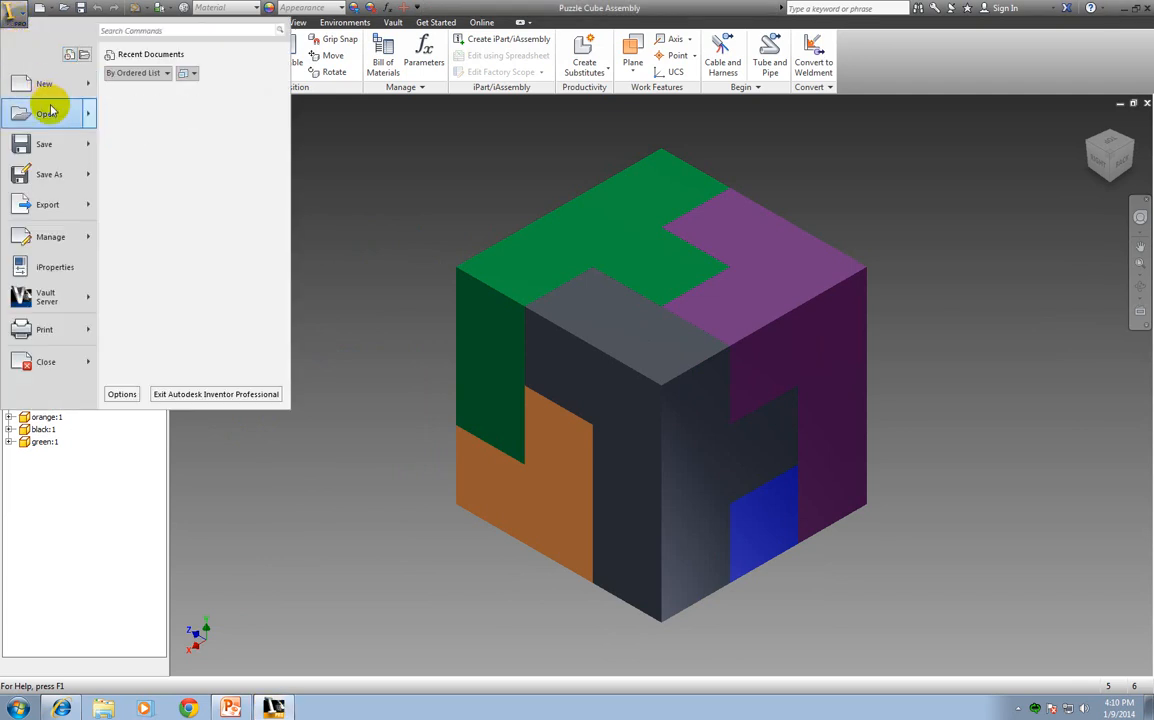
pyautogui.click(44, 84)
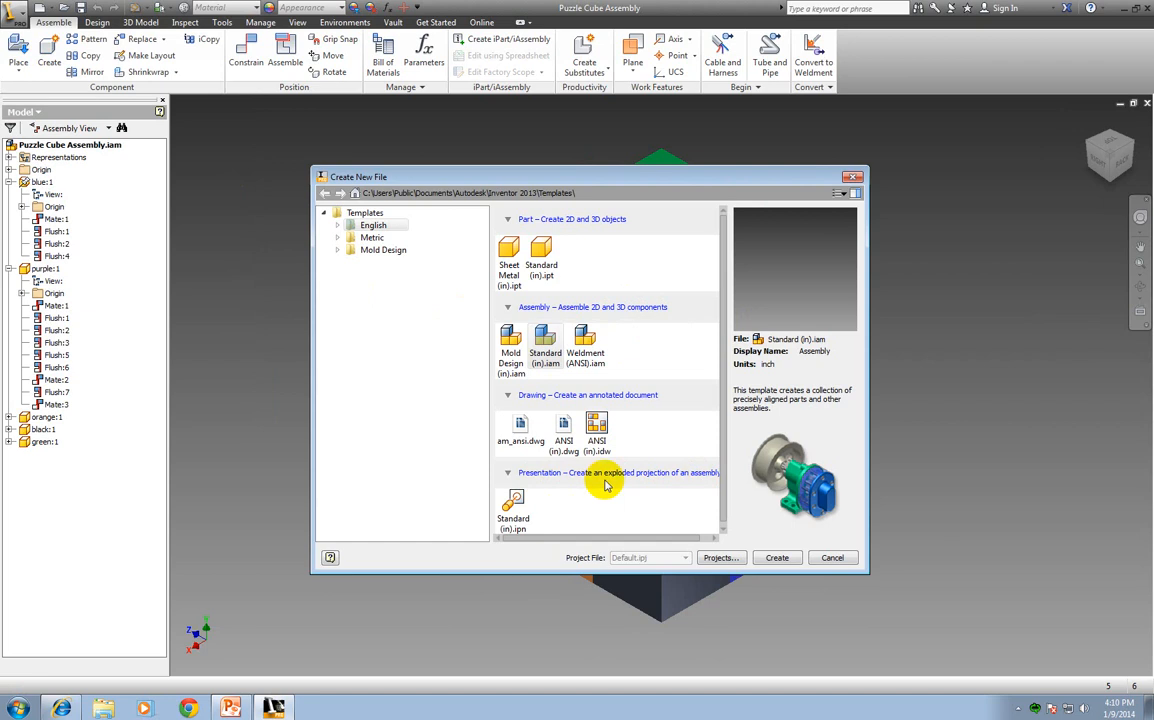
pyautogui.doubleClick(512, 502)
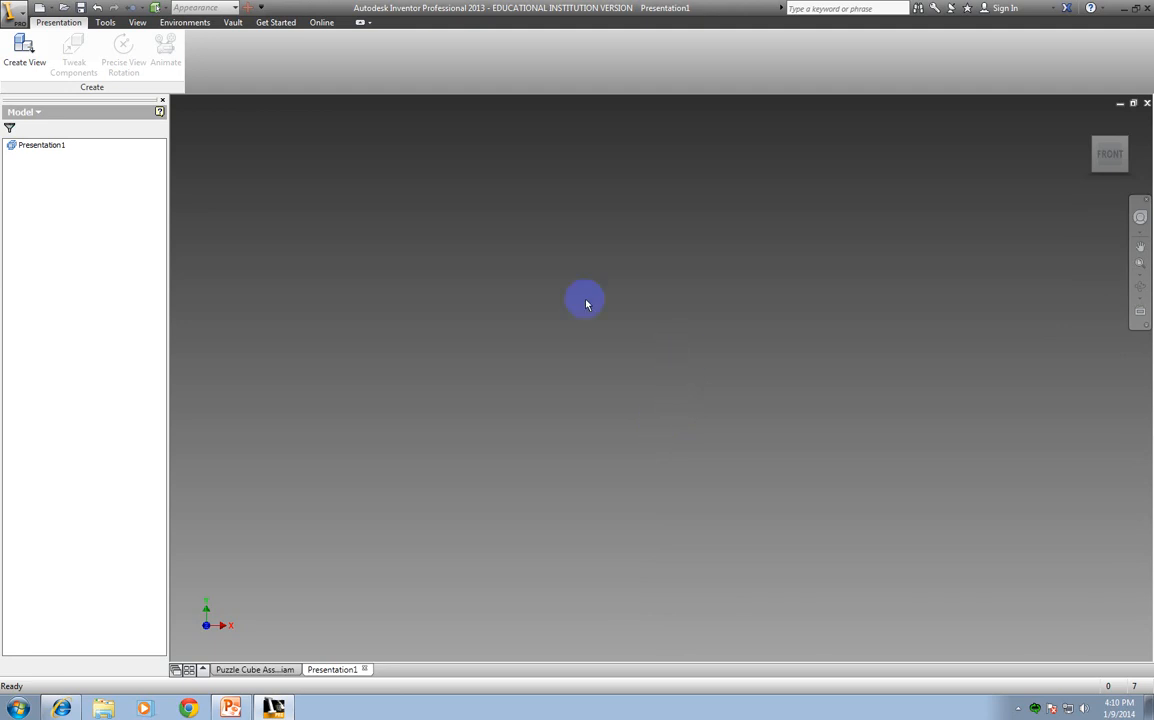
# Step: Start creating a presentation view with the open Puzzle Cube assembly as its source file
pyautogui.click(22, 48)
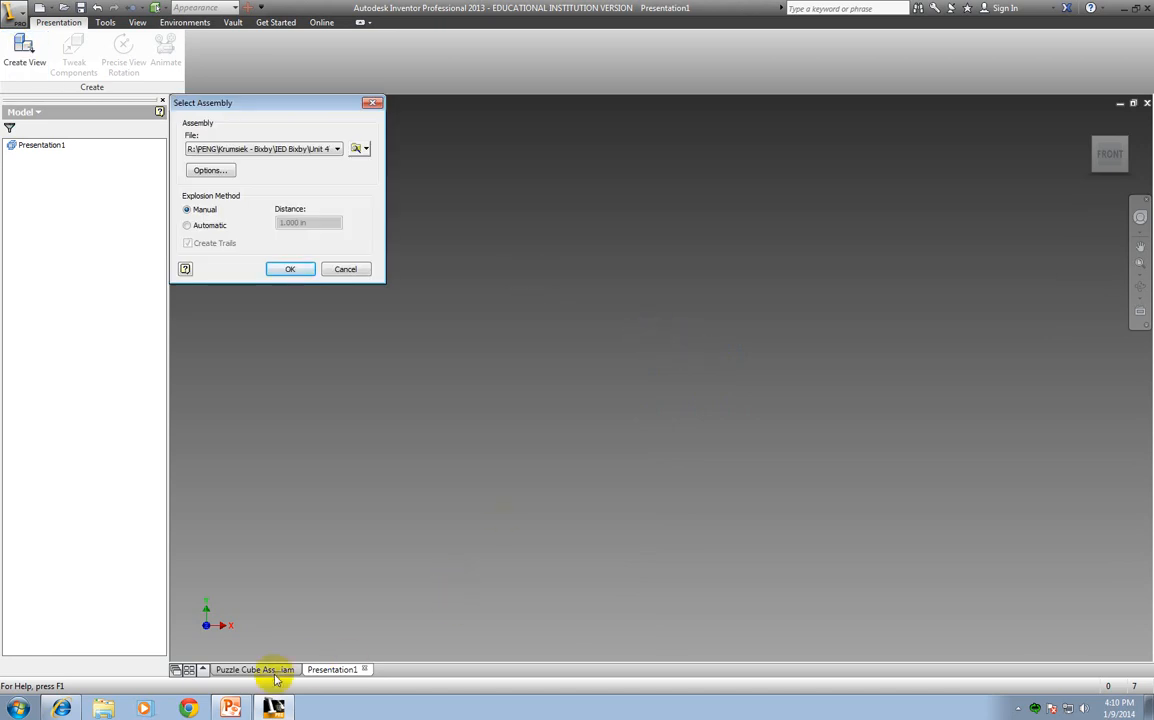
pyautogui.click(288, 149)
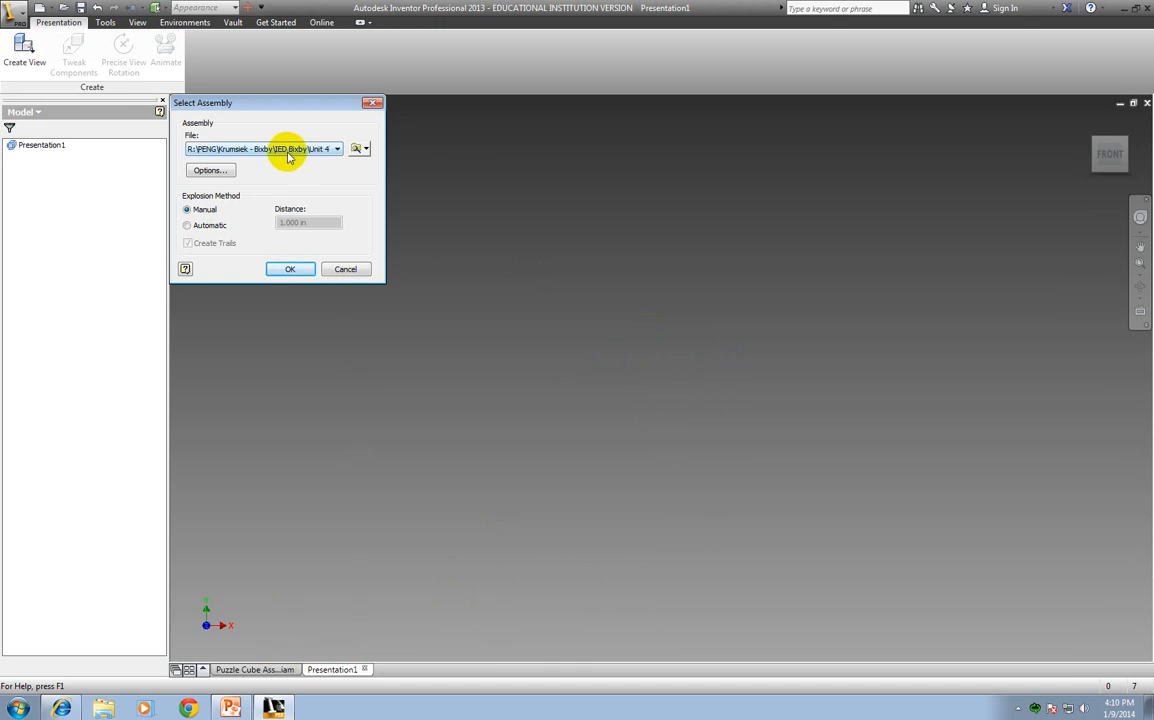
pyautogui.click(446, 378)
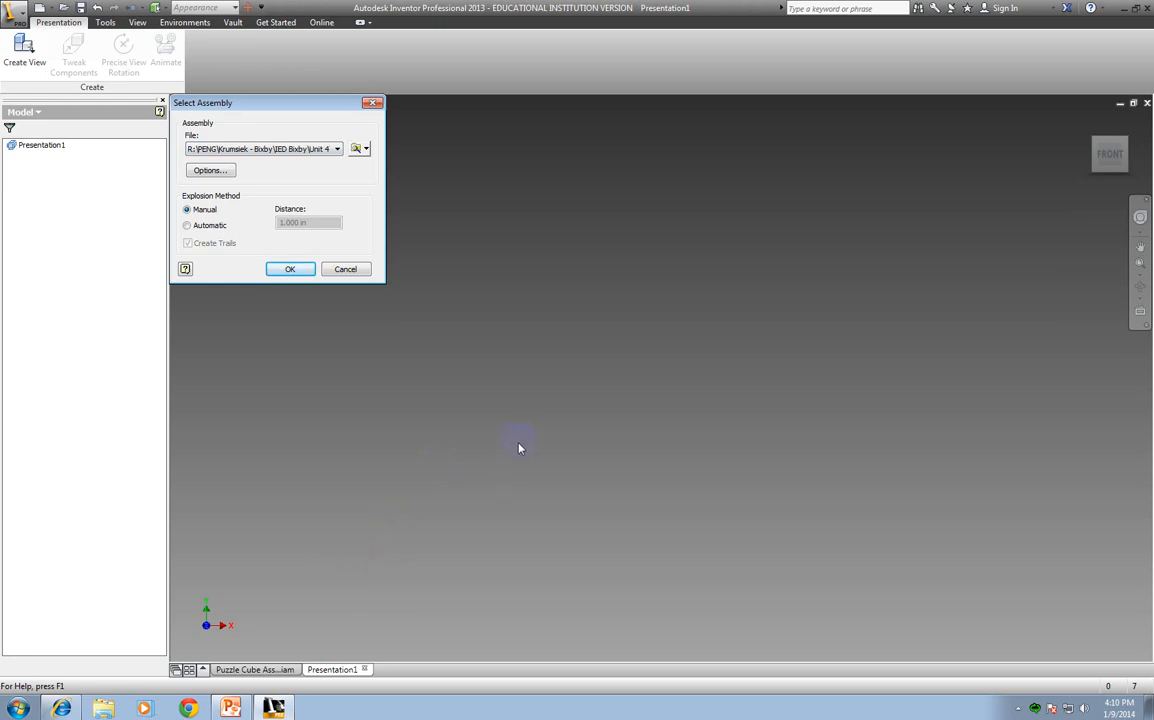
pyautogui.click(357, 150)
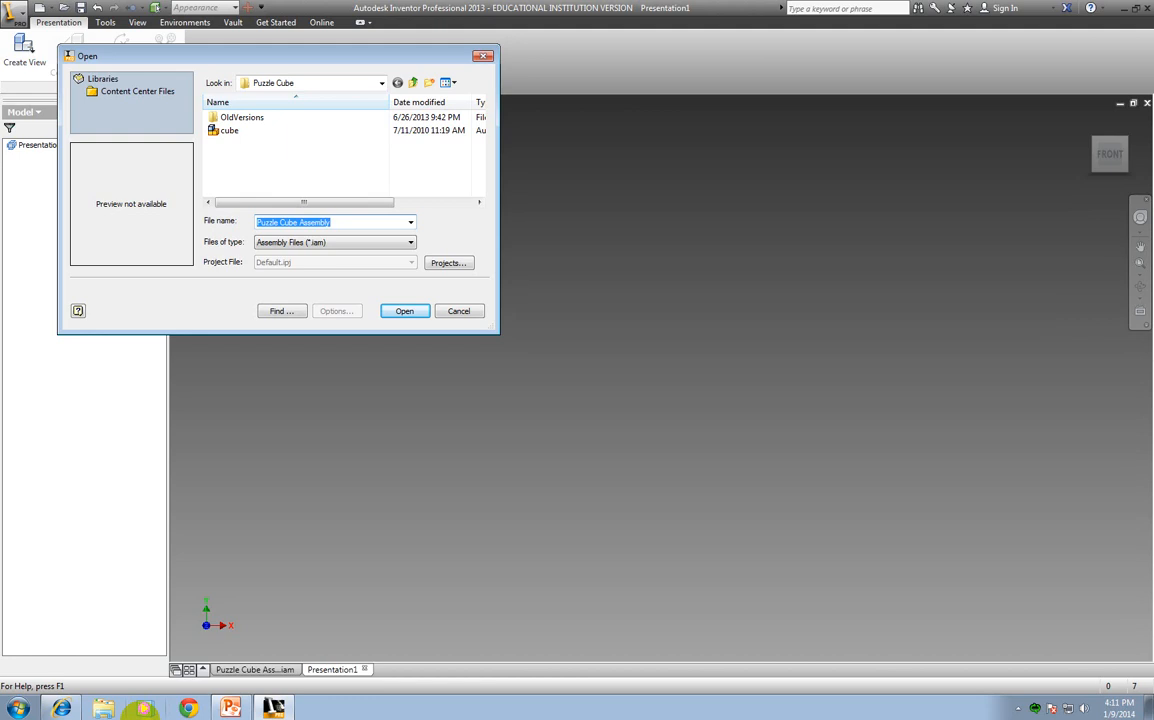
pyautogui.click(381, 84)
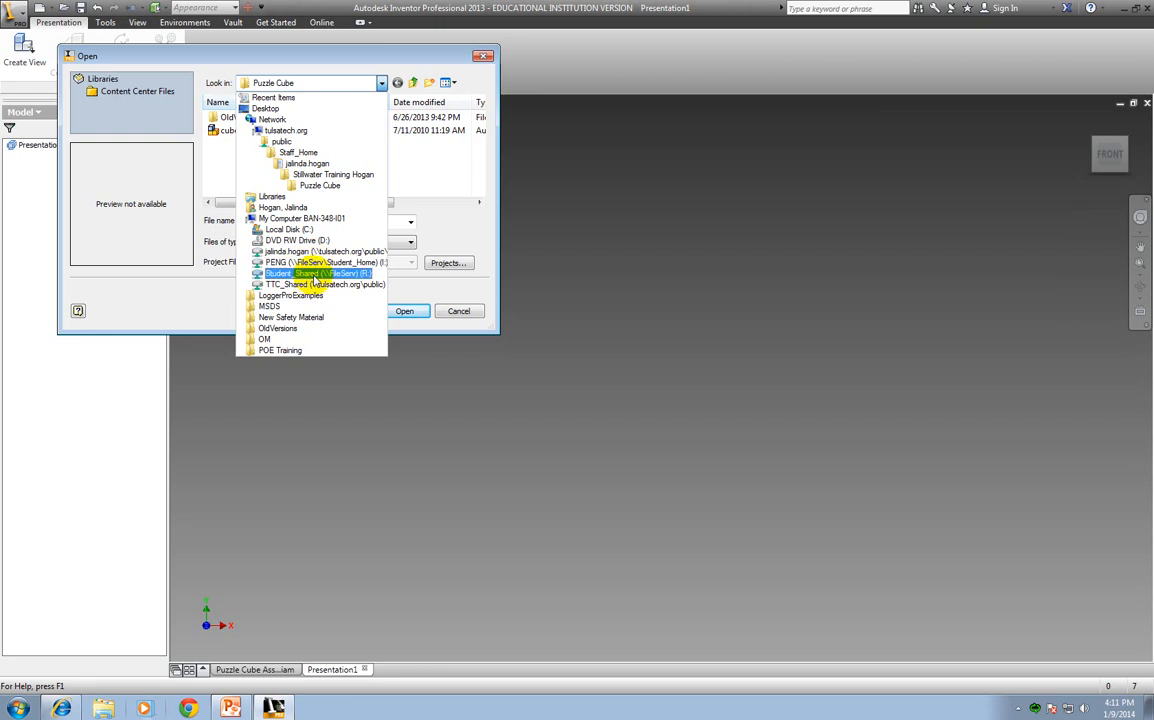
pyautogui.click(312, 273)
pyautogui.doubleClick(232, 118)
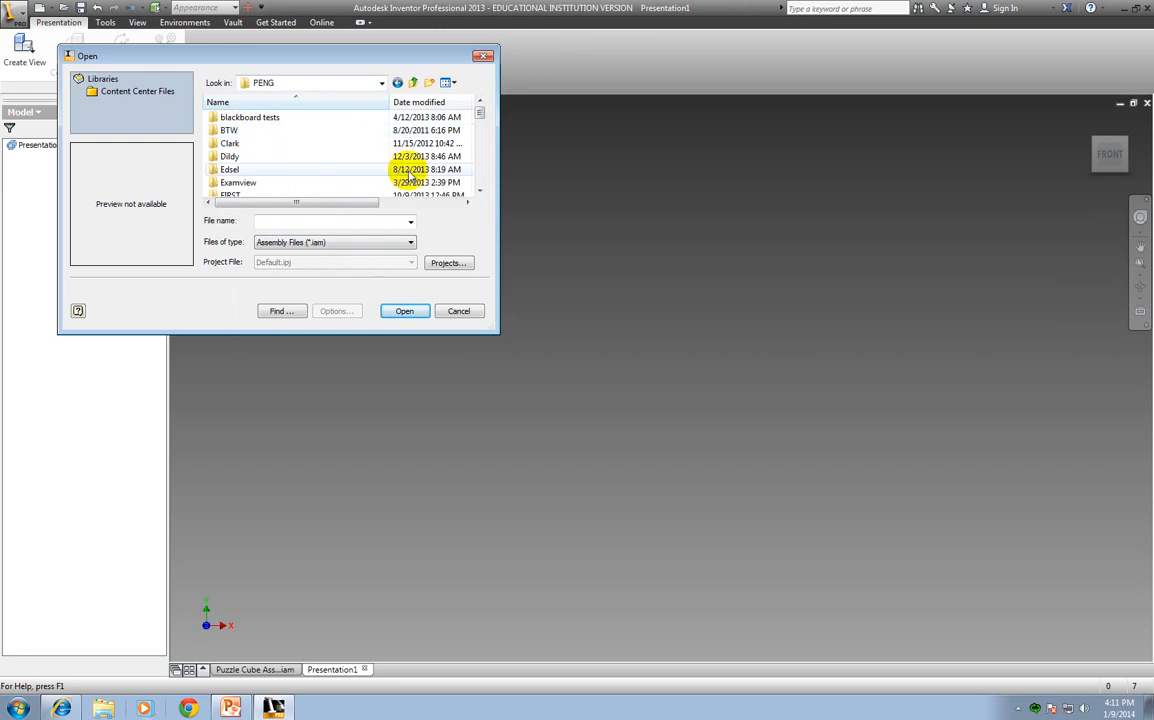
pyautogui.click(460, 312)
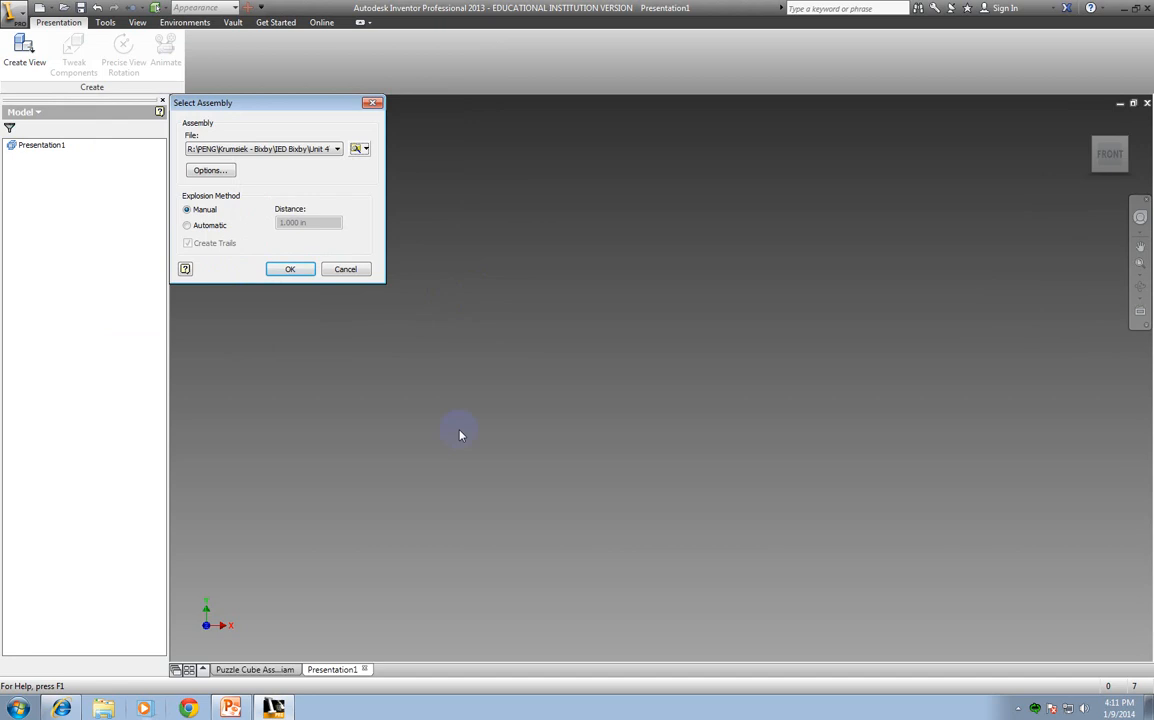
# Step: Check the file open options and create the puzzle cube view with the Manual explosion method
pyautogui.click(259, 150)
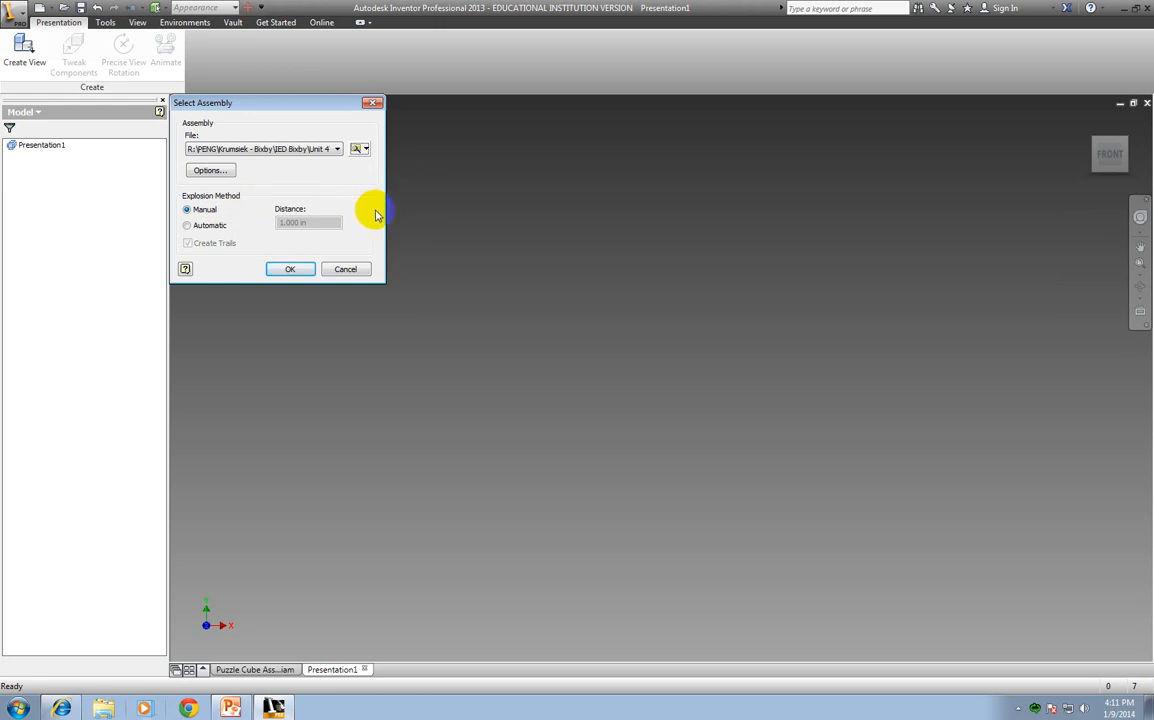
pyautogui.click(213, 170)
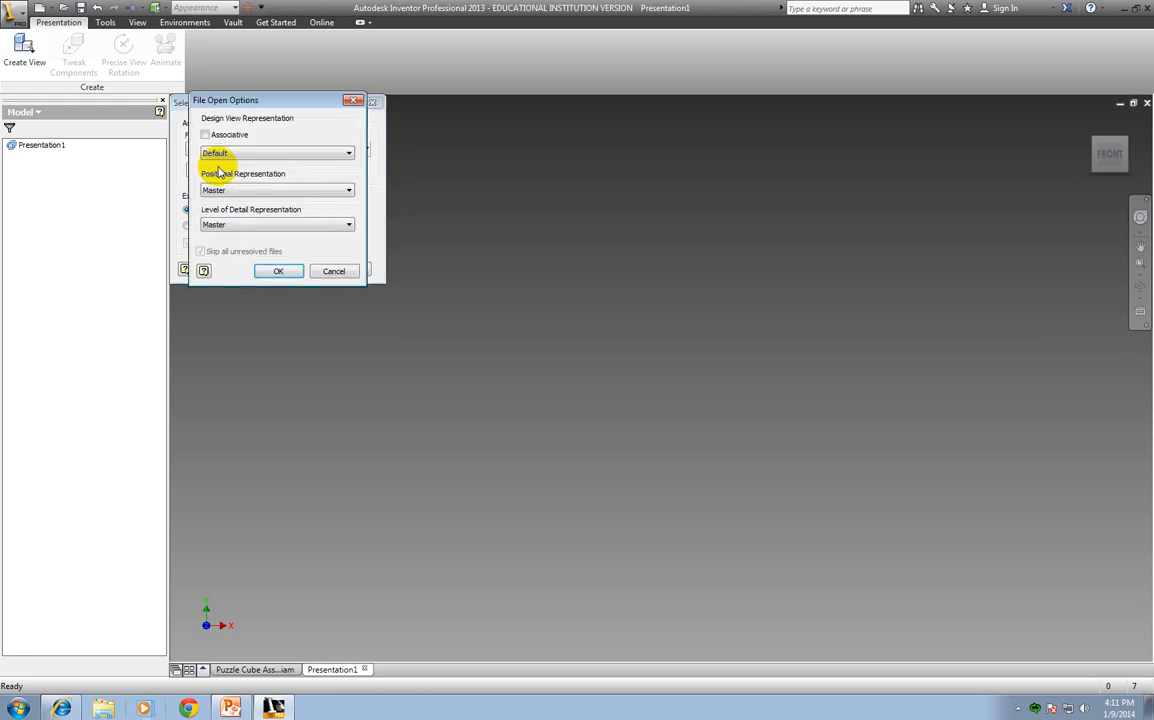
pyautogui.click(354, 101)
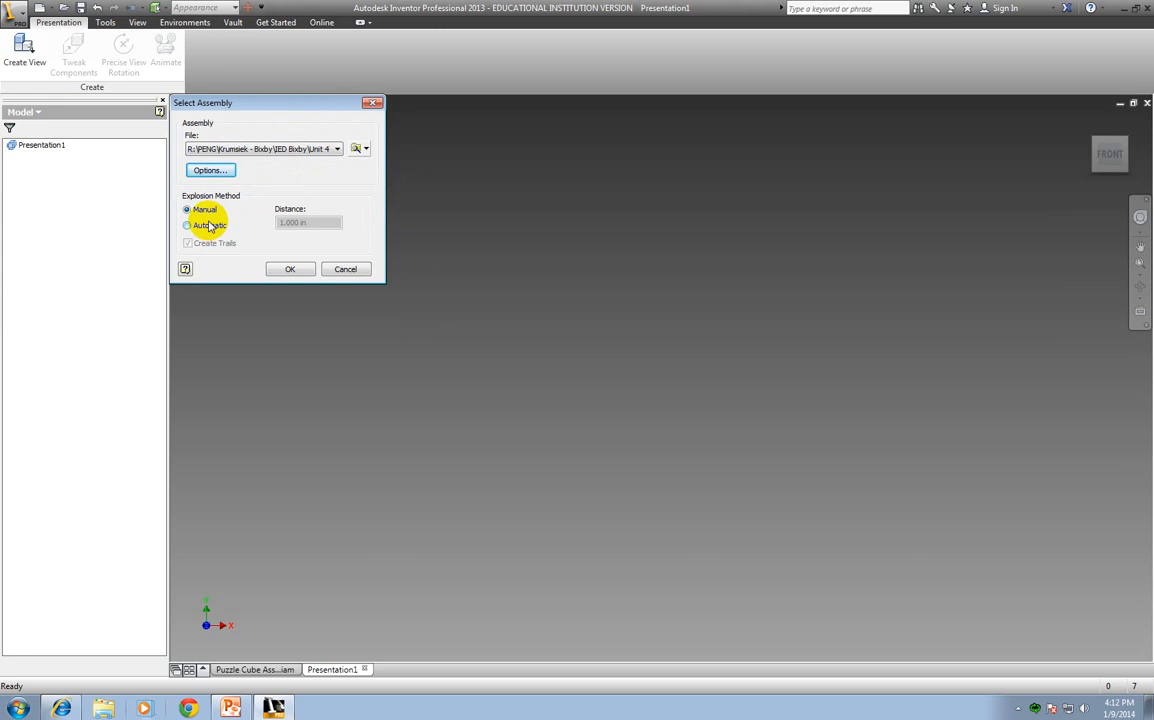
pyautogui.click(291, 270)
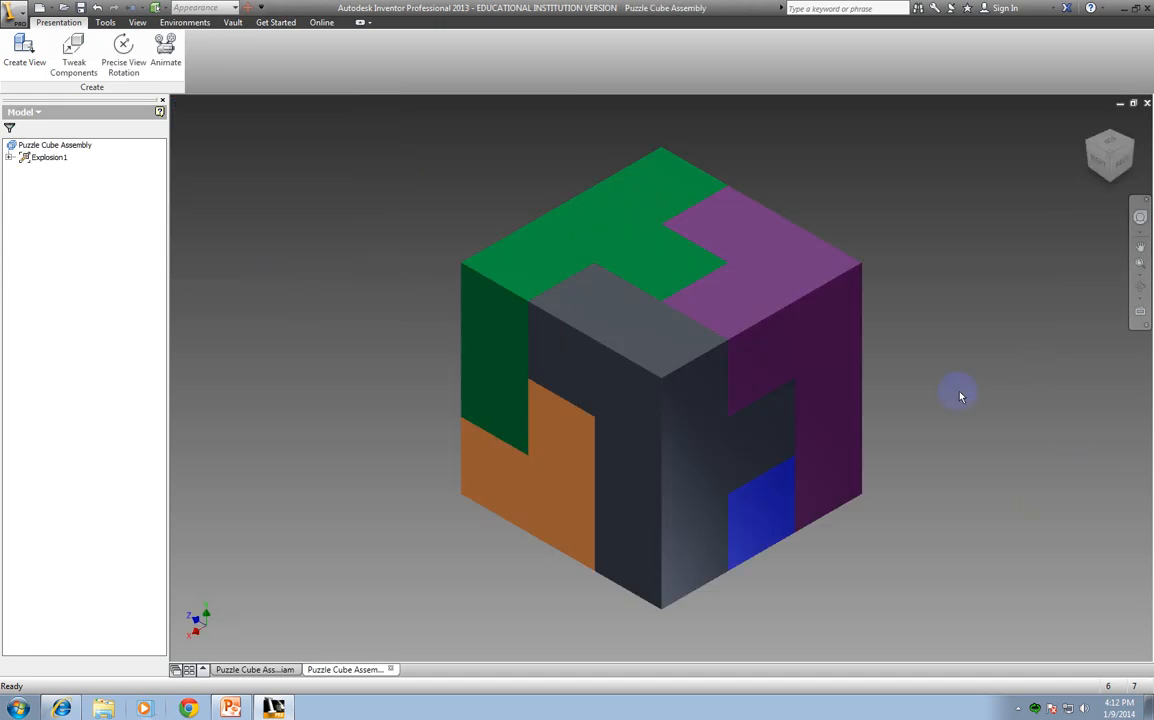
# Step: Examine the puzzle cube from several isometric corners, ending on the corner between its back and left faces
pyautogui.scroll(-3, 958, 393)
pyautogui.moveTo(958, 394); pyautogui.dragTo(808, 410, button='middle')
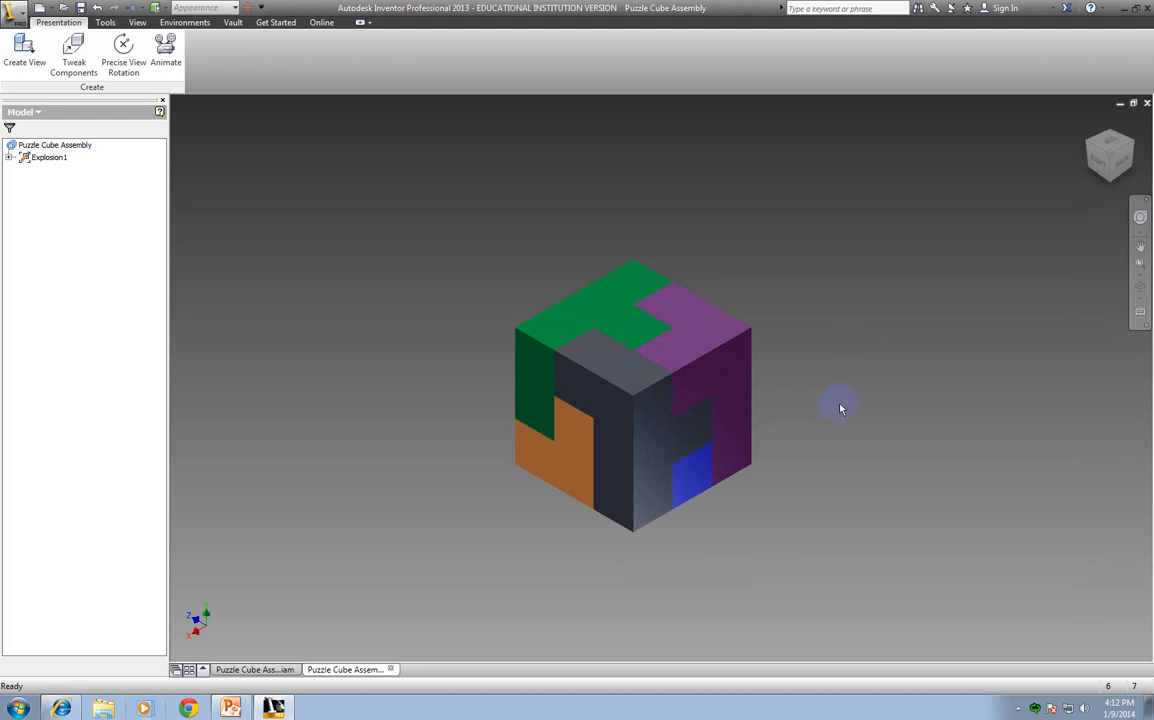
pyautogui.scroll(-3, 850, 397)
pyautogui.moveTo(850, 397); pyautogui.dragTo(771, 417, button='middle')
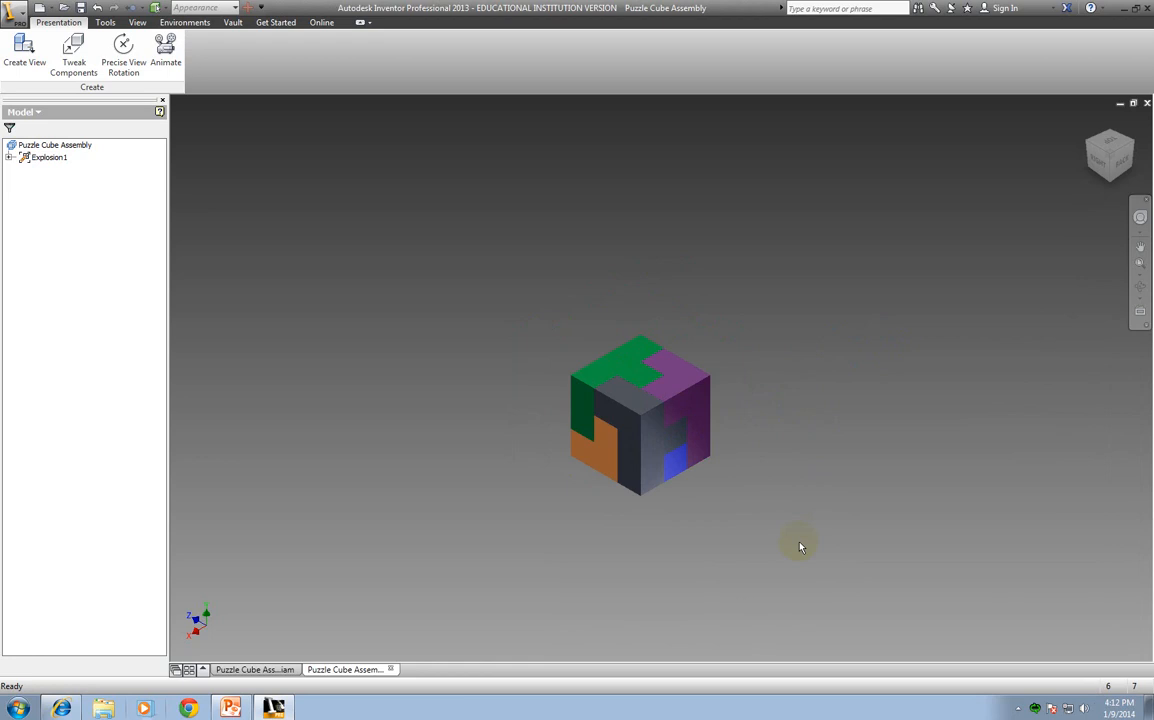
pyautogui.click(1134, 147)
pyautogui.scroll(5, 1025, 318)
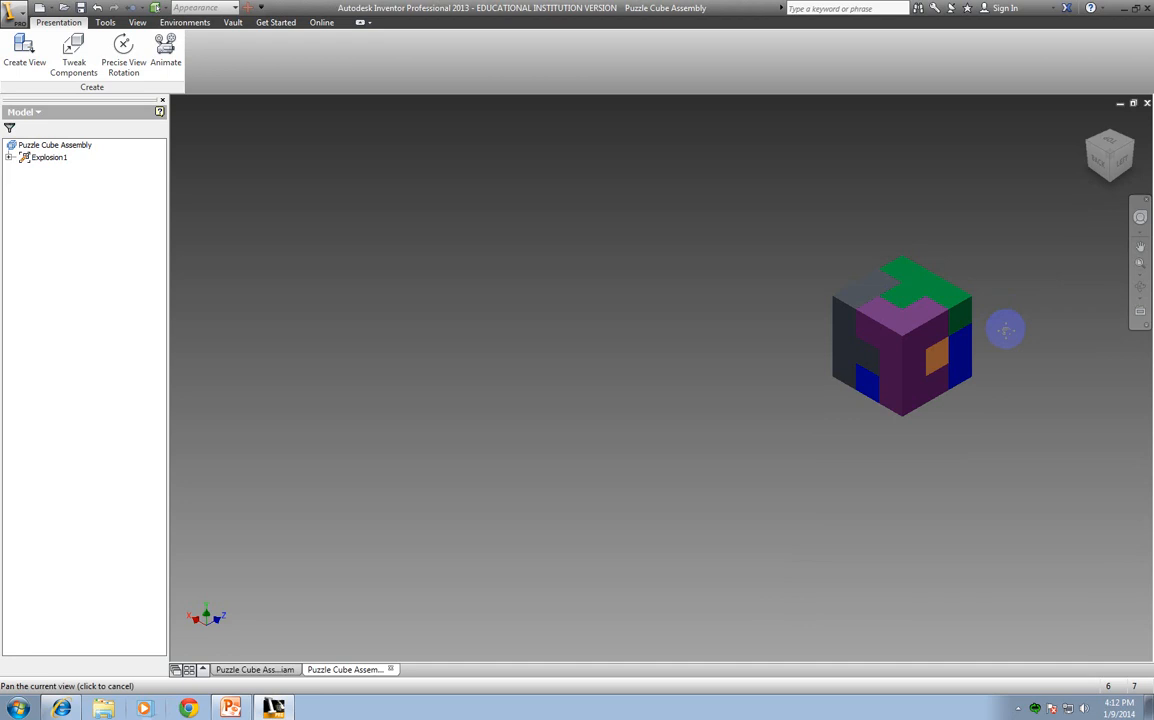
pyautogui.moveTo(1004, 330); pyautogui.dragTo(858, 318, button='middle')
pyautogui.click(1093, 147)
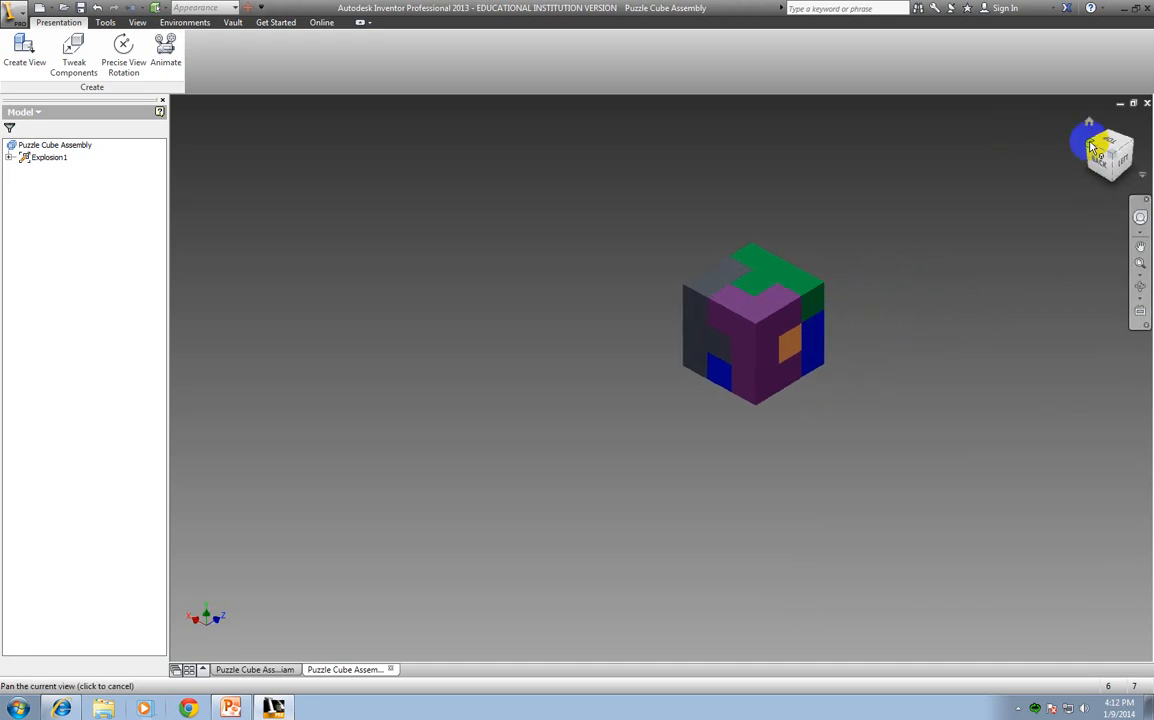
pyautogui.scroll(3, 1015, 234)
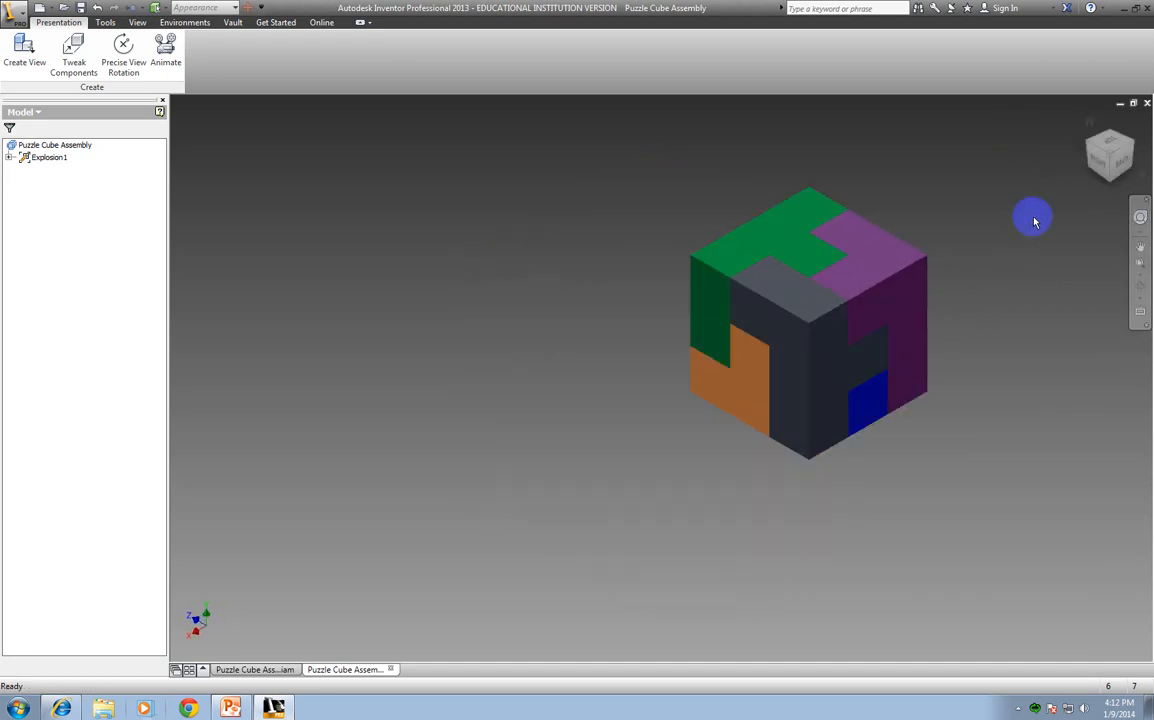
pyautogui.click(1093, 147)
pyautogui.scroll(3, 992, 291)
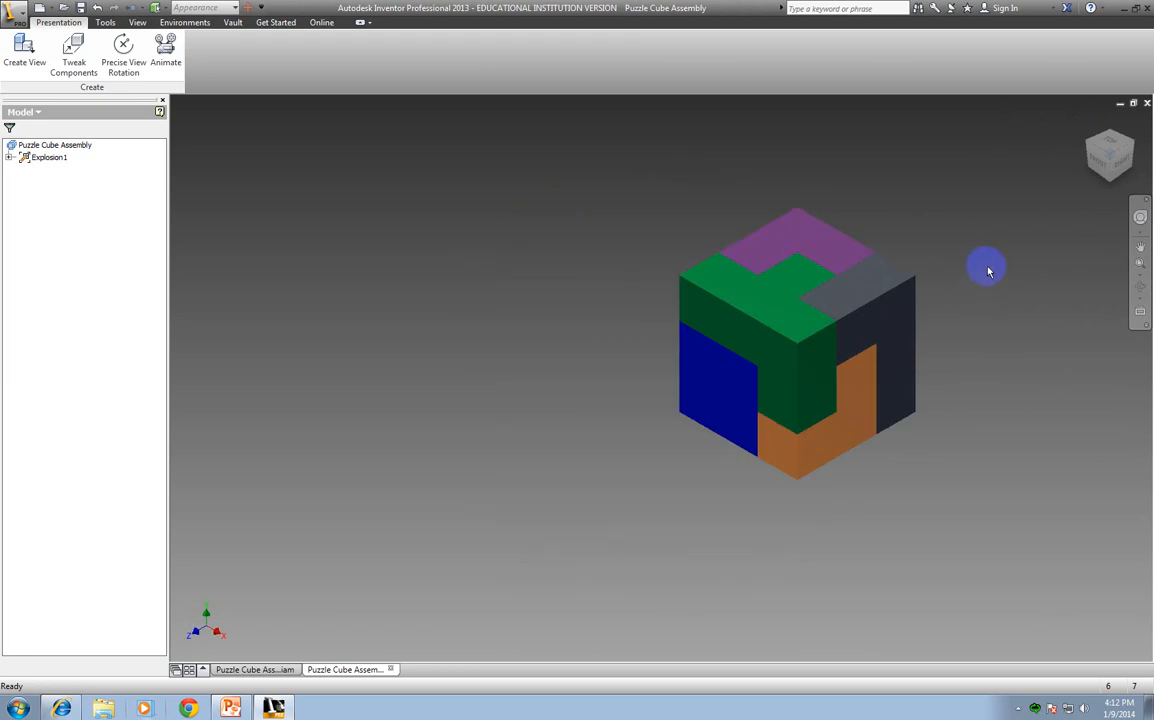
pyautogui.click(1131, 147)
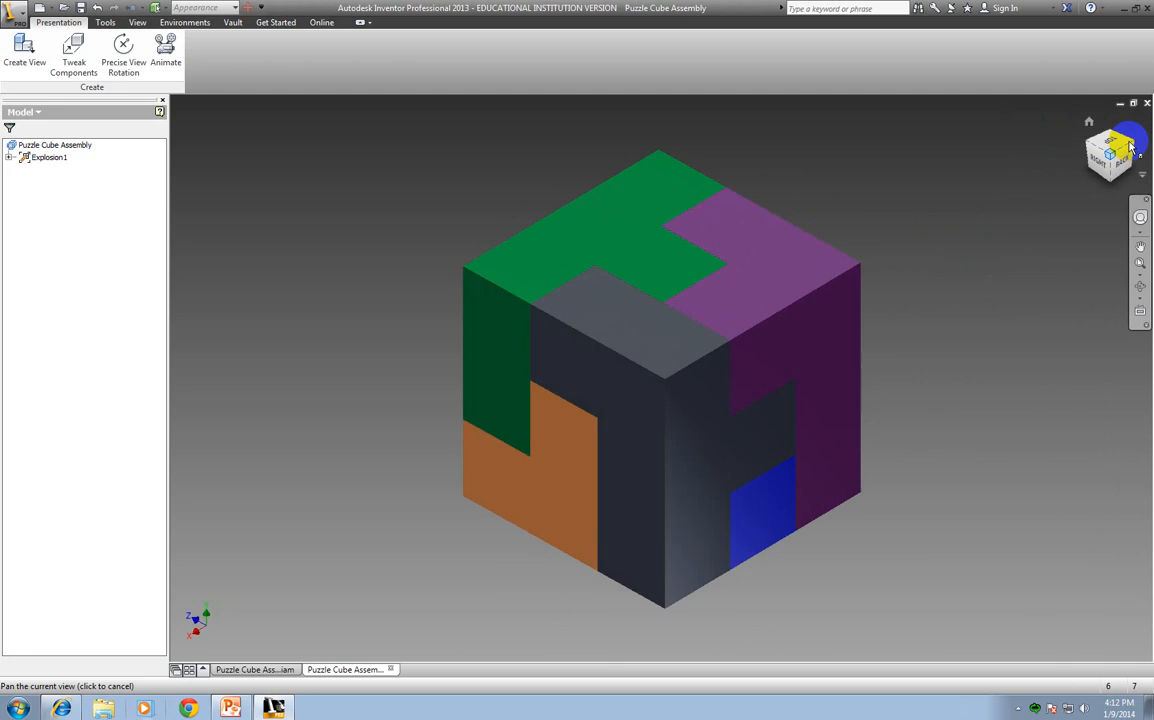
pyautogui.scroll(3, 968, 285)
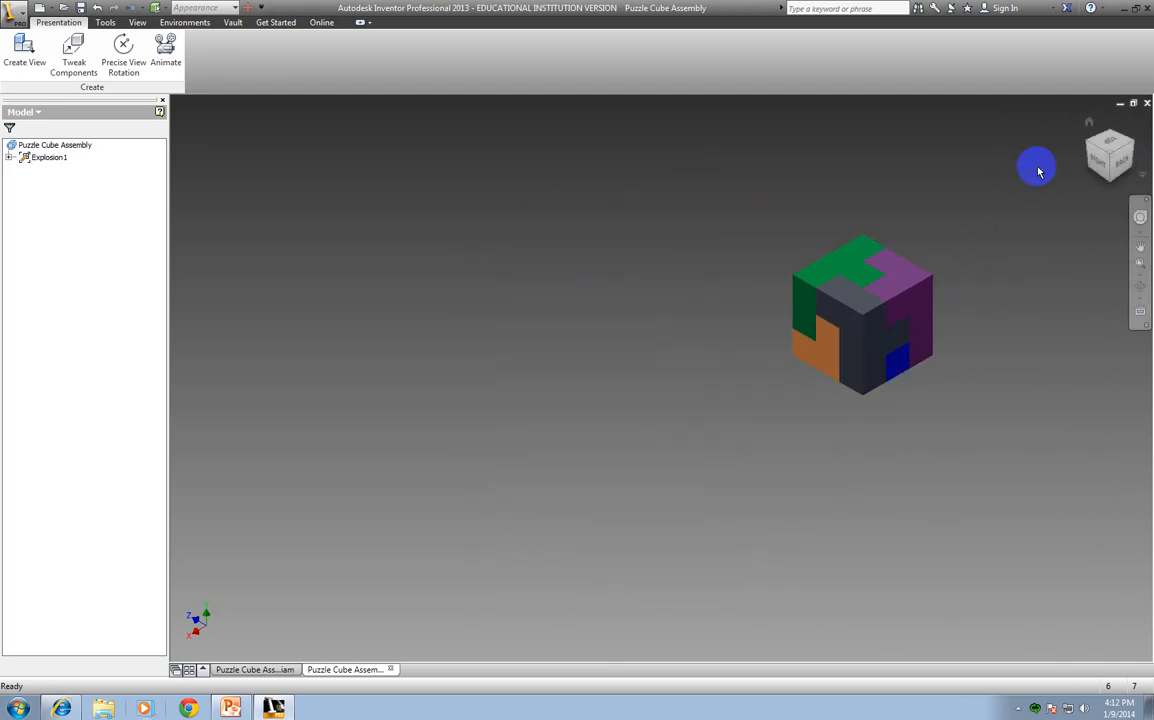
pyautogui.click(1131, 147)
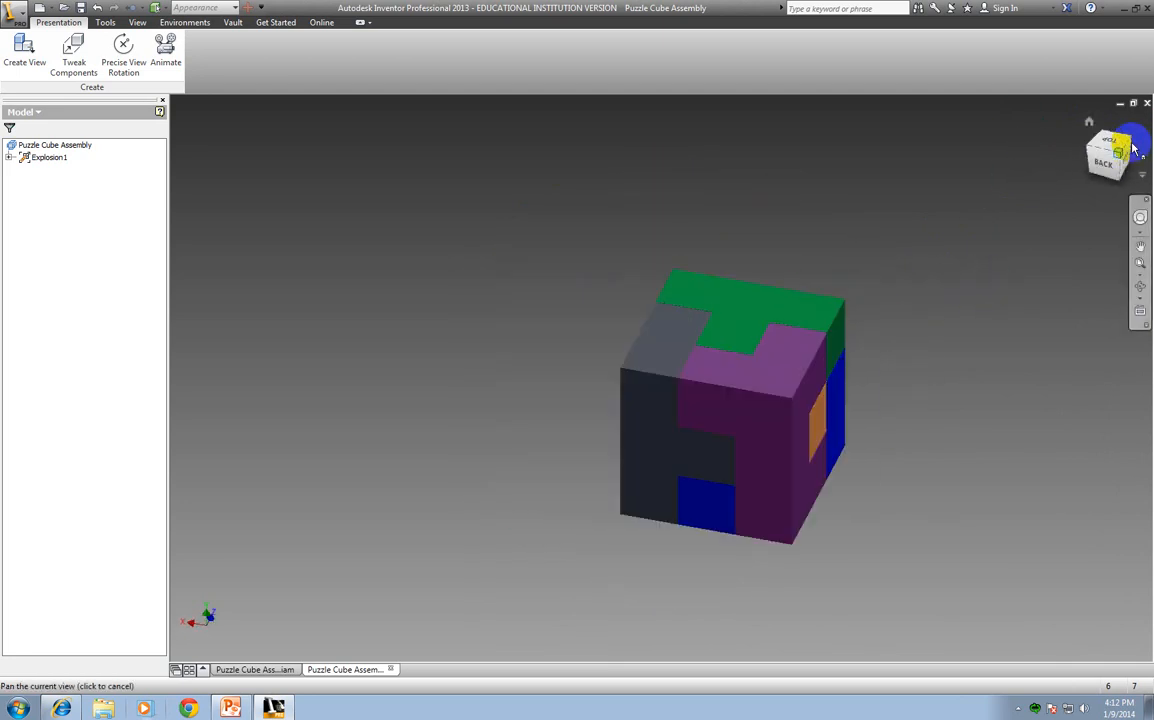
pyautogui.scroll(3, 988, 298)
pyautogui.moveTo(988, 300); pyautogui.dragTo(845, 350, button='middle')
pyautogui.scroll(2, 898, 372)
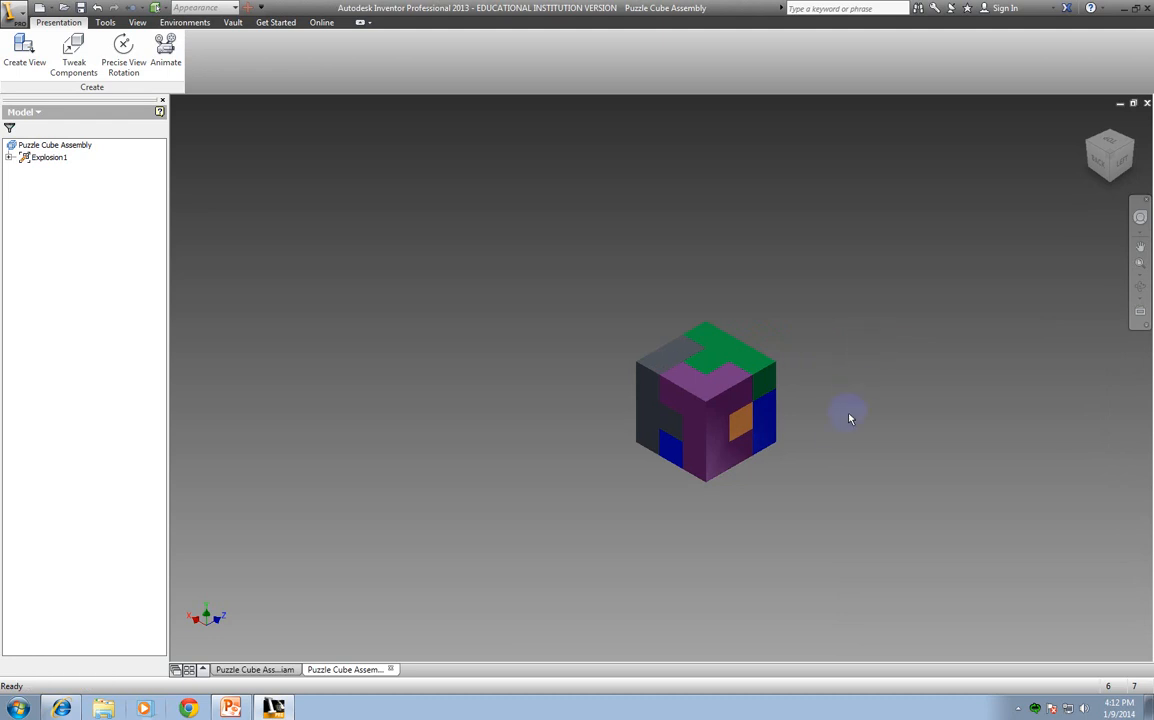
pyautogui.moveTo(863, 366); pyautogui.dragTo(907, 366, button='middle')
pyautogui.scroll(3, 809, 379)
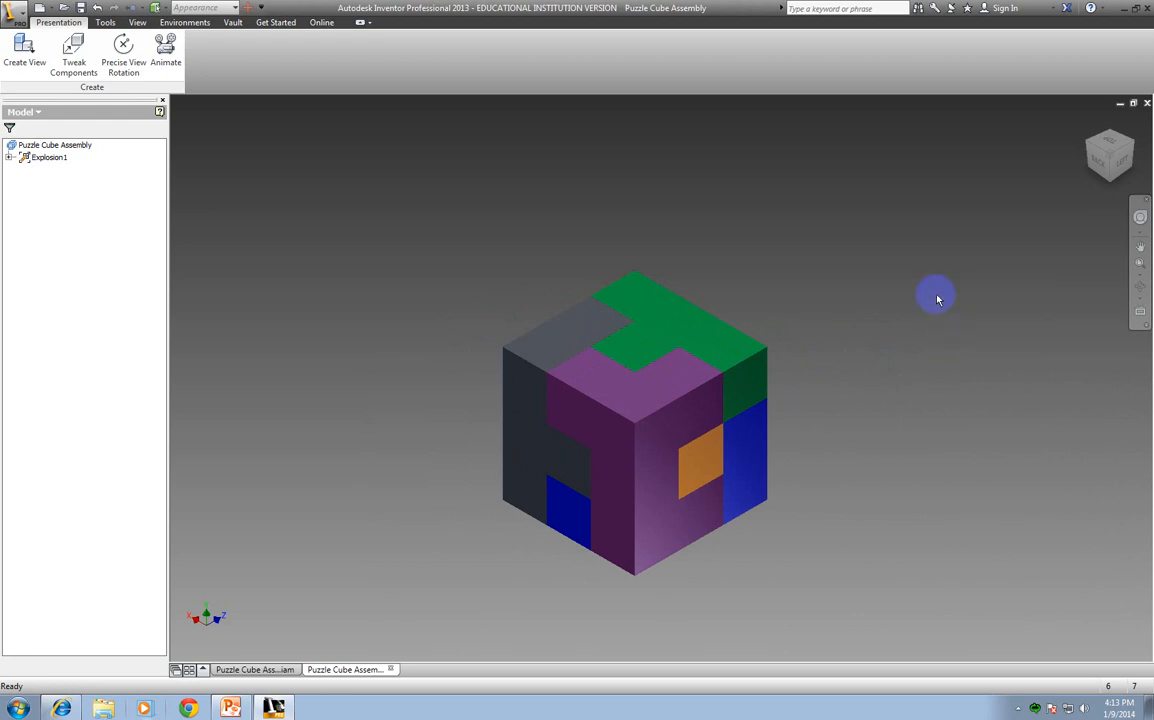
# Step: Start Tweak Components and select the blue puzzle piece as the component to move
pyautogui.click(20, 57)
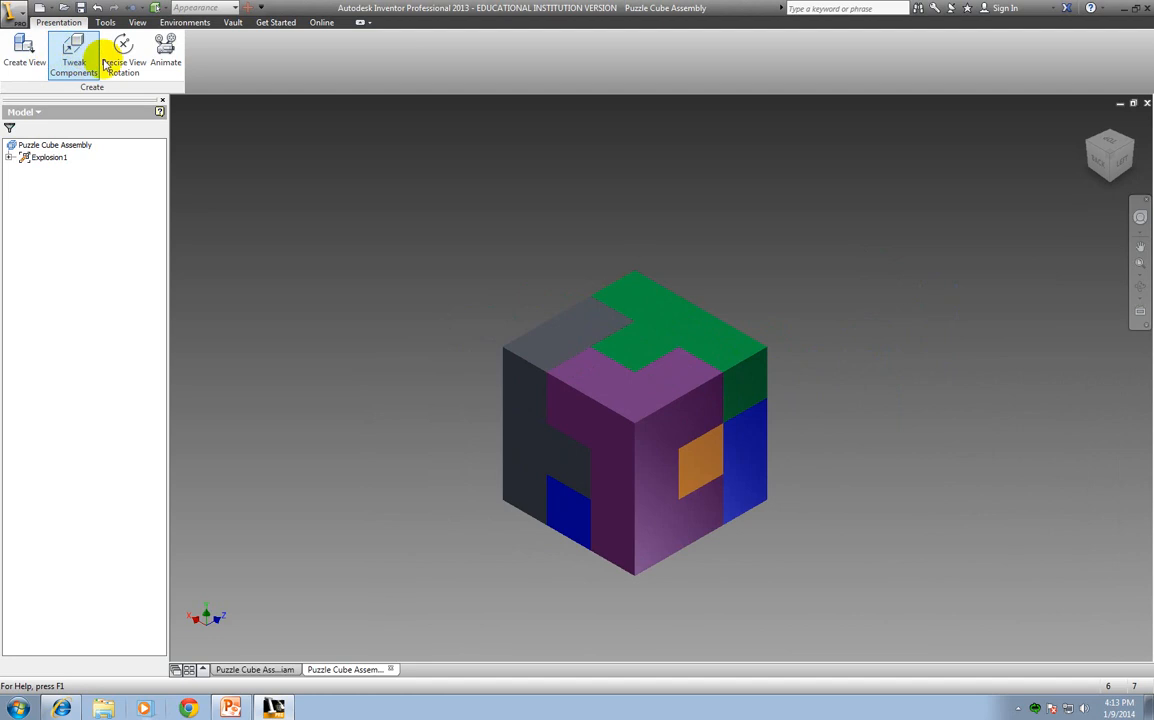
pyautogui.click(73, 52)
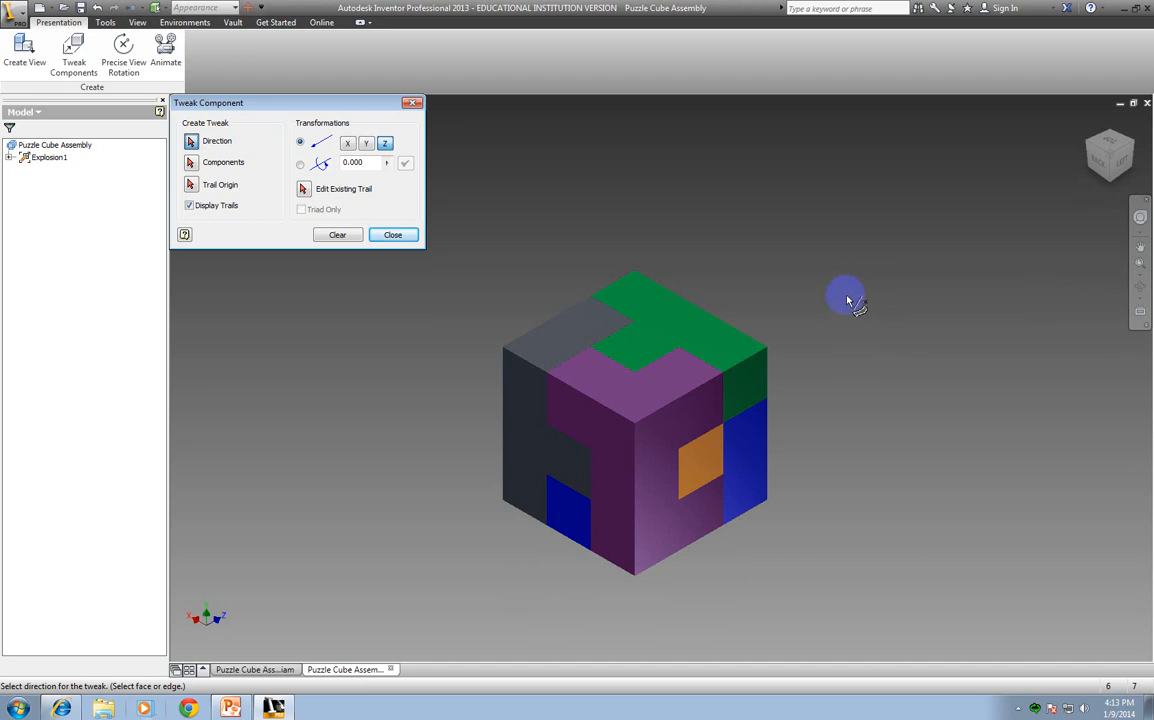
pyautogui.click(709, 334)
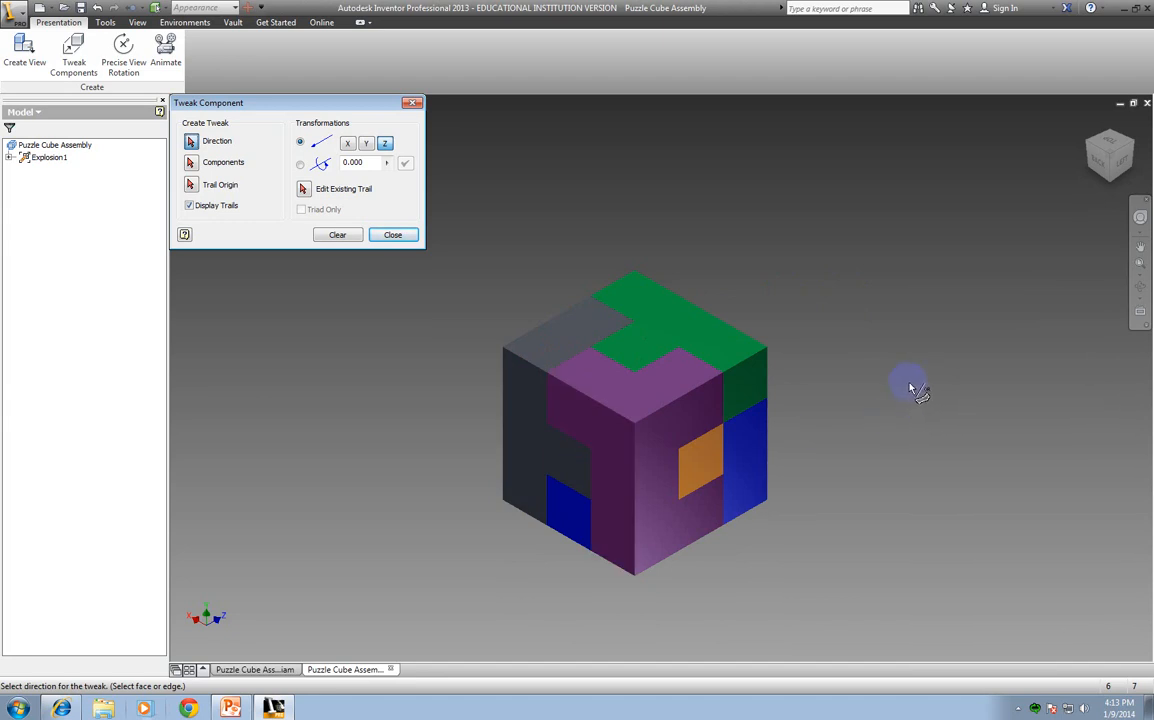
pyautogui.click(191, 163)
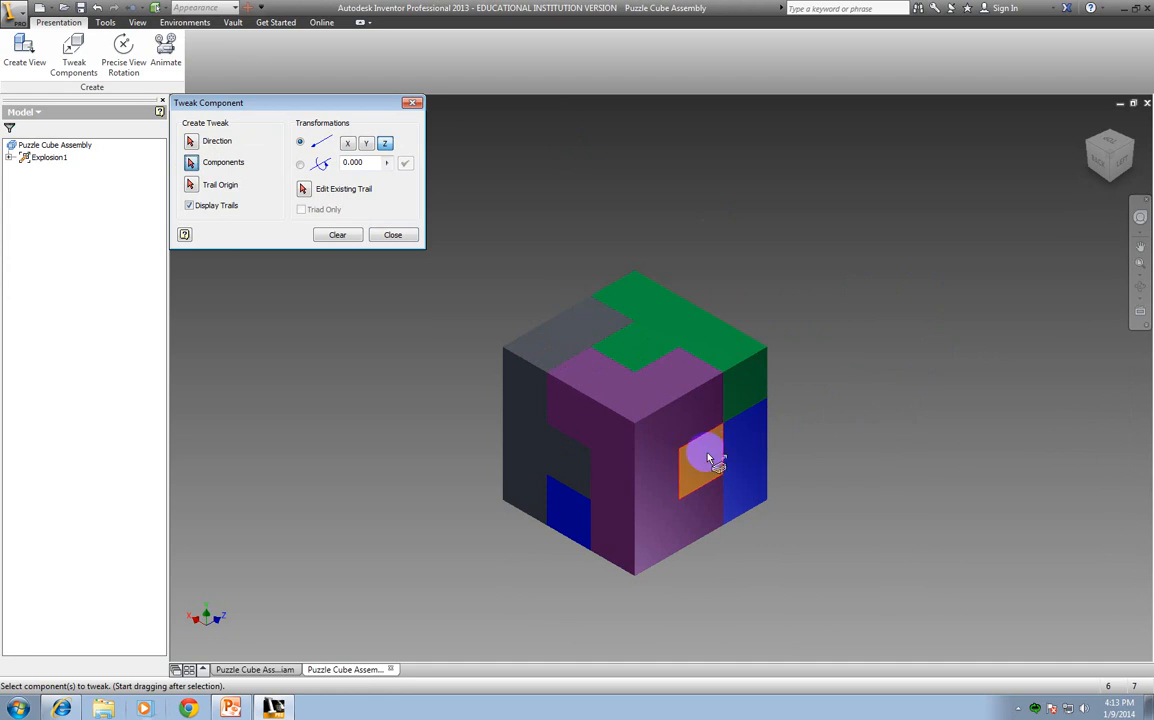
pyautogui.click(753, 461)
pyautogui.click(756, 462)
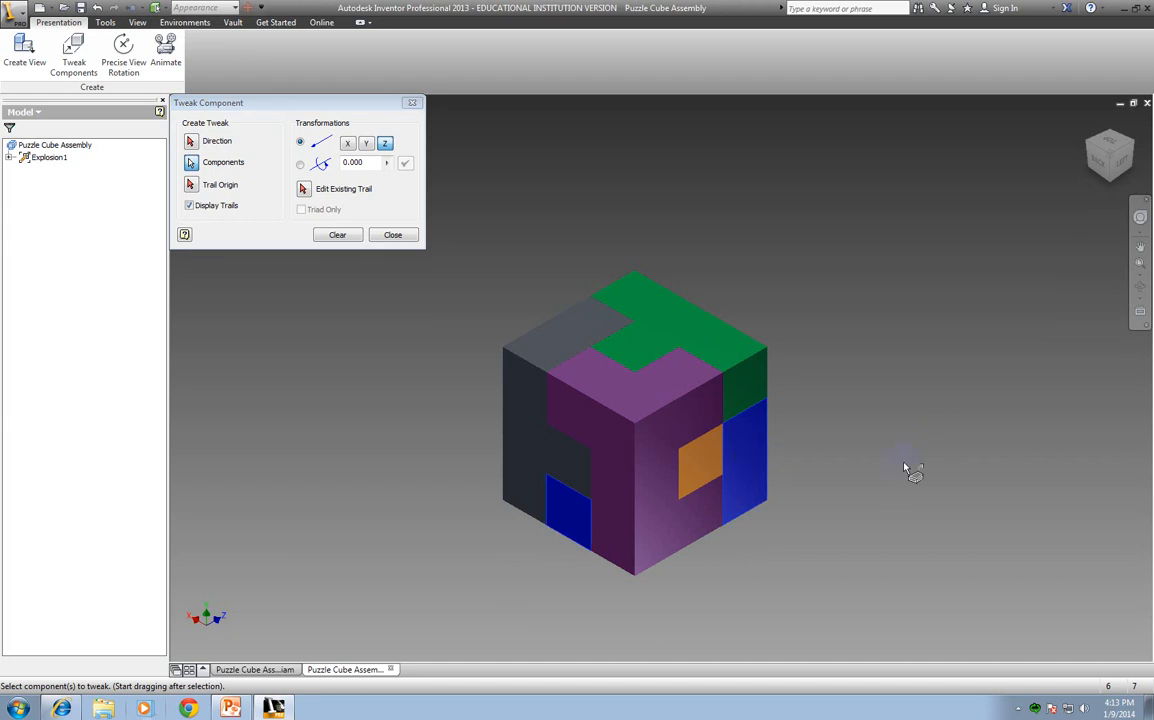
pyautogui.click(799, 627)
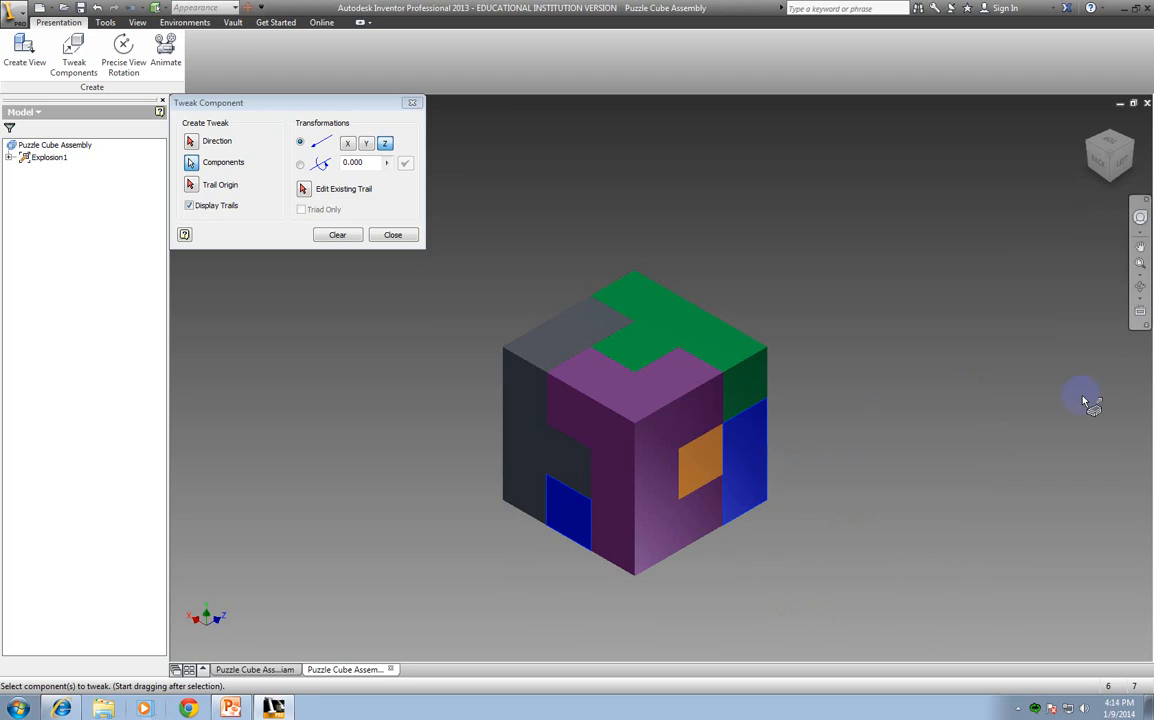
# Step: Define the tweak direction from the outer vertical edge of the blue piece
pyautogui.click(190, 140)
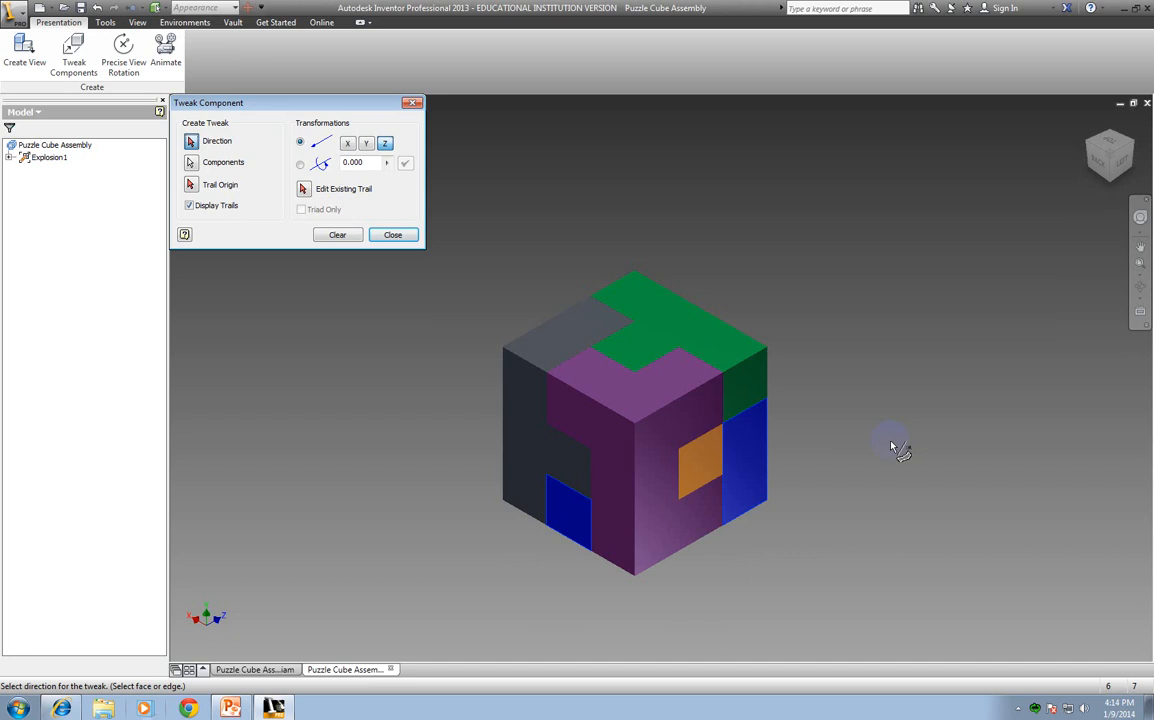
pyautogui.click(762, 464)
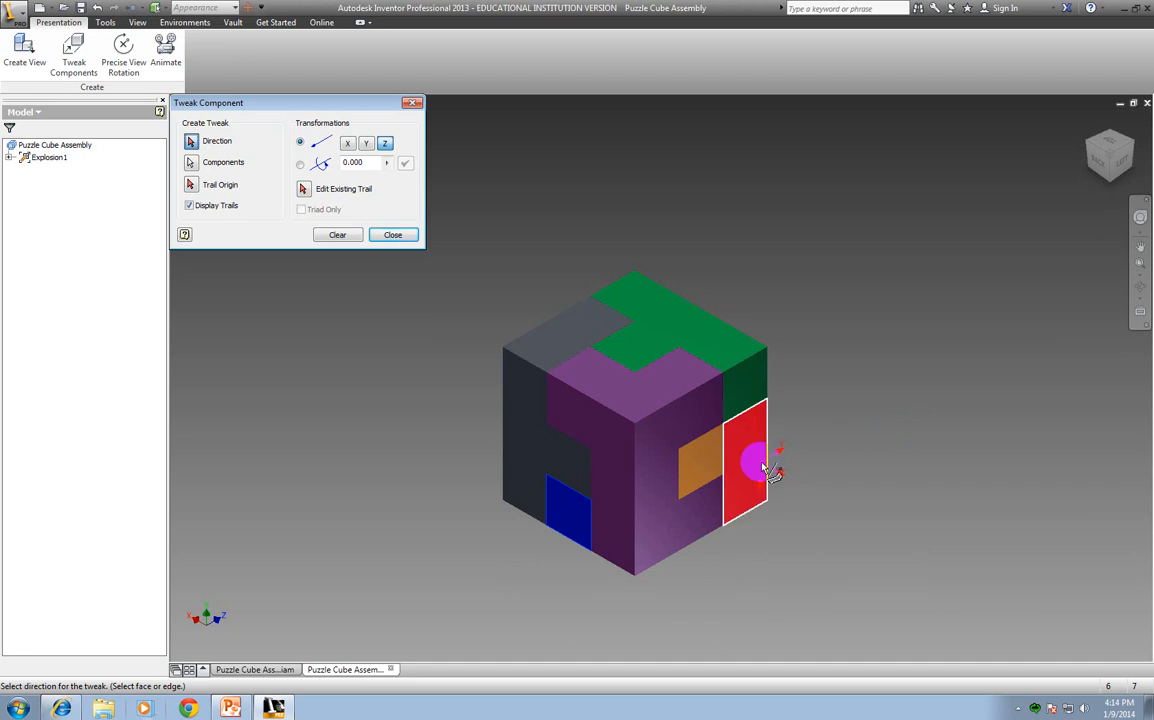
pyautogui.click(765, 452)
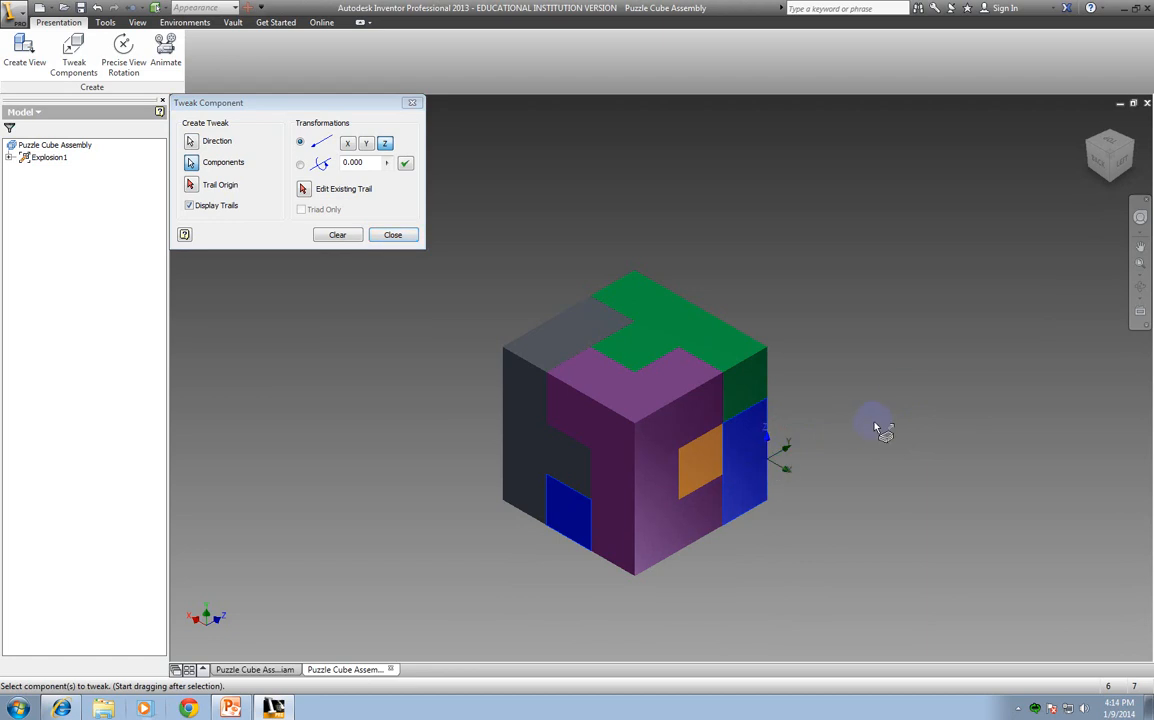
pyautogui.scroll(3, 793, 459)
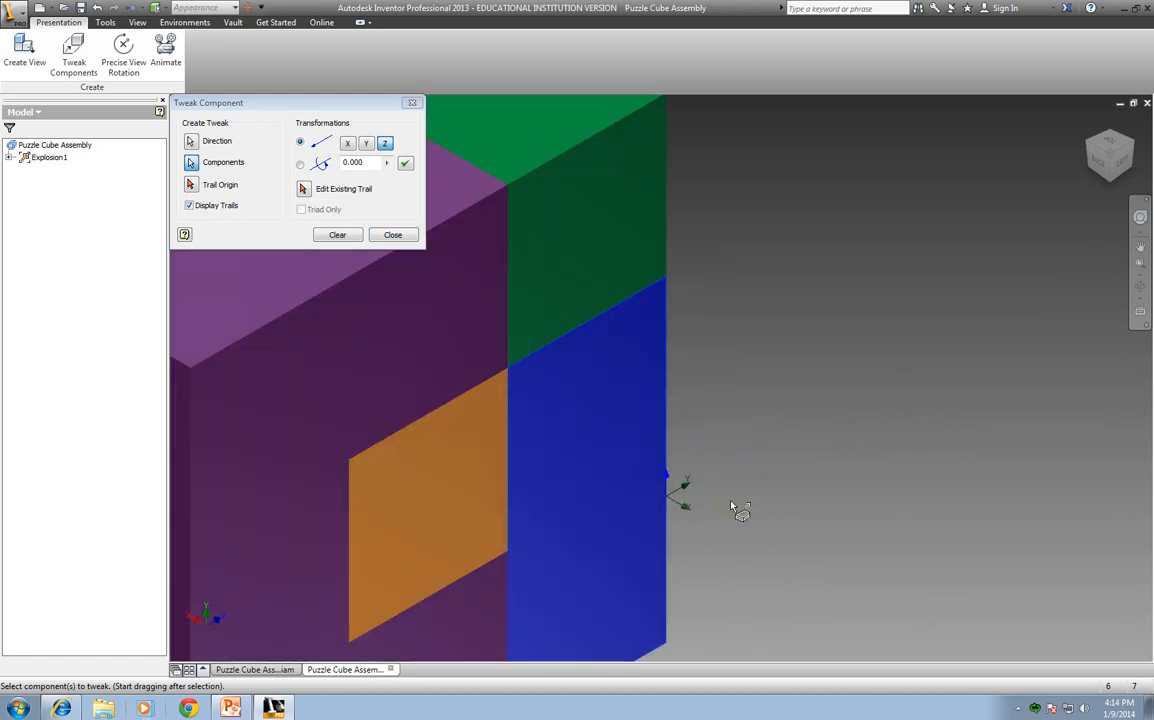
# Step: Pull the blue piece out of the cube about 3.39 along the tweak's Y axis
pyautogui.scroll(3, 660, 520)
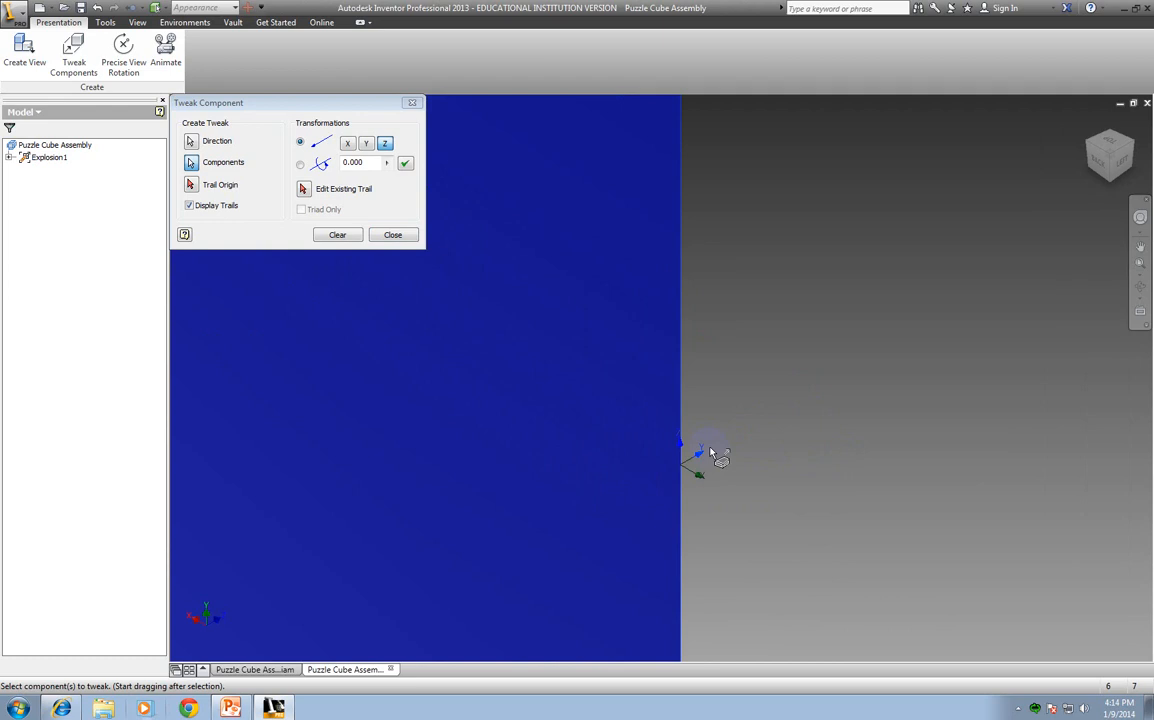
pyautogui.scroll(-5, 873, 465)
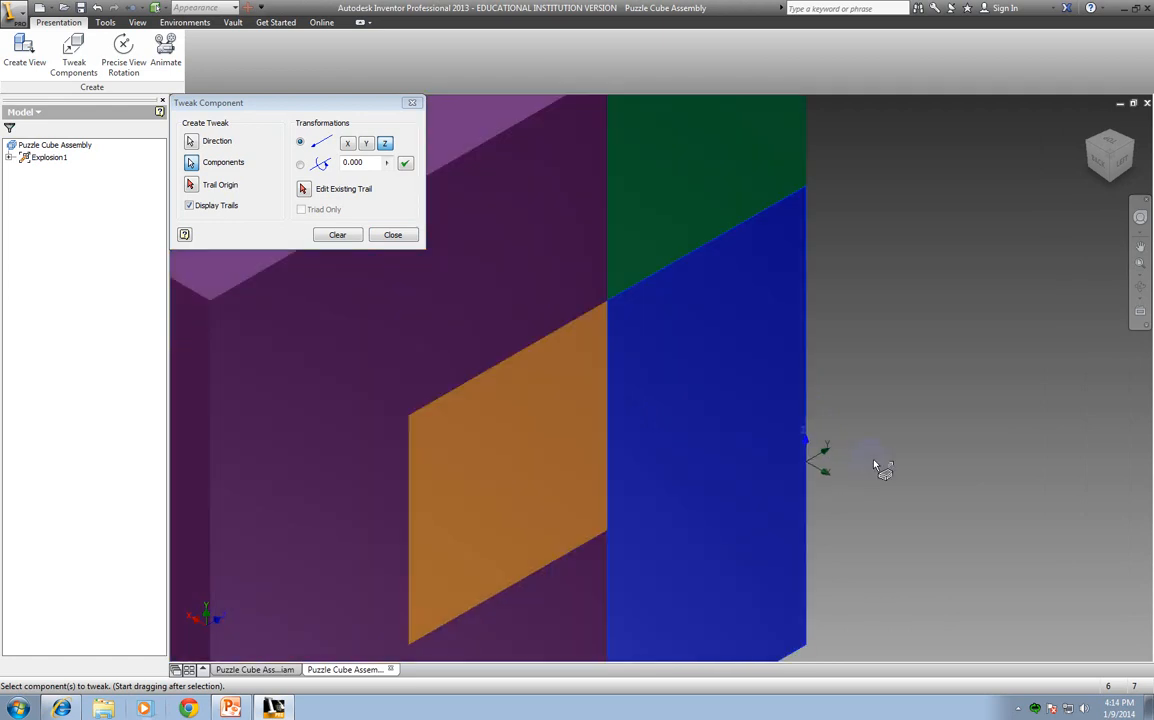
pyautogui.scroll(-5, 1012, 403)
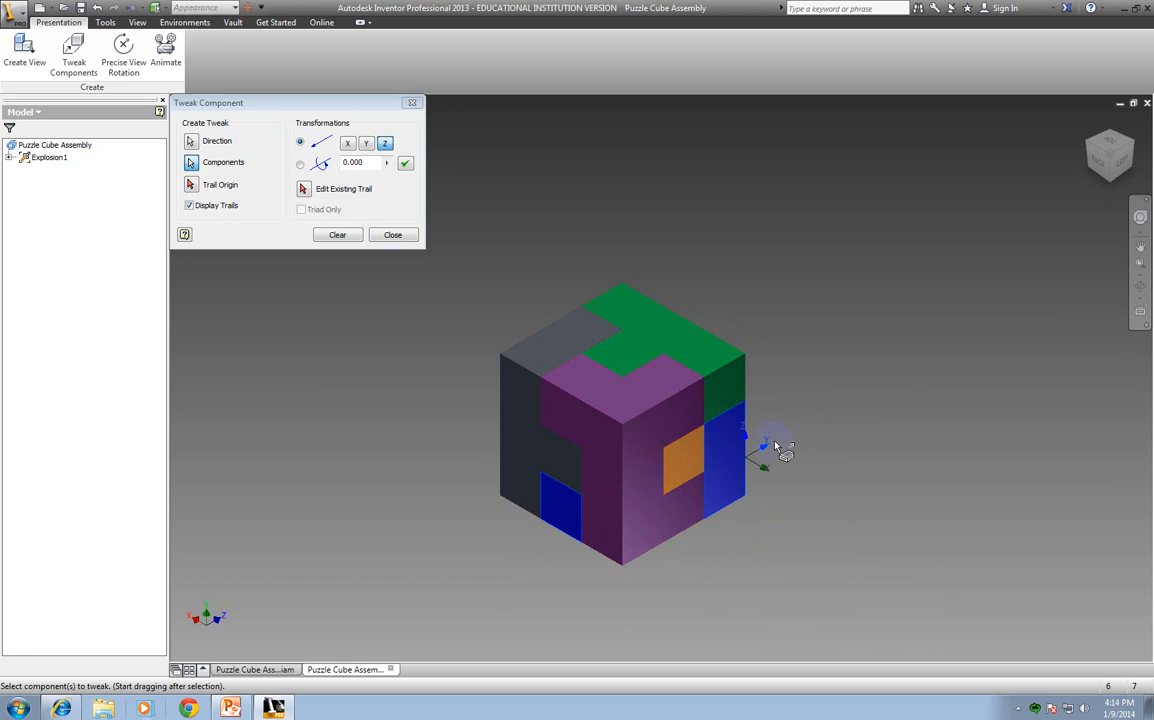
pyautogui.click(383, 143)
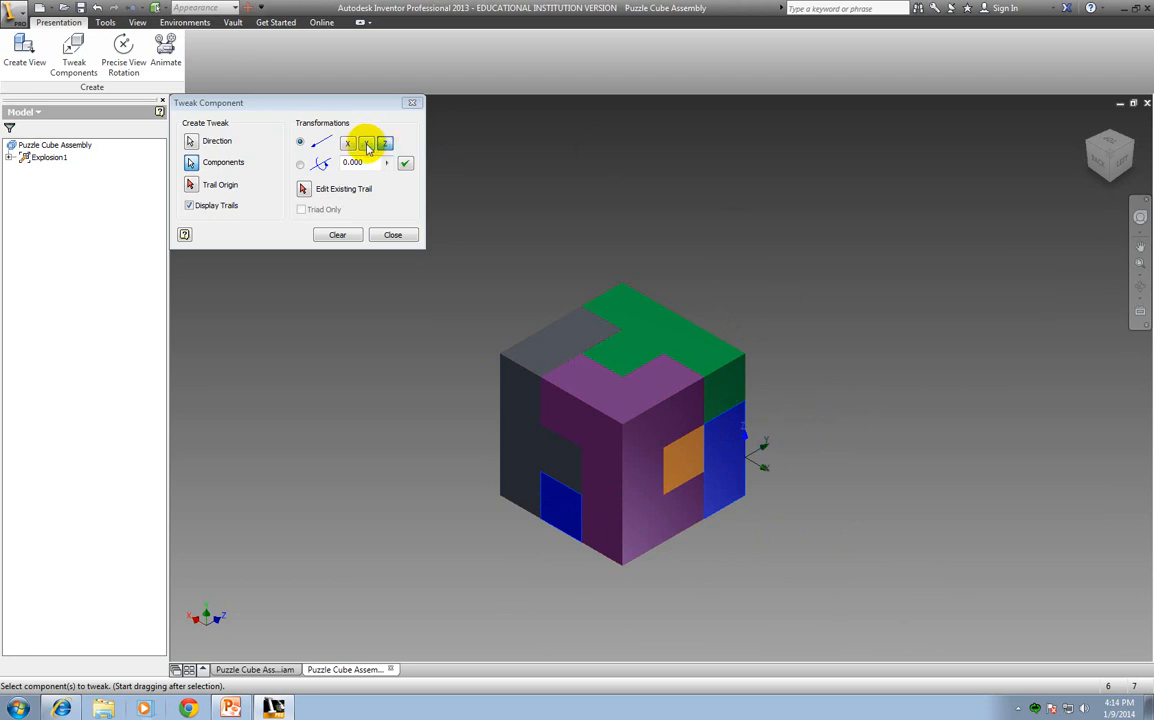
pyautogui.click(367, 144)
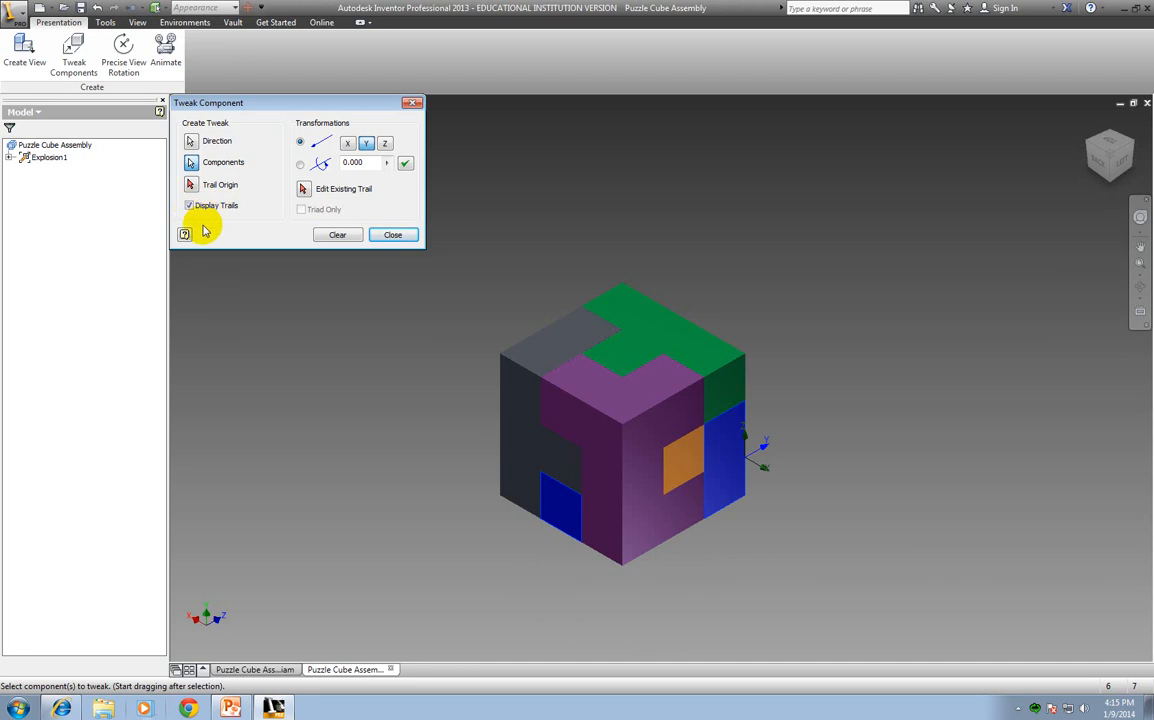
pyautogui.click(662, 341)
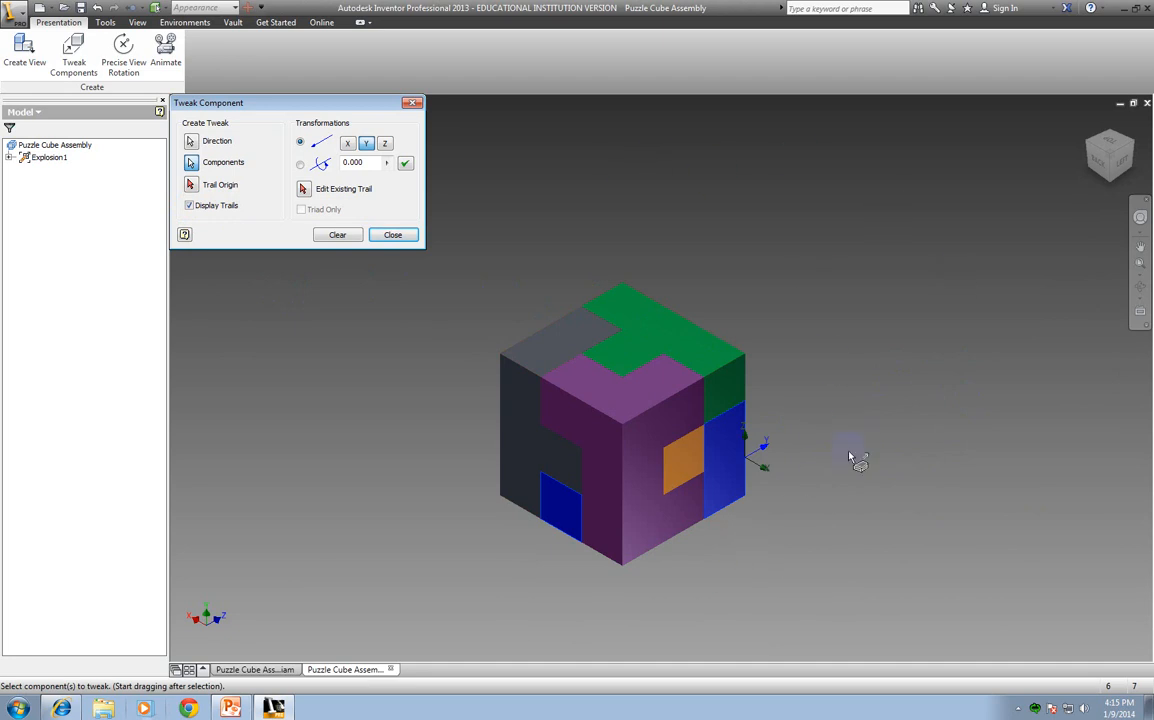
pyautogui.moveTo(842, 457)
pyautogui.mouseDown()
pyautogui.moveTo(886, 427)
pyautogui.moveTo(878, 419)
pyautogui.moveTo(897, 398)
pyautogui.mouseUp()
pyautogui.moveTo(829, 443); pyautogui.dragTo(1030, 276)
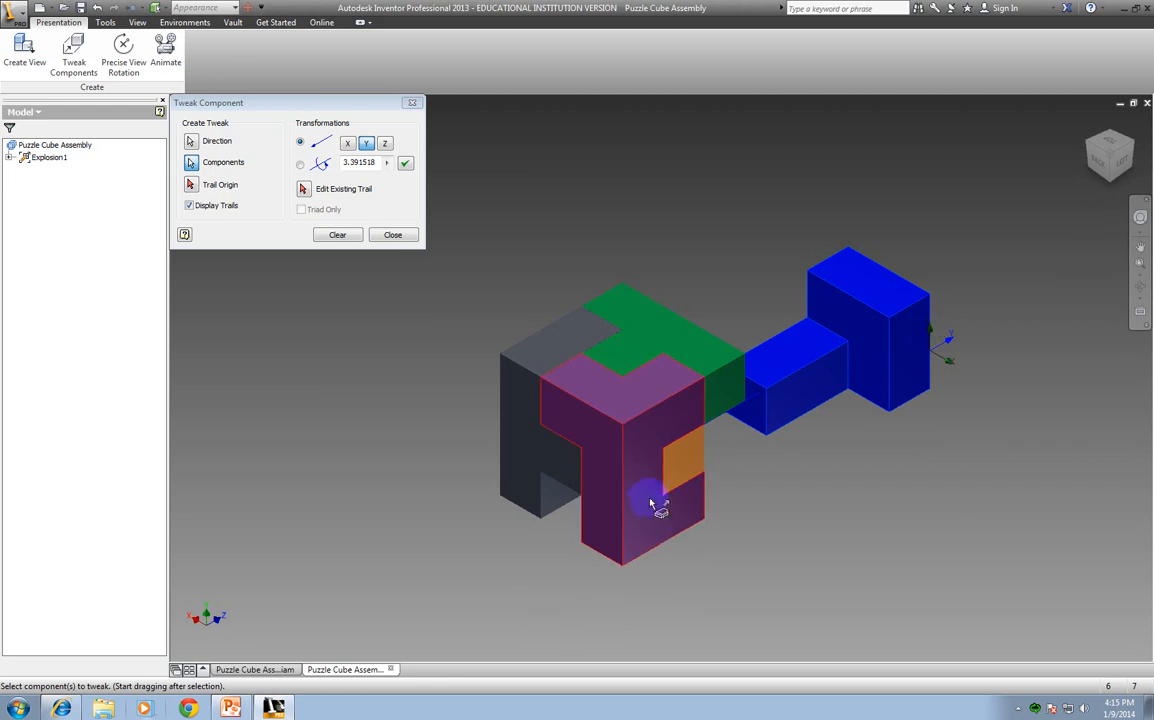
# Step: Lower the blue piece to about -1.30 along the Z axis and clear the tweak selections
pyautogui.click(385, 144)
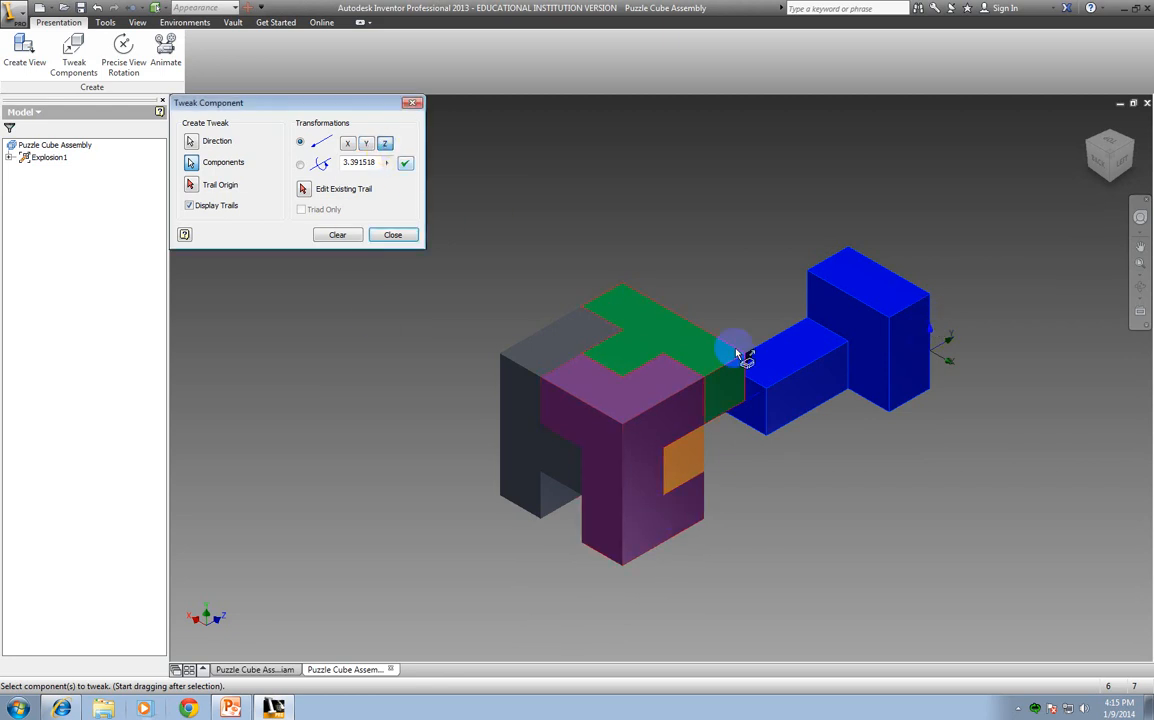
pyautogui.moveTo(1019, 335); pyautogui.dragTo(1025, 438)
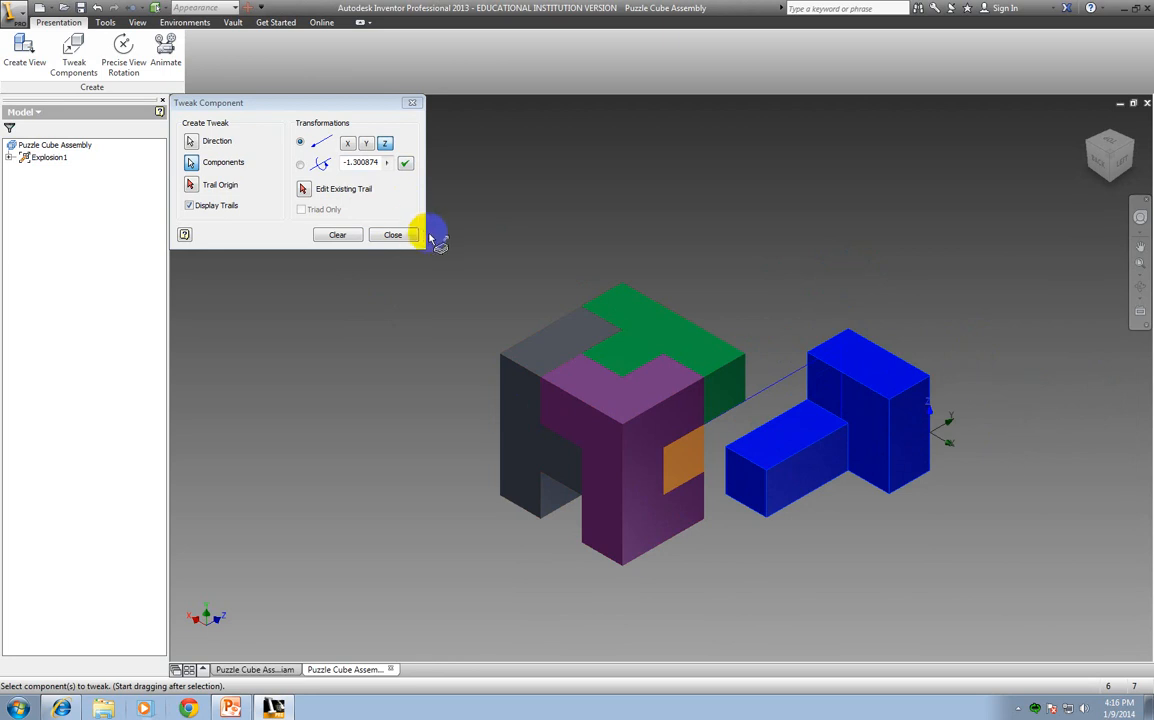
pyautogui.click(336, 235)
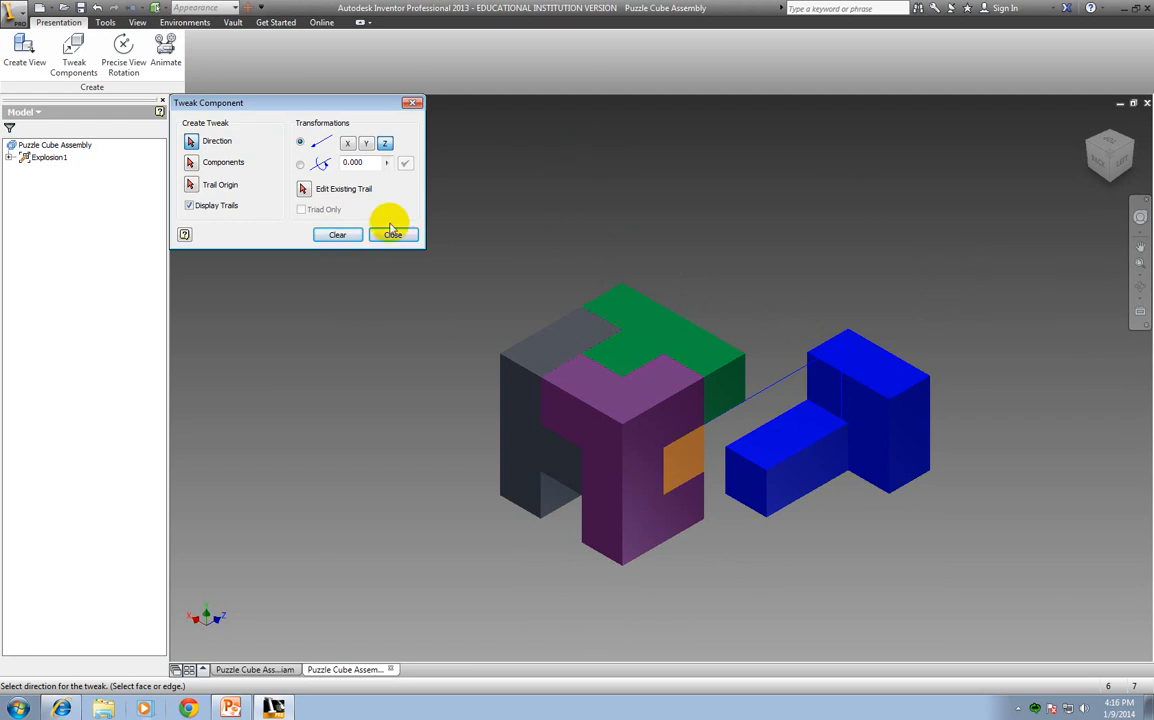
pyautogui.click(192, 163)
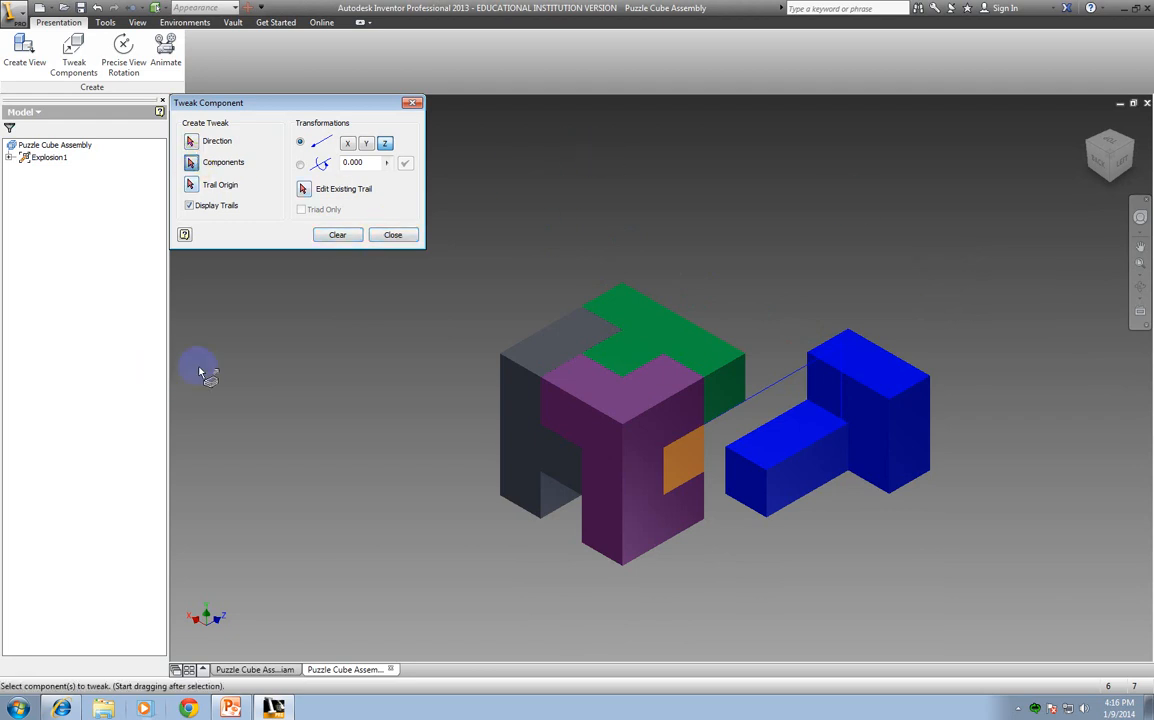
pyautogui.click(507, 358)
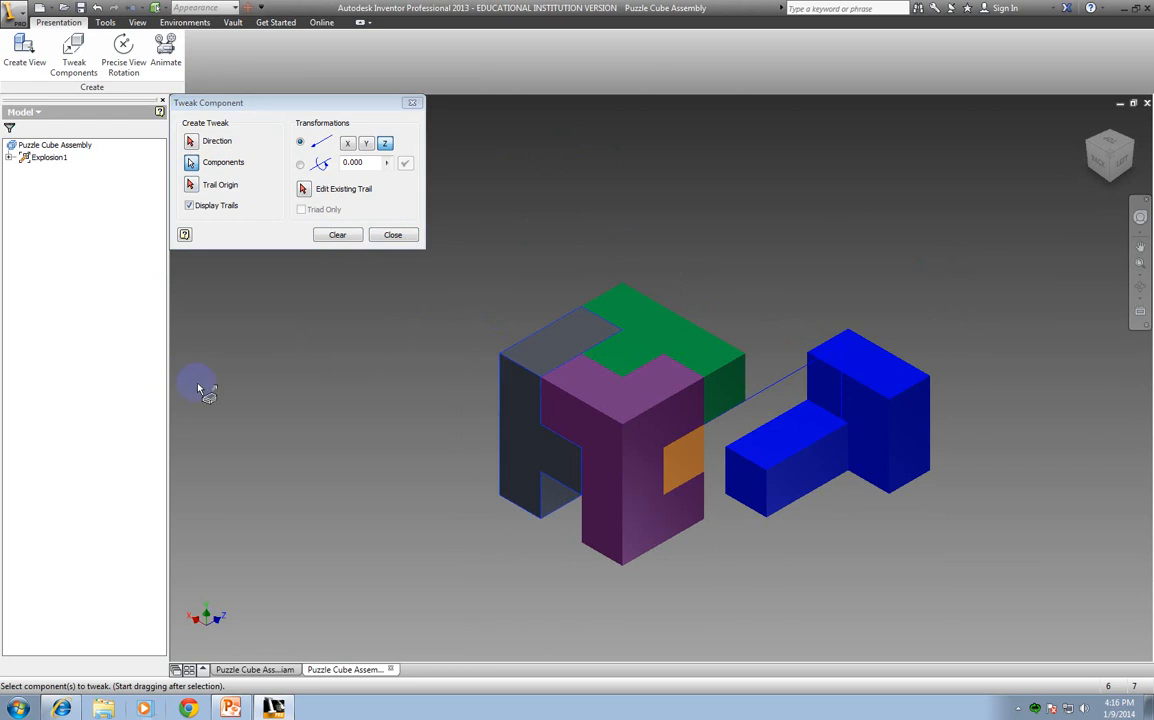
pyautogui.click(191, 141)
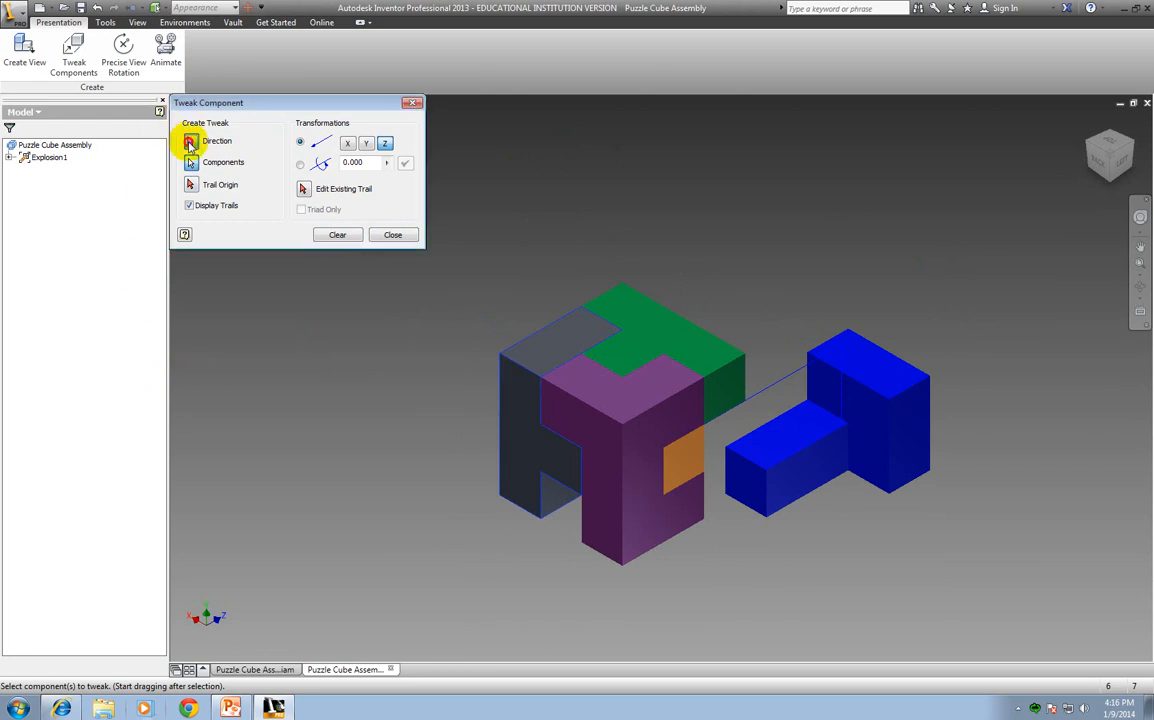
pyautogui.click(505, 374)
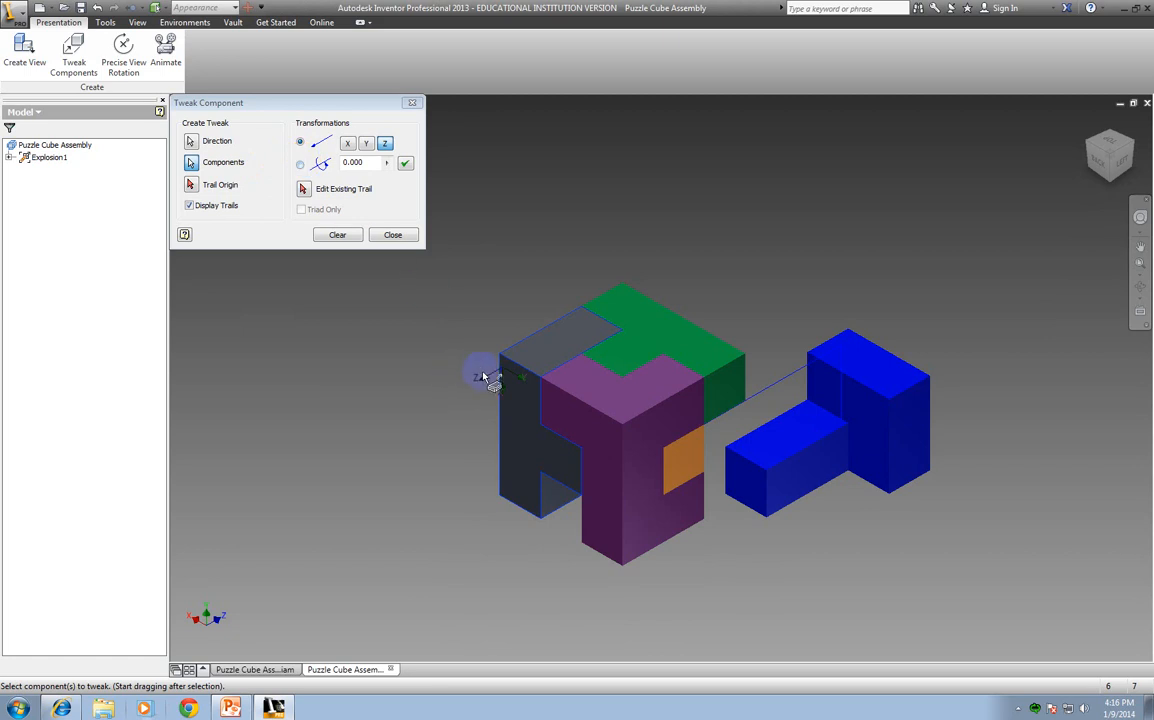
pyautogui.scroll(-6, 503, 382)
pyautogui.scroll(5, 450, 390)
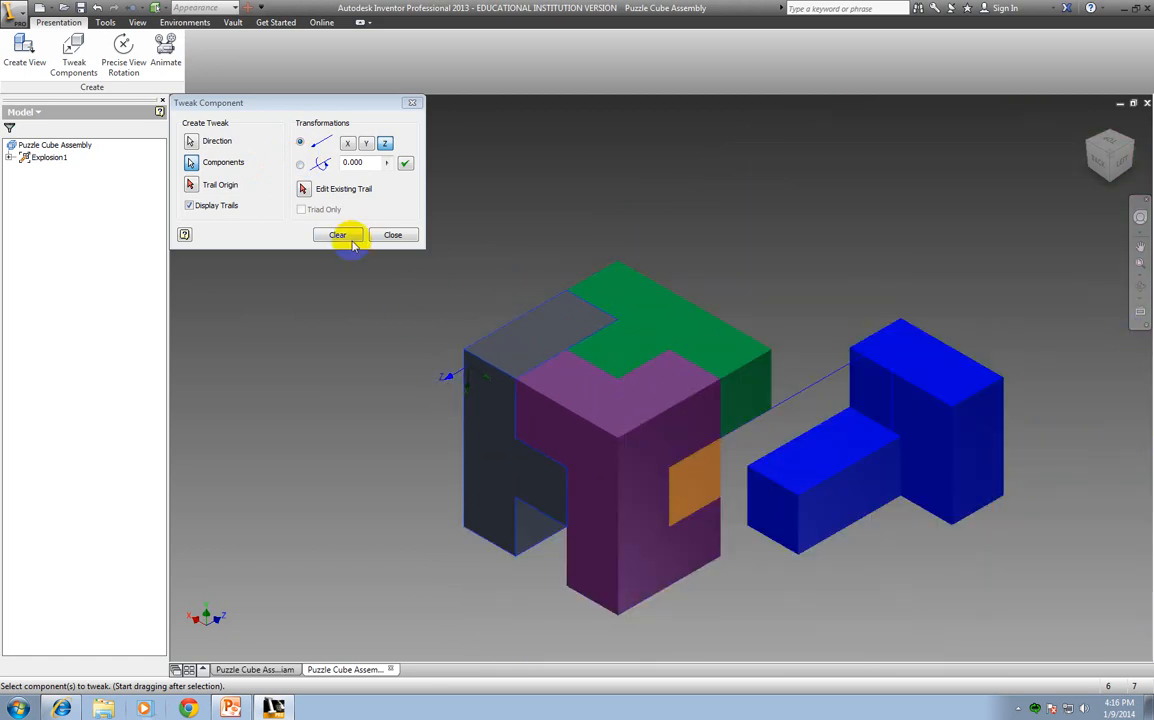
pyautogui.click(351, 241)
# Step: Select the grey piece as the component and define its tweak direction from the bottom edge of its outer face
pyautogui.click(490, 358)
pyautogui.click(190, 141)
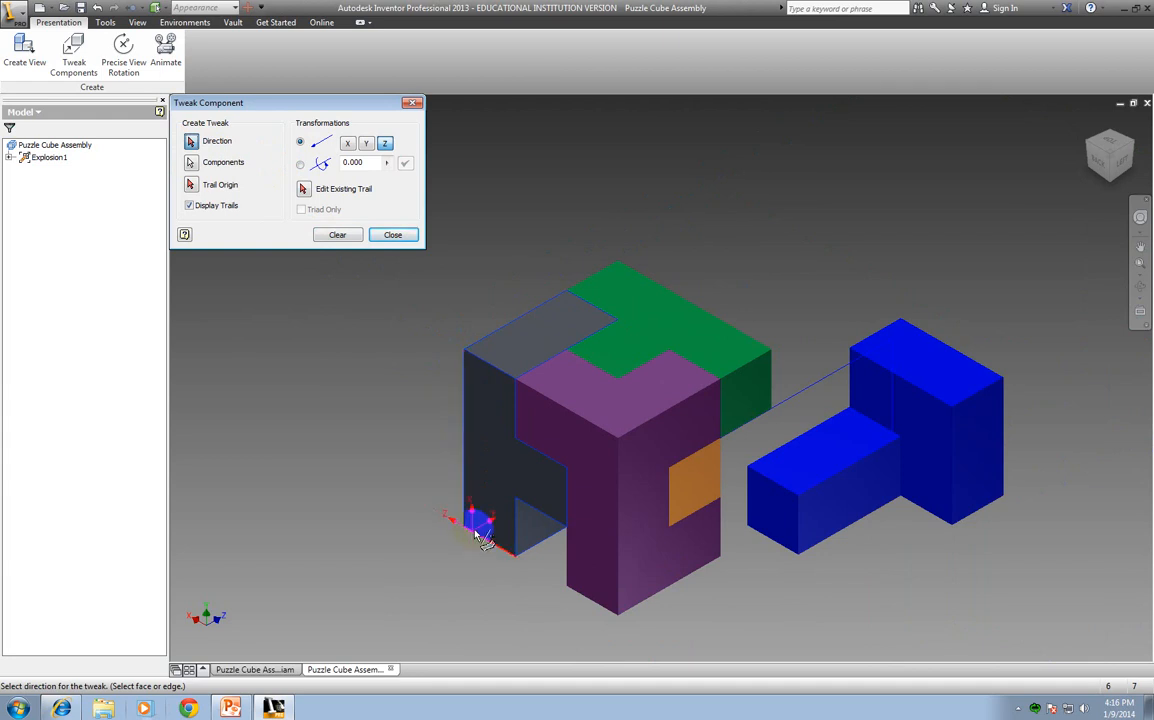
pyautogui.click(474, 528)
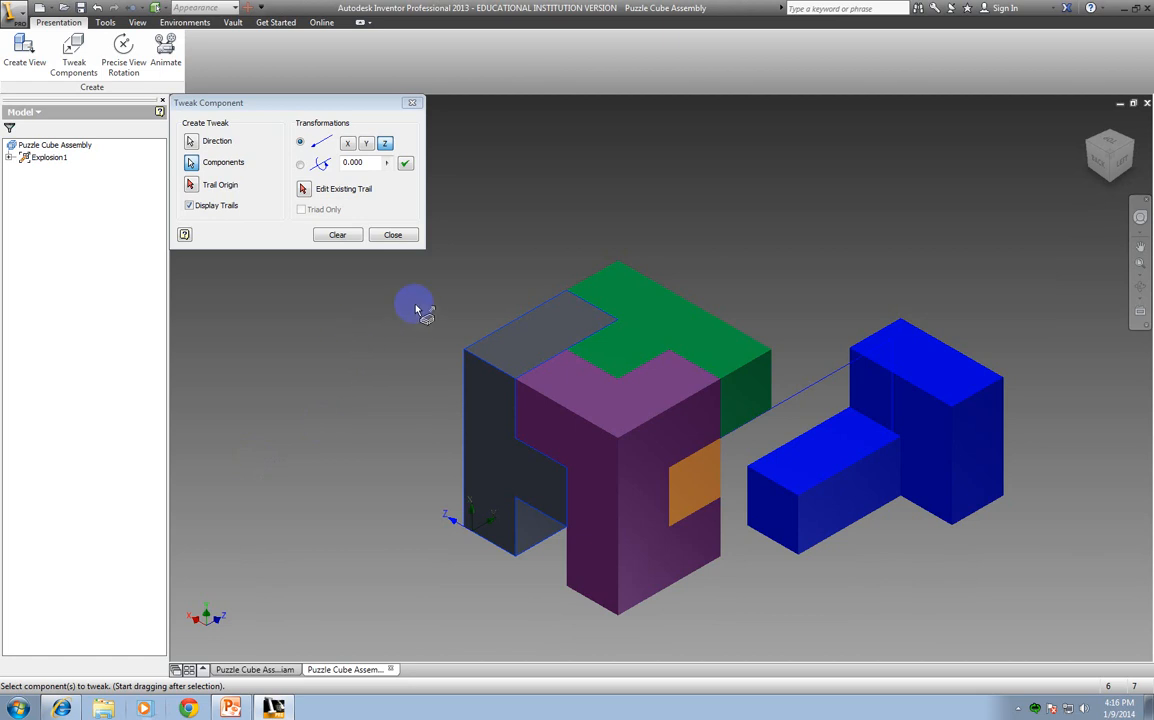
# Step: Move the grey piece about 1.97 outward along the Z axis and clear the tweak selections
pyautogui.scroll(-5, 527, 360)
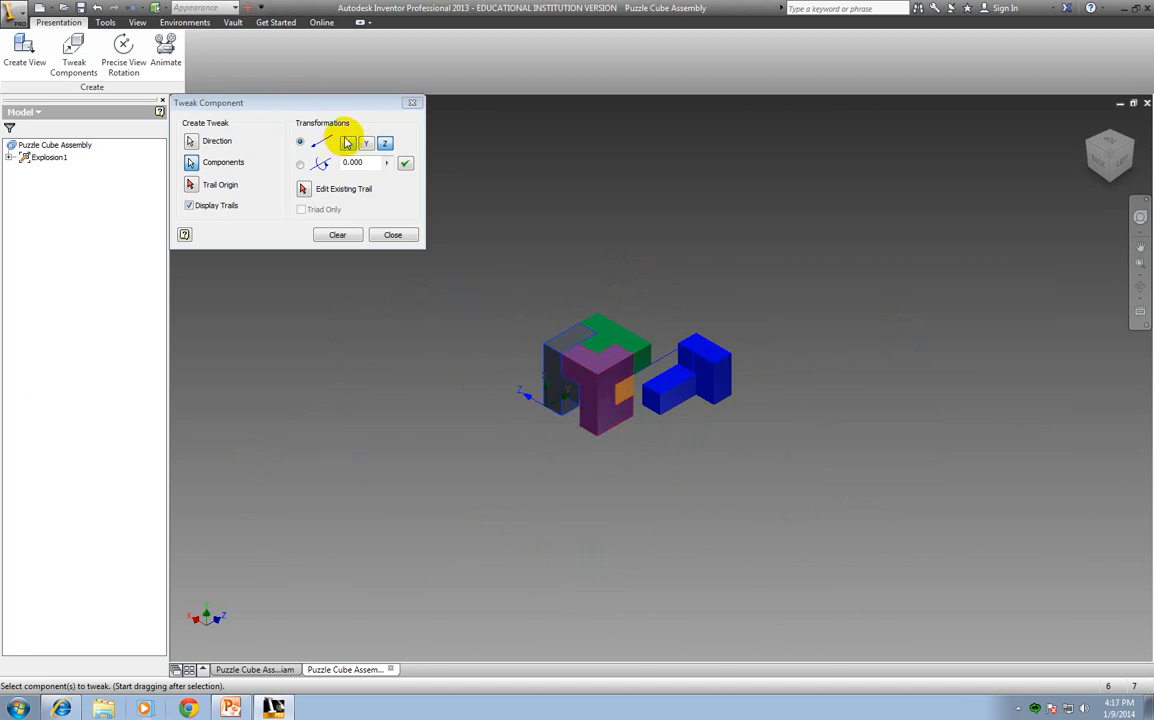
pyautogui.click(386, 144)
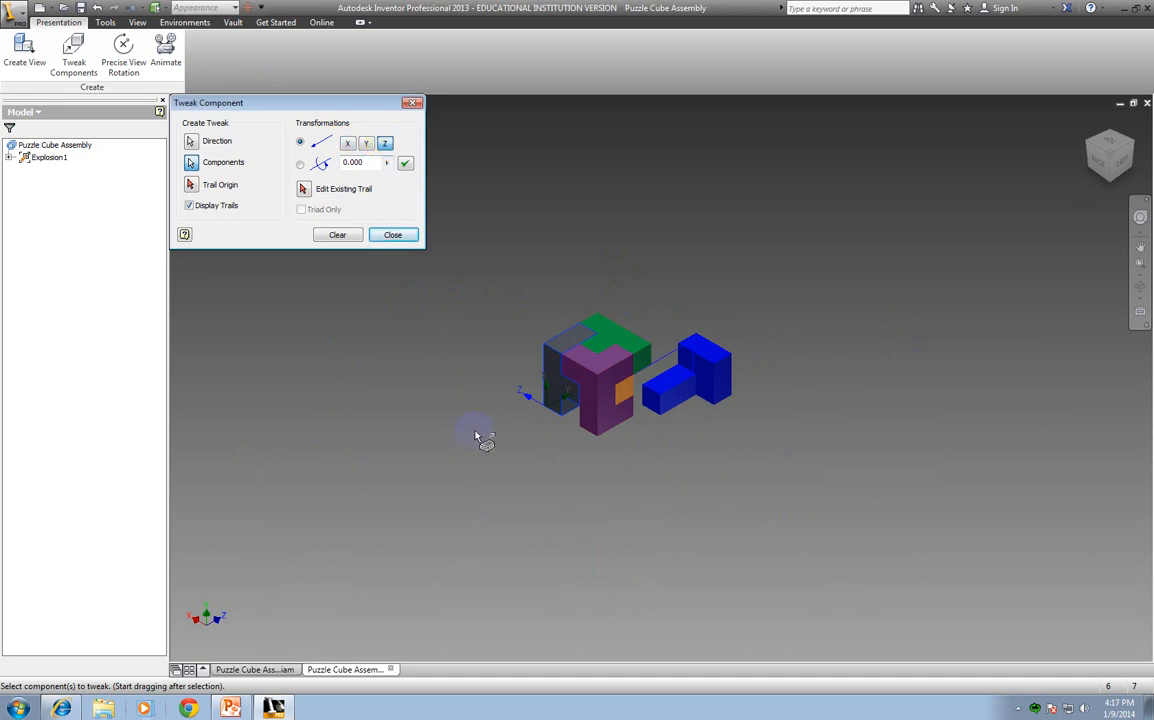
pyautogui.moveTo(477, 436); pyautogui.dragTo(420, 392)
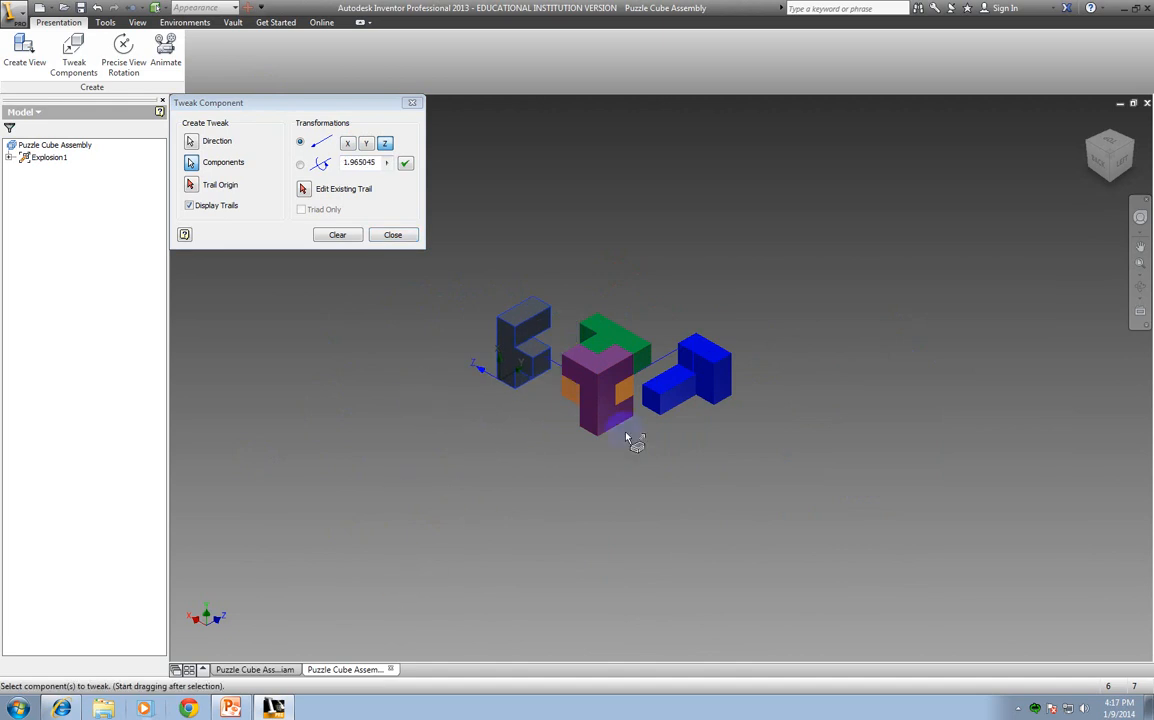
pyautogui.scroll(3, 627, 437)
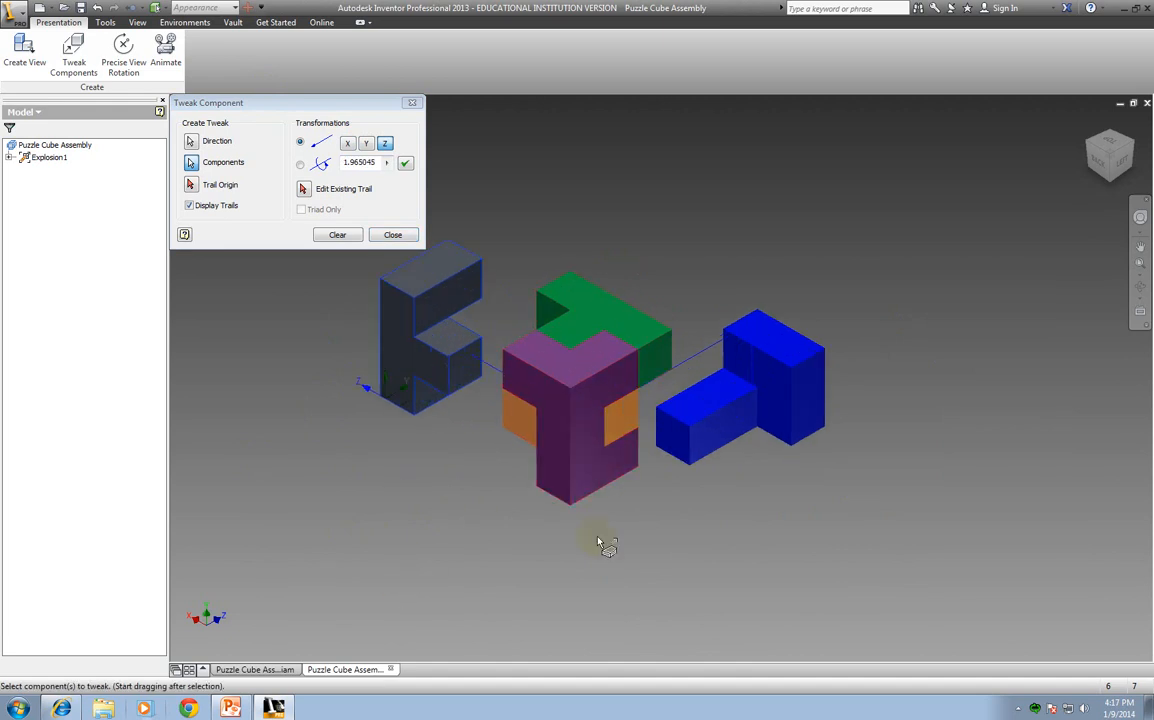
pyautogui.scroll(-3, 640, 548)
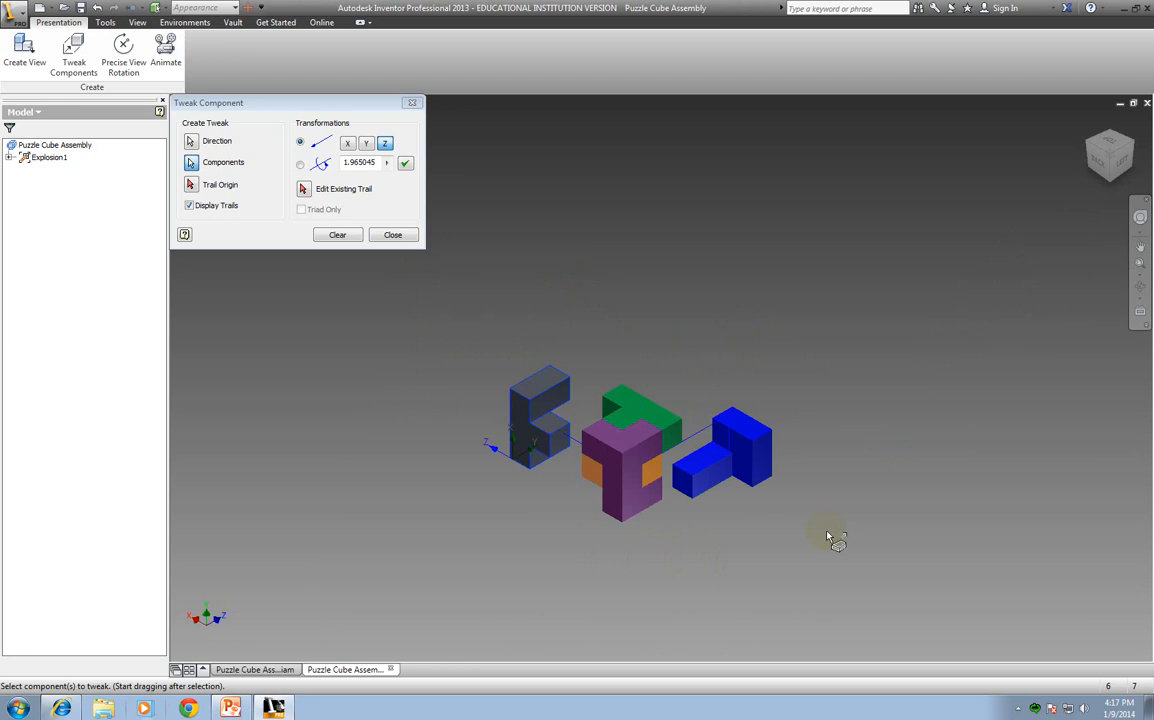
pyautogui.click(337, 236)
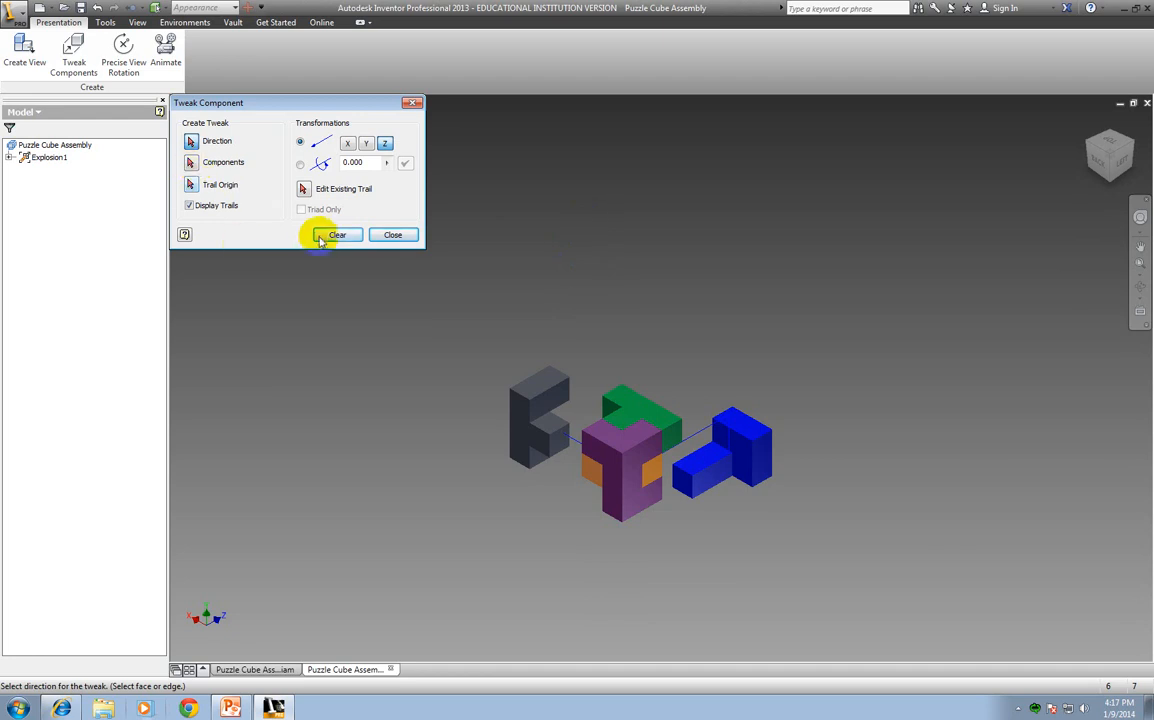
# Step: Tweak the green piece about 2.12 along Y, using its upper back edge for the direction, and clear the selections
pyautogui.click(190, 162)
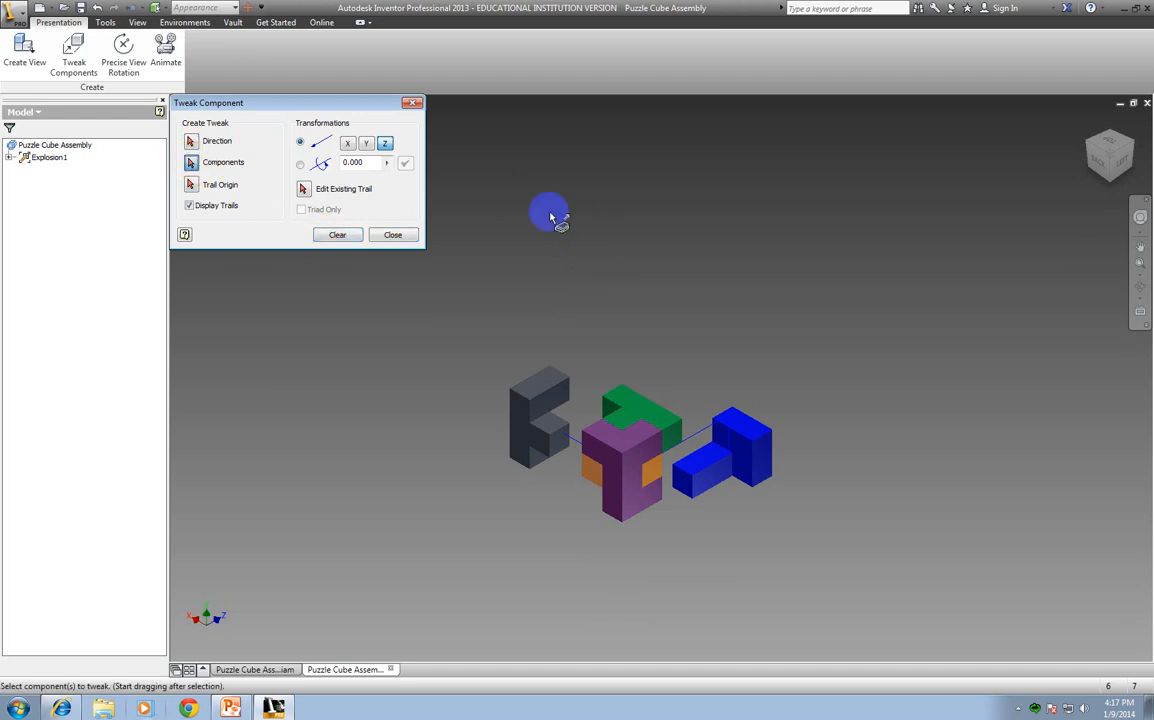
pyautogui.click(641, 402)
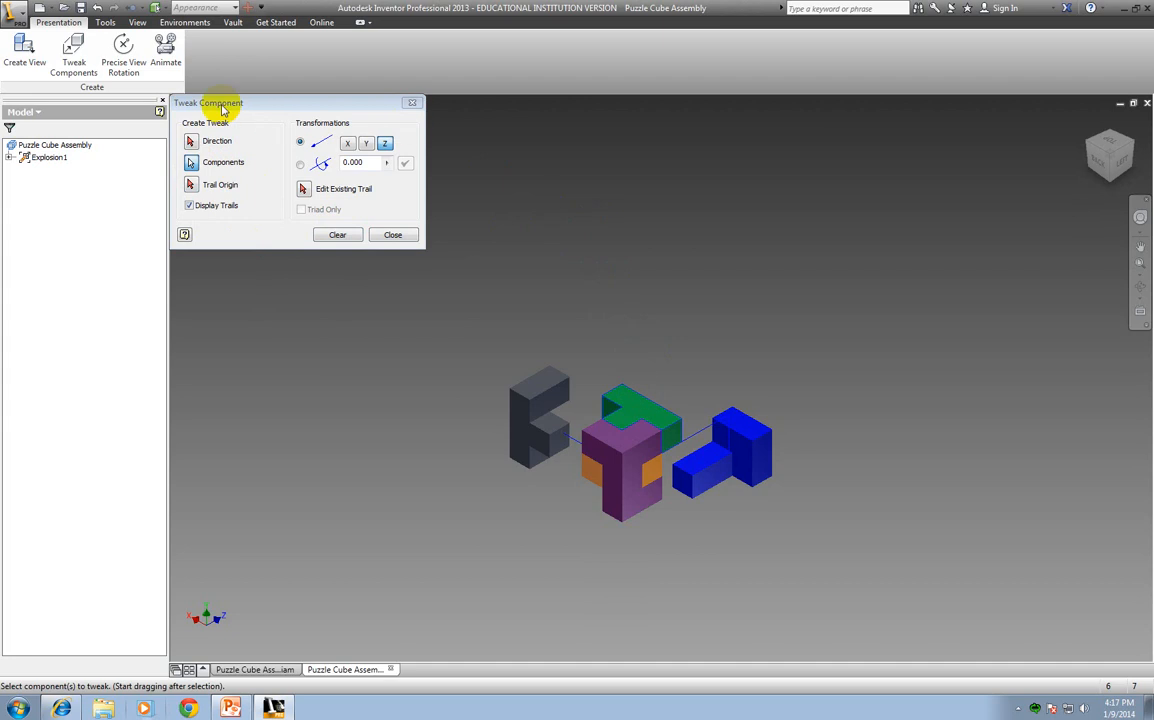
pyautogui.click(190, 140)
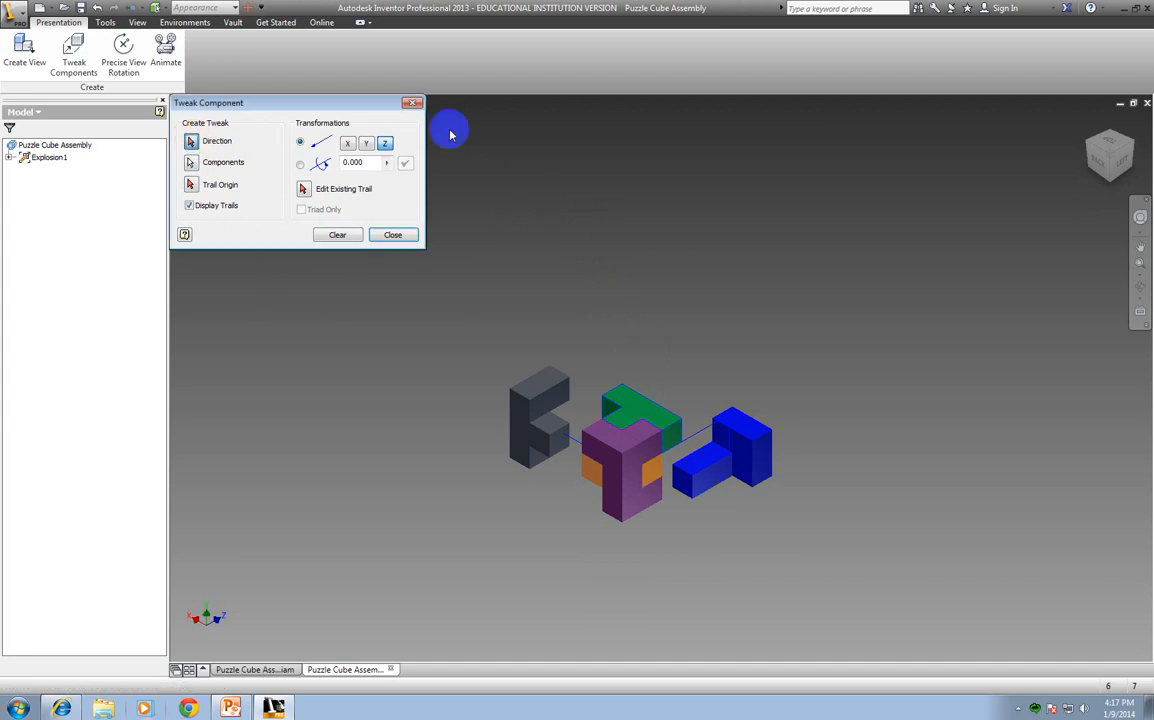
pyautogui.click(650, 407)
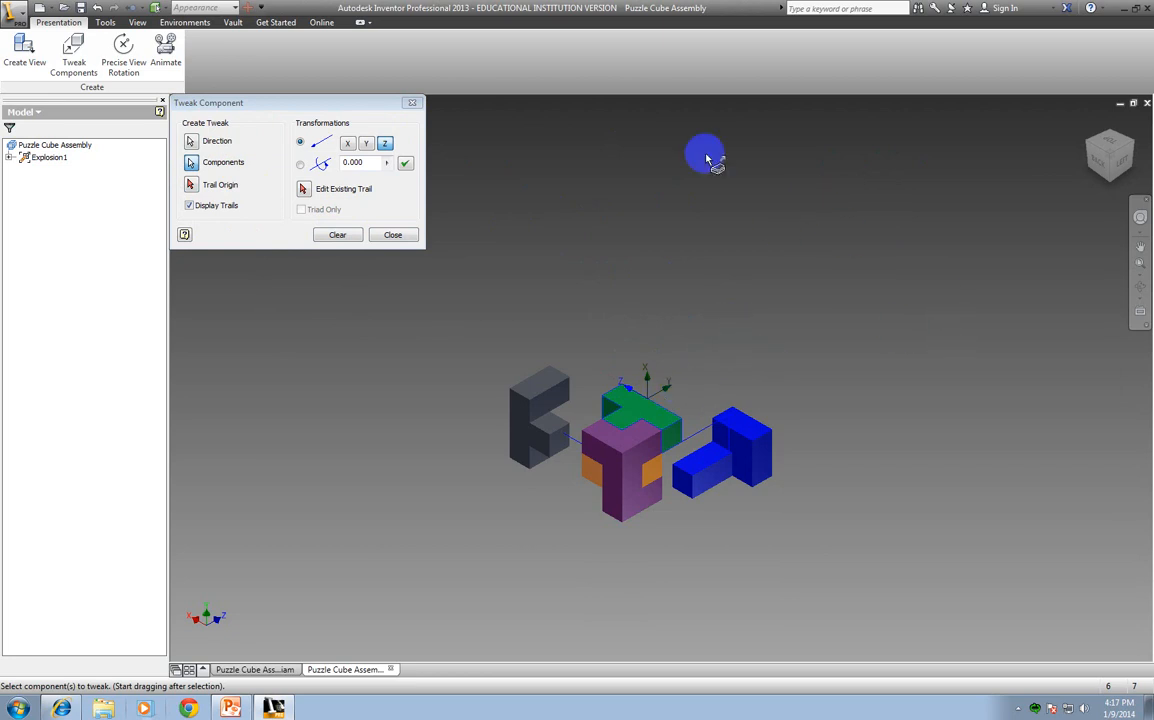
pyautogui.click(366, 144)
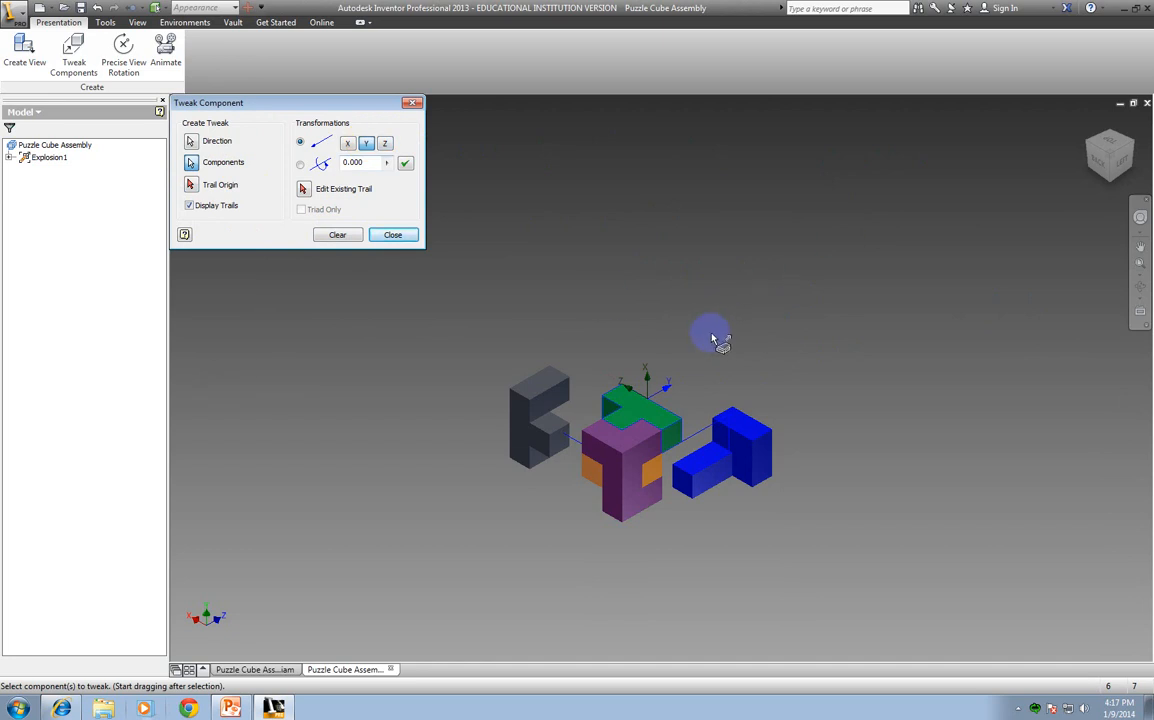
pyautogui.moveTo(693, 345); pyautogui.dragTo(760, 303)
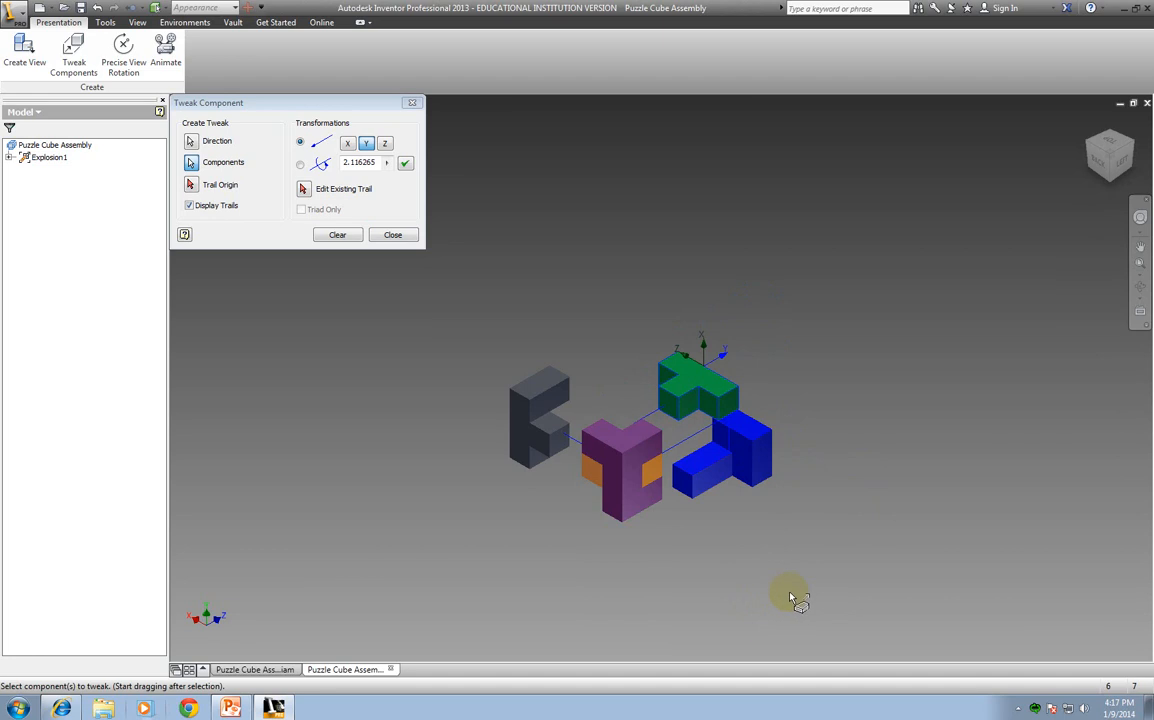
pyautogui.click(339, 235)
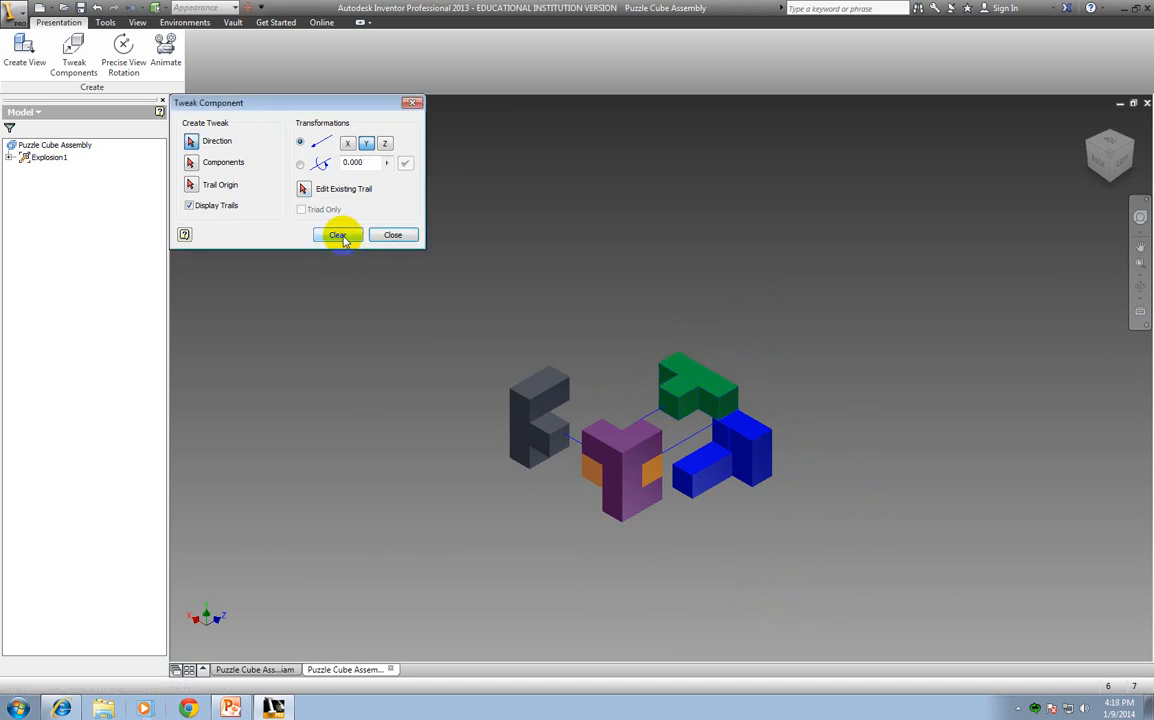
# Step: Select the purple piece as the component and define its tweak direction from the bottom edge at its front corner
pyautogui.click(193, 165)
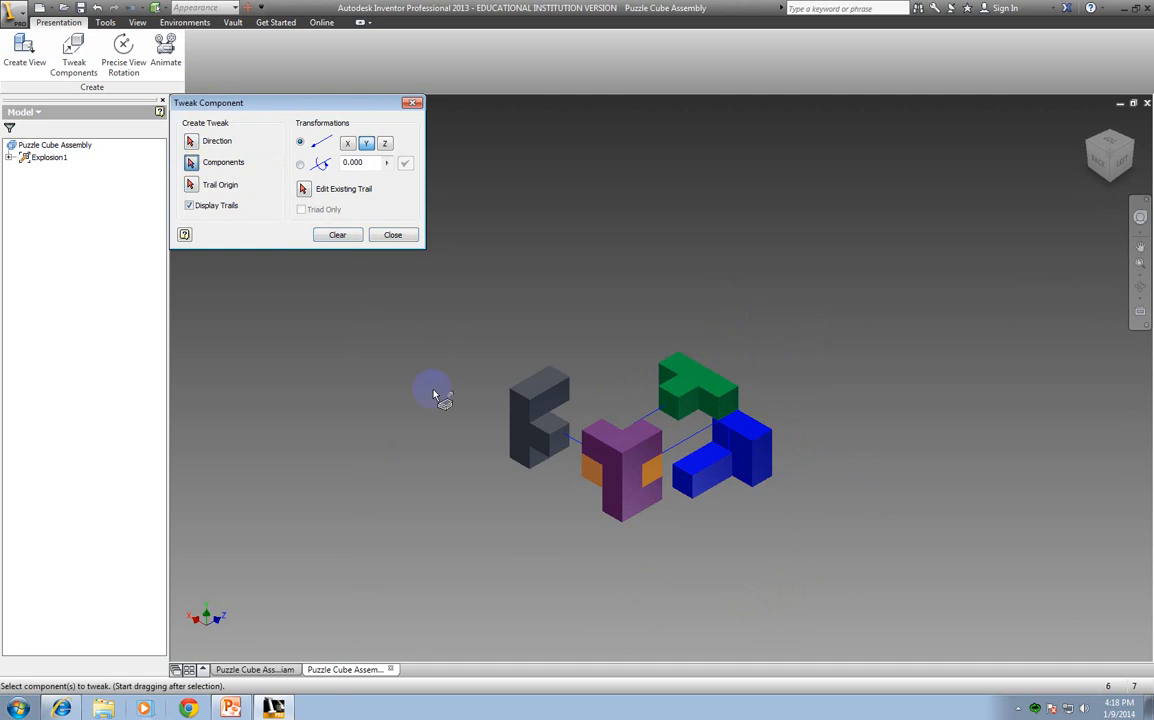
pyautogui.click(600, 472)
pyautogui.click(192, 141)
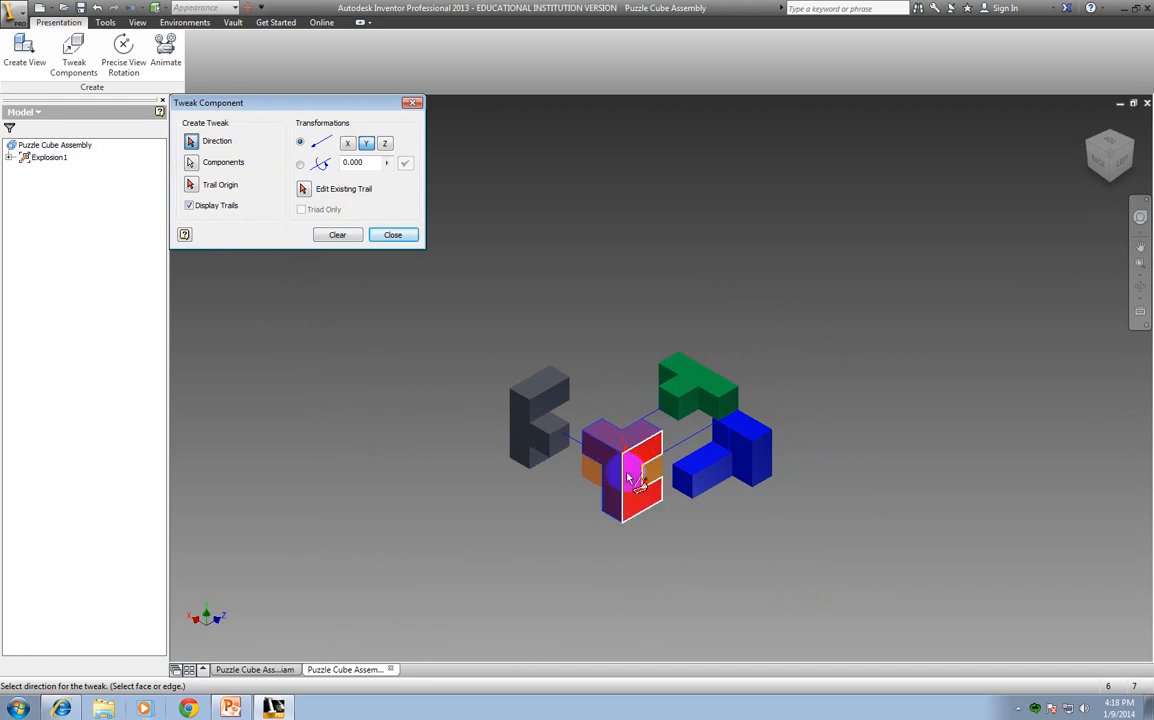
pyautogui.click(622, 521)
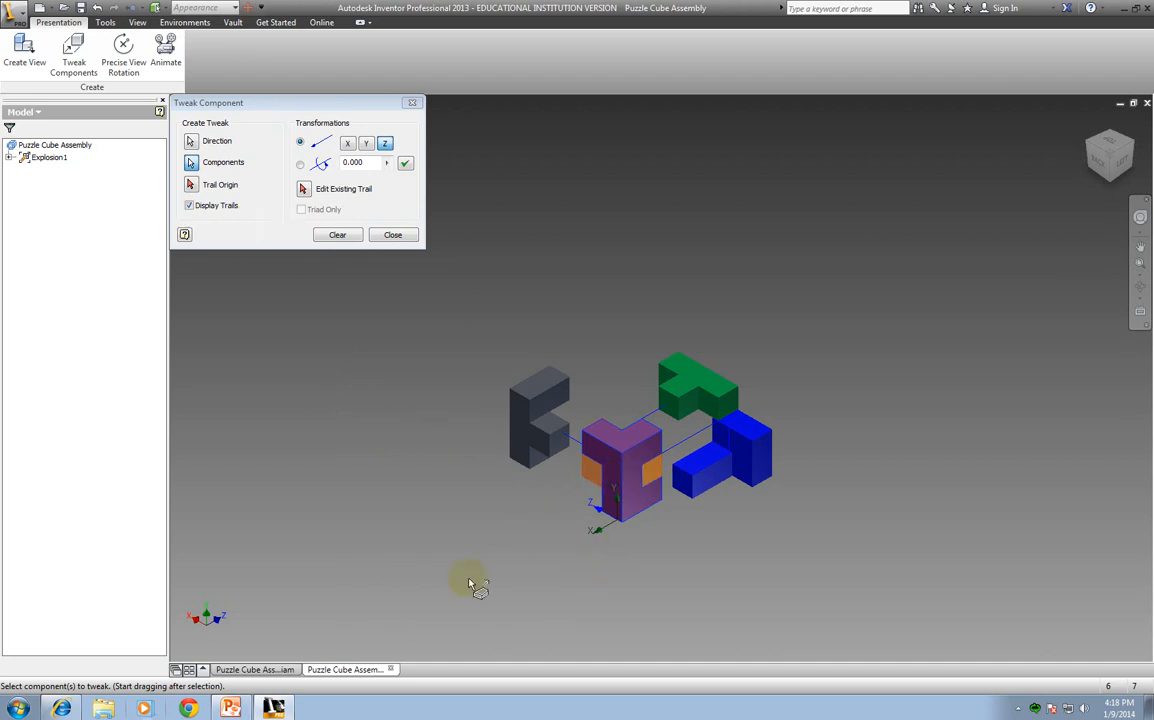
# Step: Move the purple piece about 3.28 along the X axis and about -0.71 along the Y axis
pyautogui.click(347, 143)
pyautogui.moveTo(858, 522); pyautogui.dragTo(756, 583)
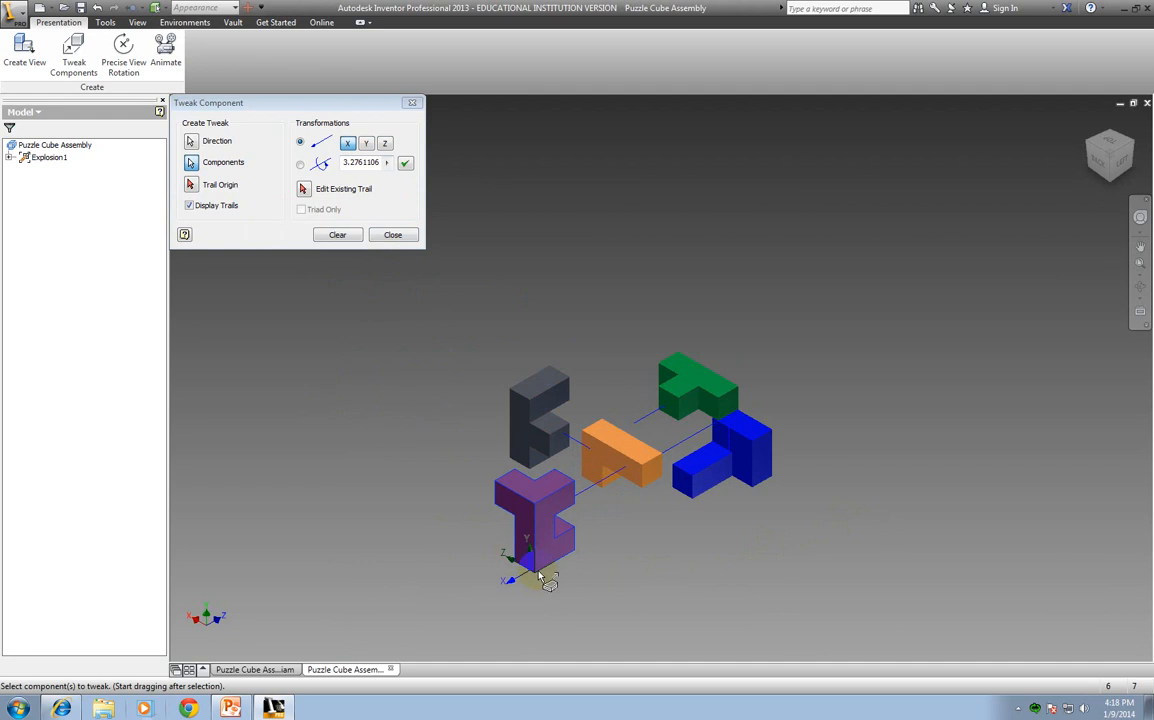
pyautogui.click(366, 143)
pyautogui.moveTo(415, 501); pyautogui.dragTo(421, 528)
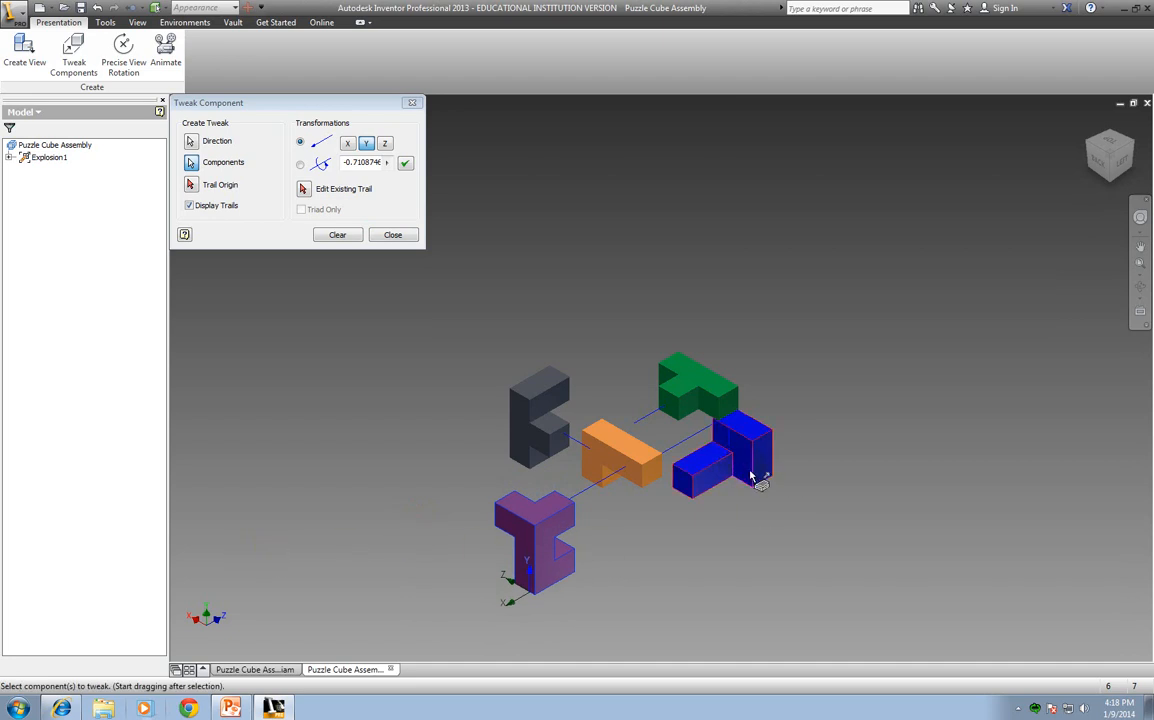
# Step: Finish tweaking the components and adjust the blue piece's trail so it sits lower and closer to the orange piece
pyautogui.click(349, 238)
pyautogui.click(392, 236)
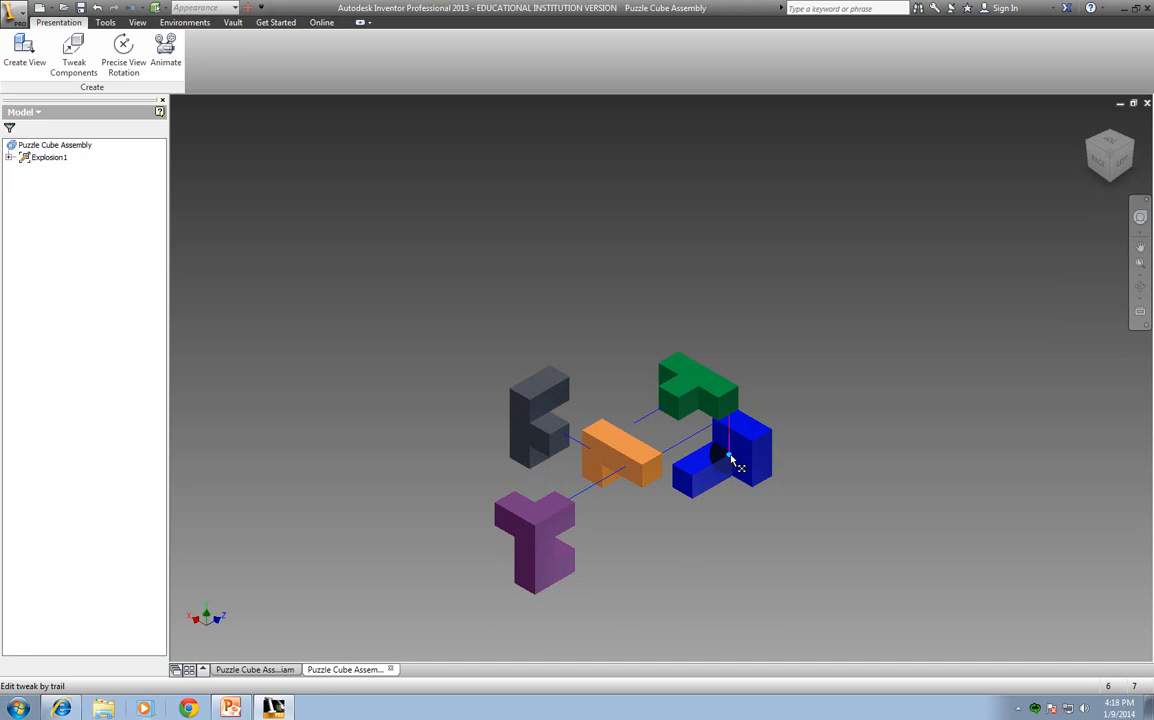
pyautogui.moveTo(731, 456); pyautogui.dragTo(734, 500)
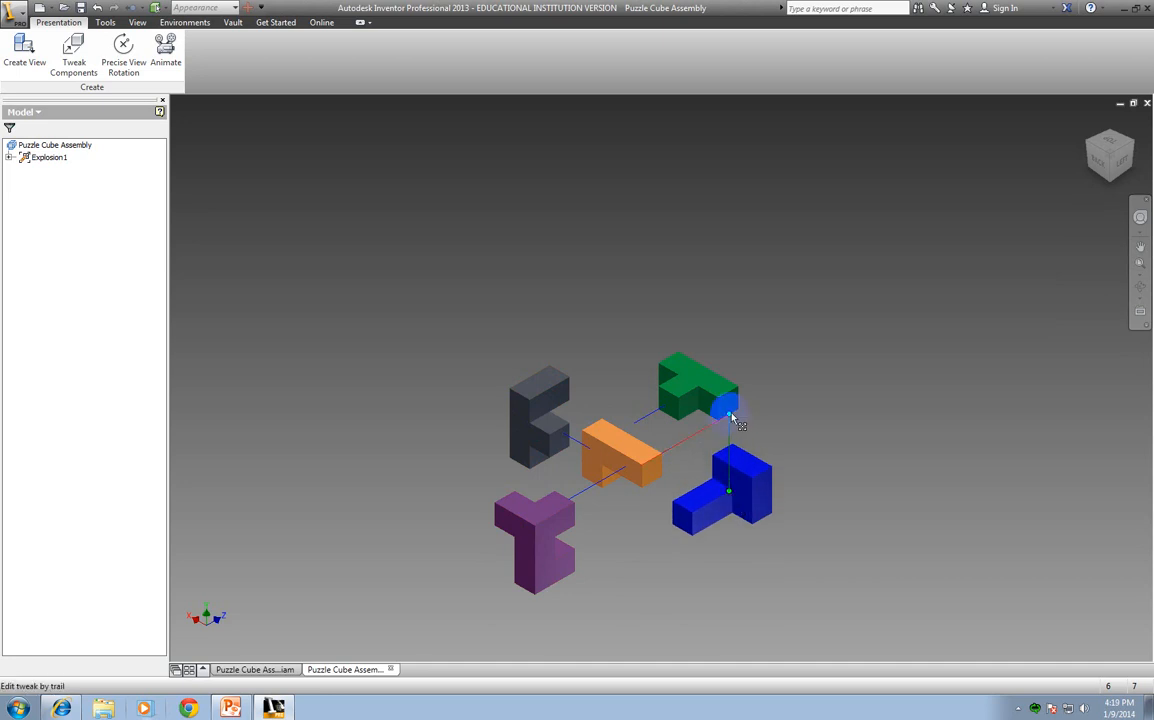
pyautogui.moveTo(731, 417); pyautogui.dragTo(705, 437)
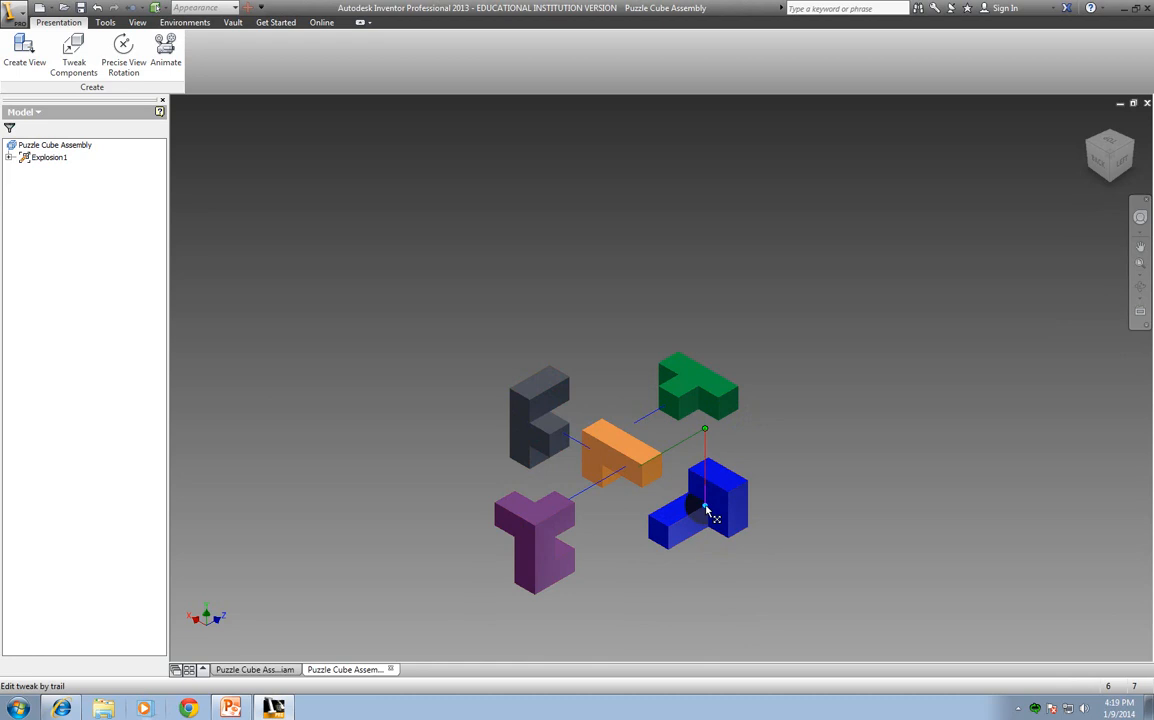
pyautogui.moveTo(707, 511); pyautogui.dragTo(706, 438)
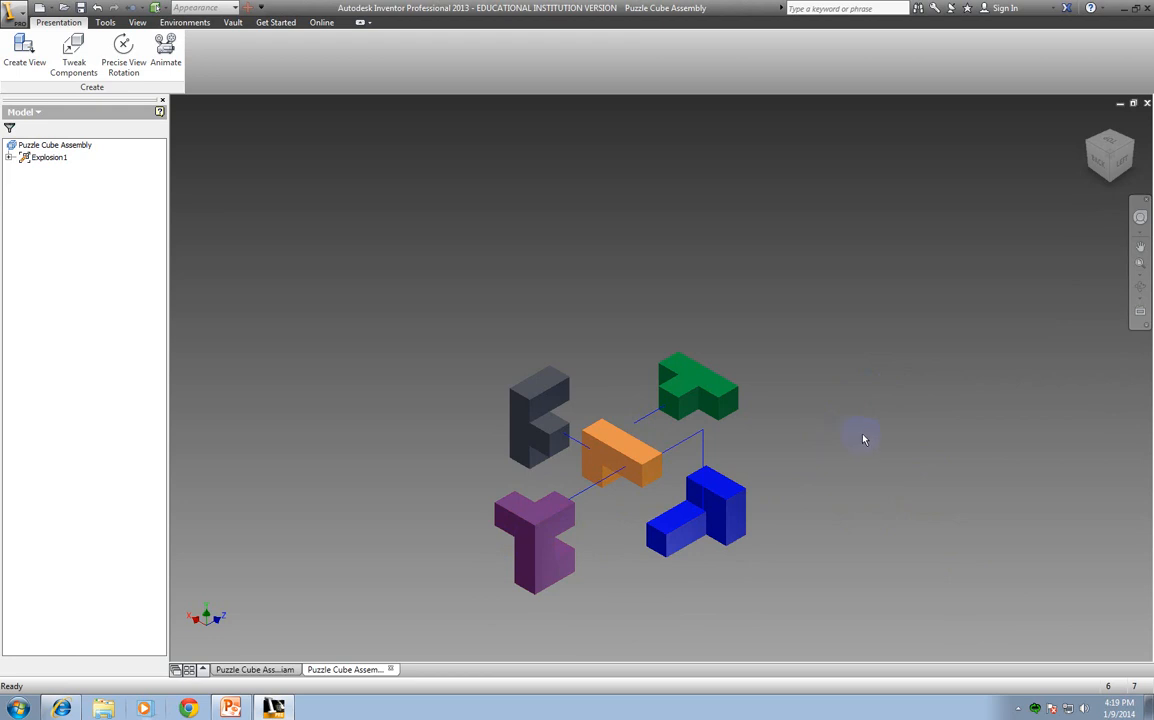
# Step: Examine the exploded puzzle cube from all four isometric corners, checking how the pieces are spaced
pyautogui.click(1132, 147)
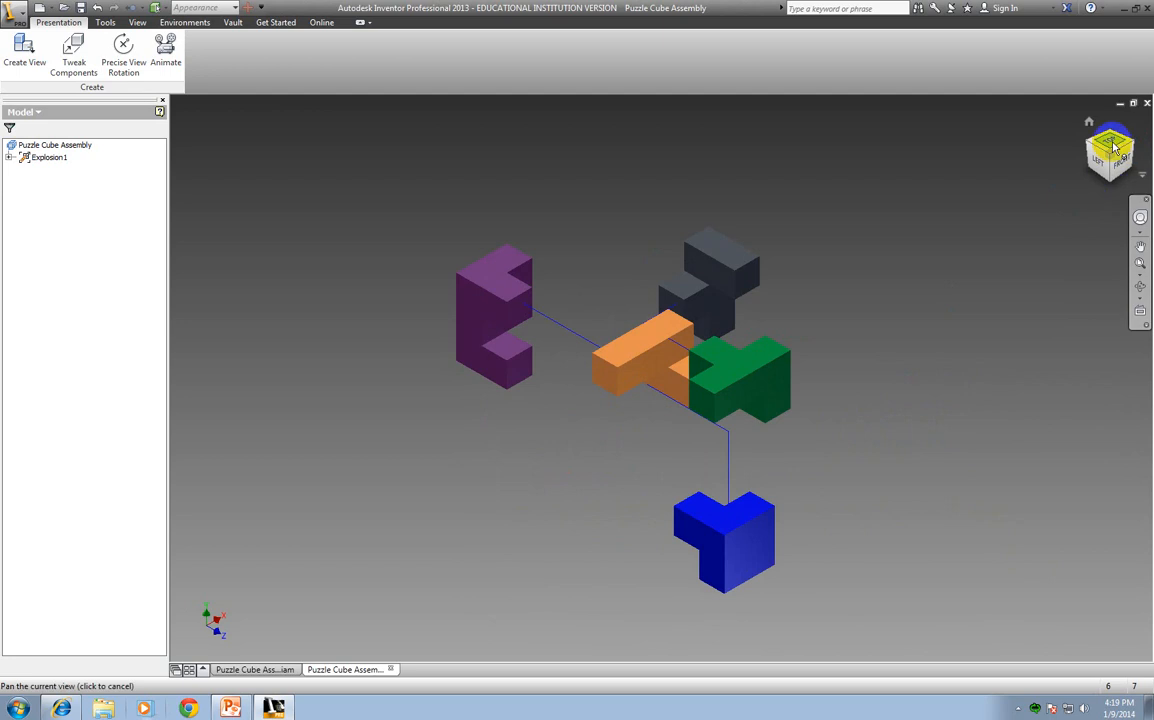
pyautogui.click(1131, 147)
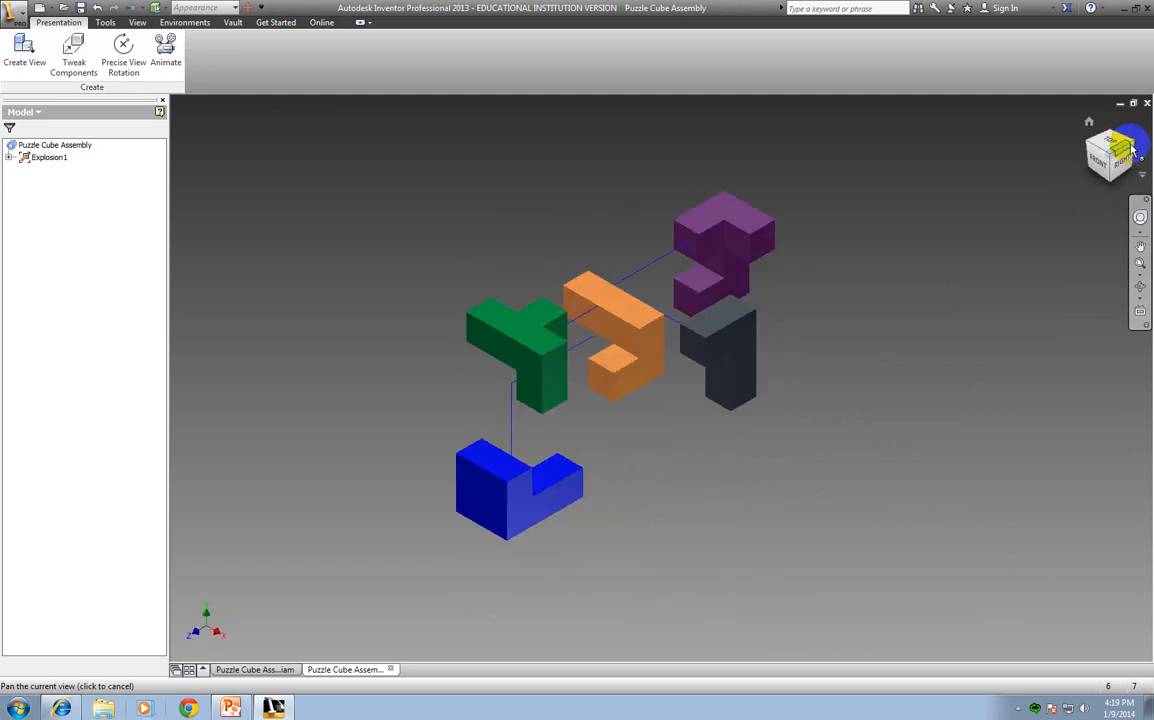
pyautogui.click(1135, 148)
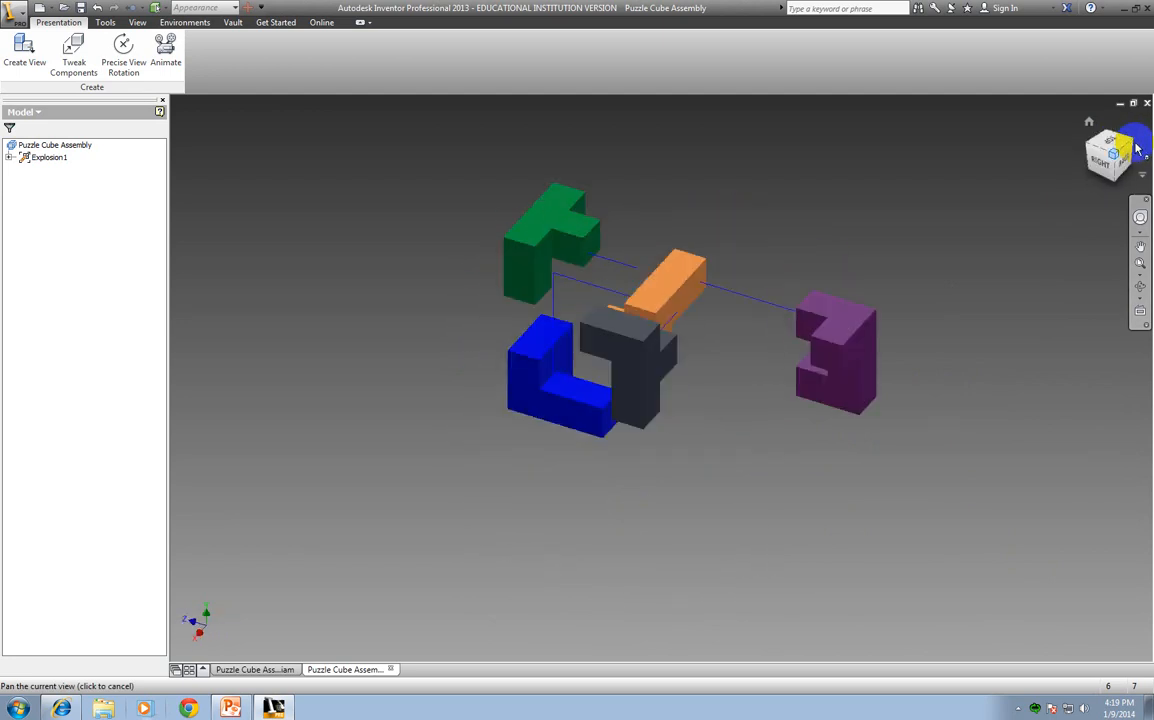
pyautogui.click(1134, 150)
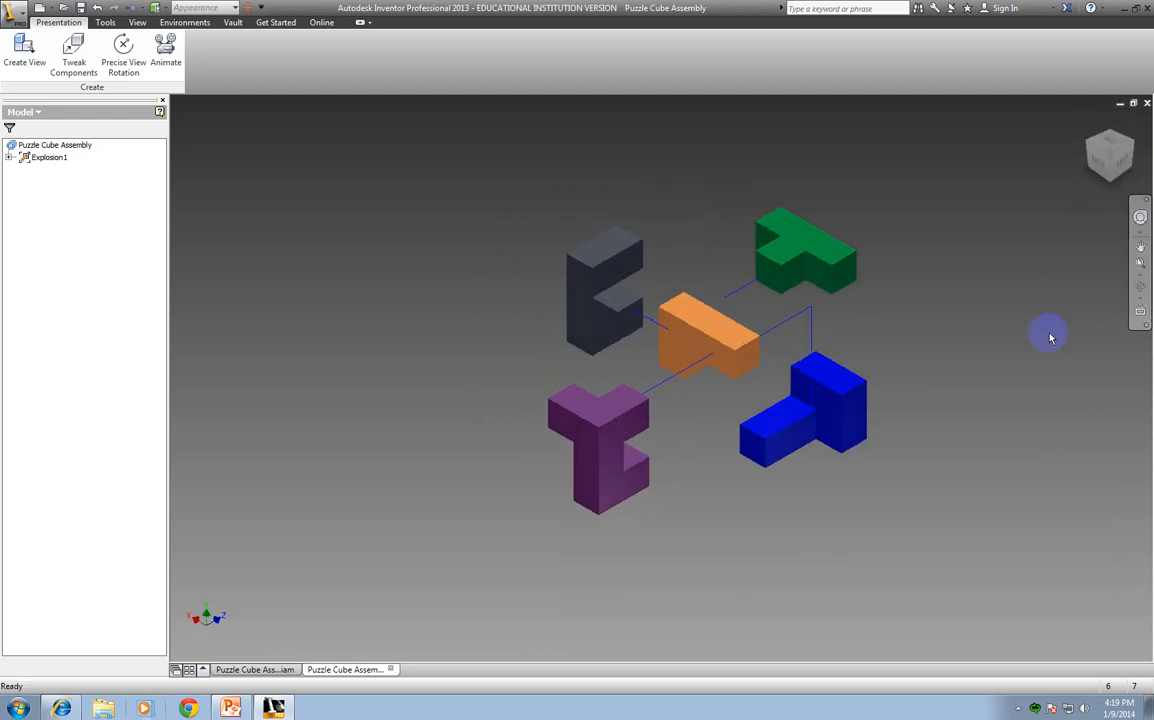
pyautogui.scroll(-3, 977, 422)
pyautogui.moveTo(940, 425); pyautogui.dragTo(727, 435)
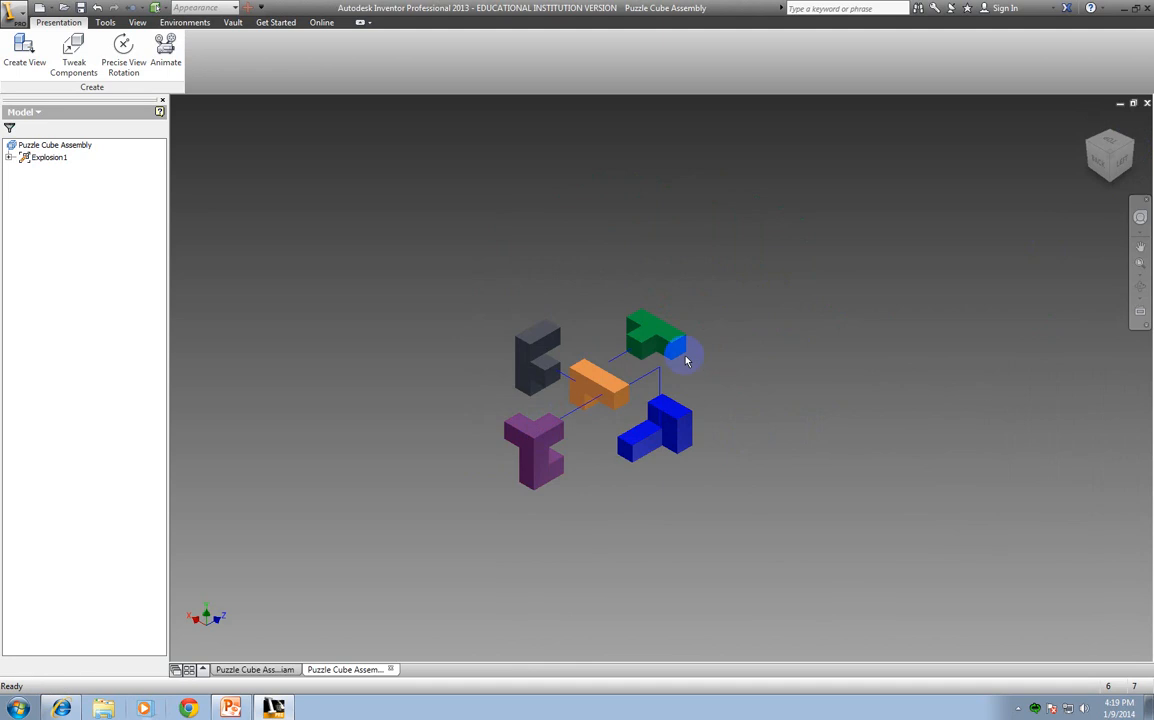
pyautogui.scroll(-2, 899, 366)
pyautogui.scroll(5, 896, 366)
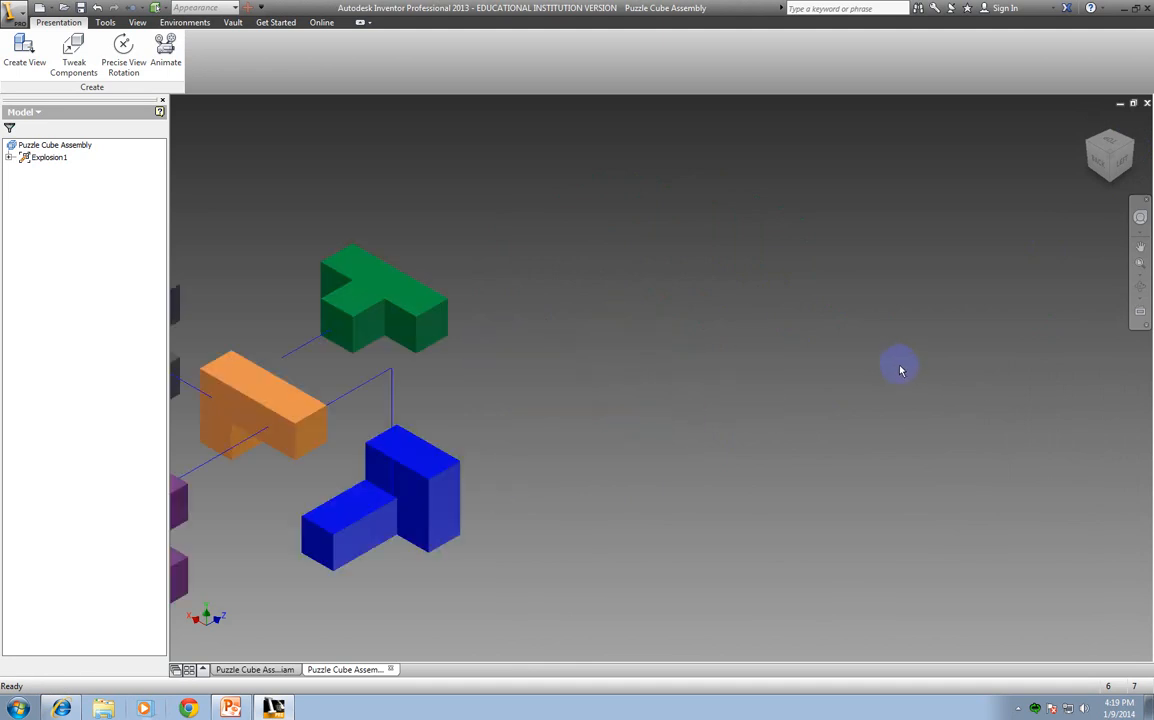
pyautogui.moveTo(973, 350); pyautogui.dragTo(982, 354)
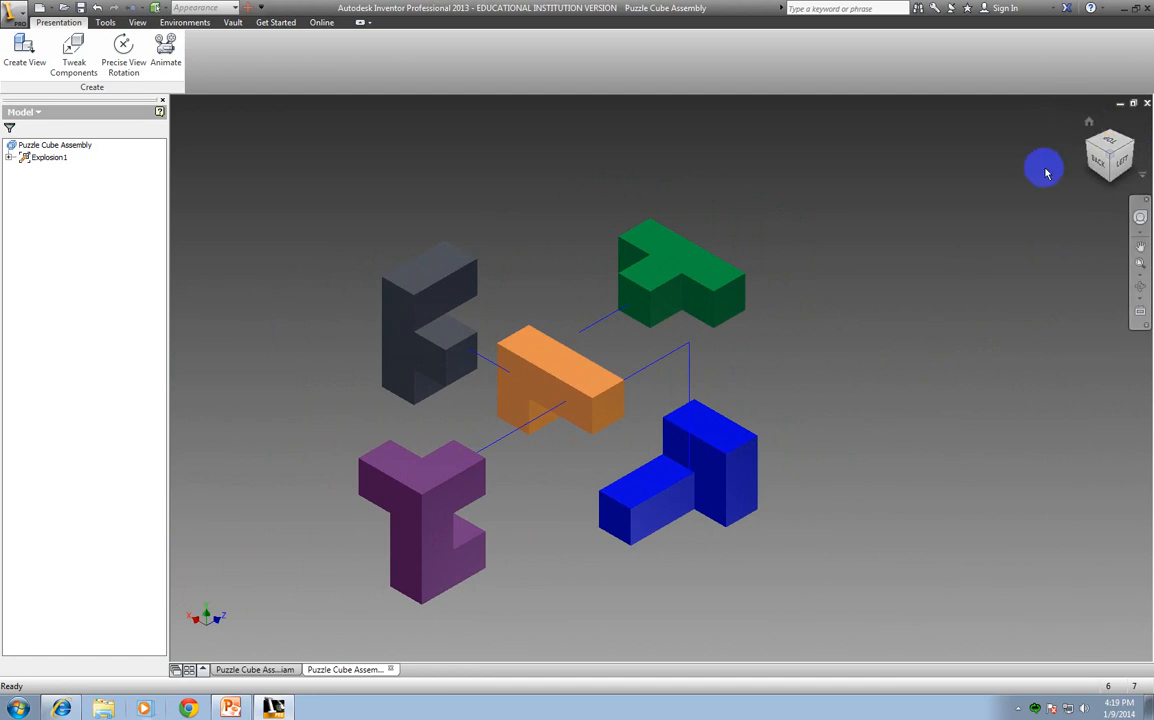
# Step: Set the isometric view showing the top, back and left sides as the home view with Fit to View, and return to it
pyautogui.click(1090, 124)
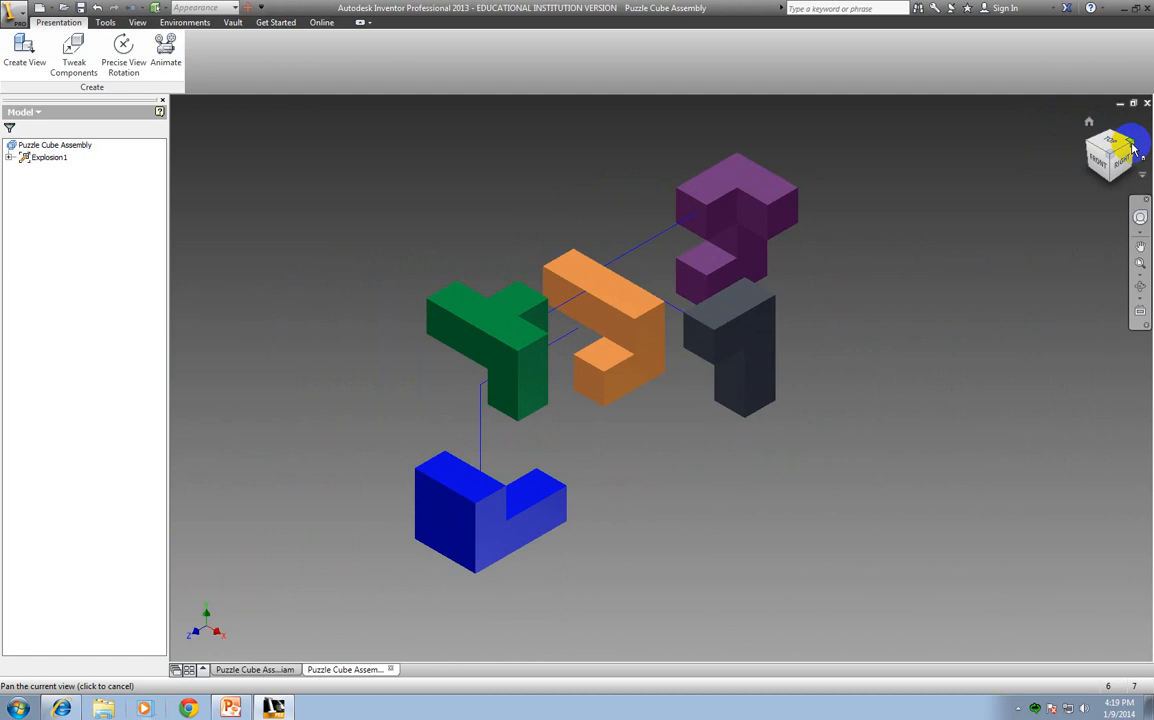
pyautogui.click(1132, 147)
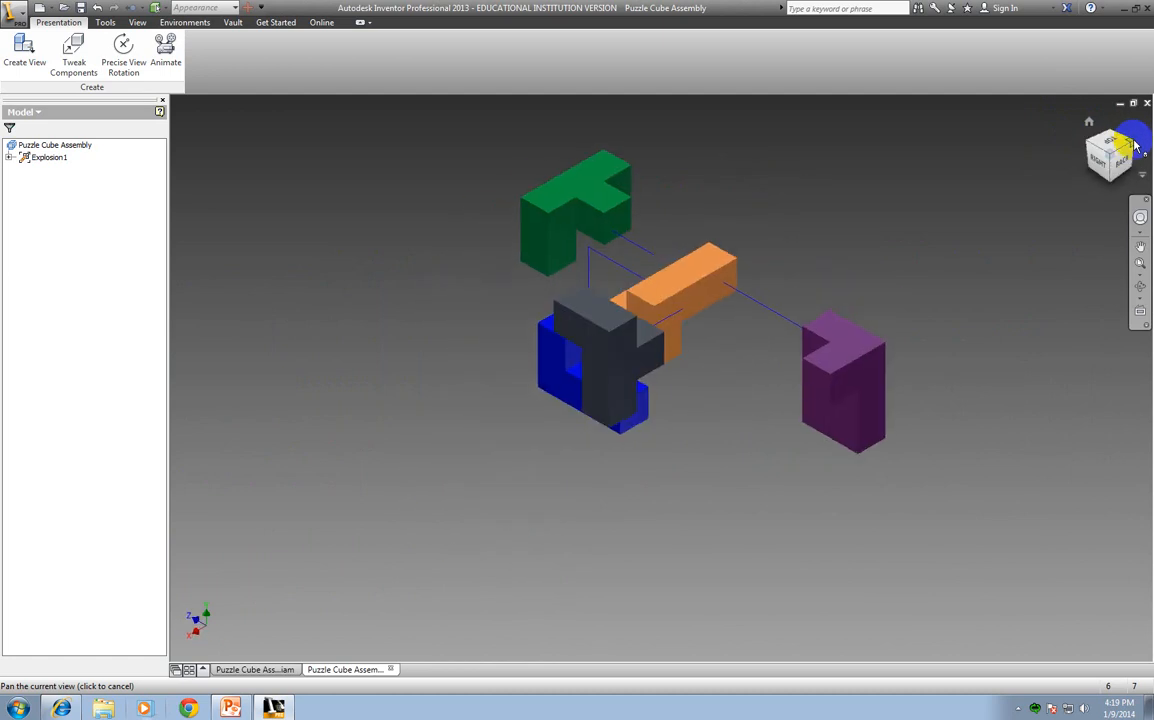
pyautogui.click(1135, 146)
pyautogui.click(1135, 146)
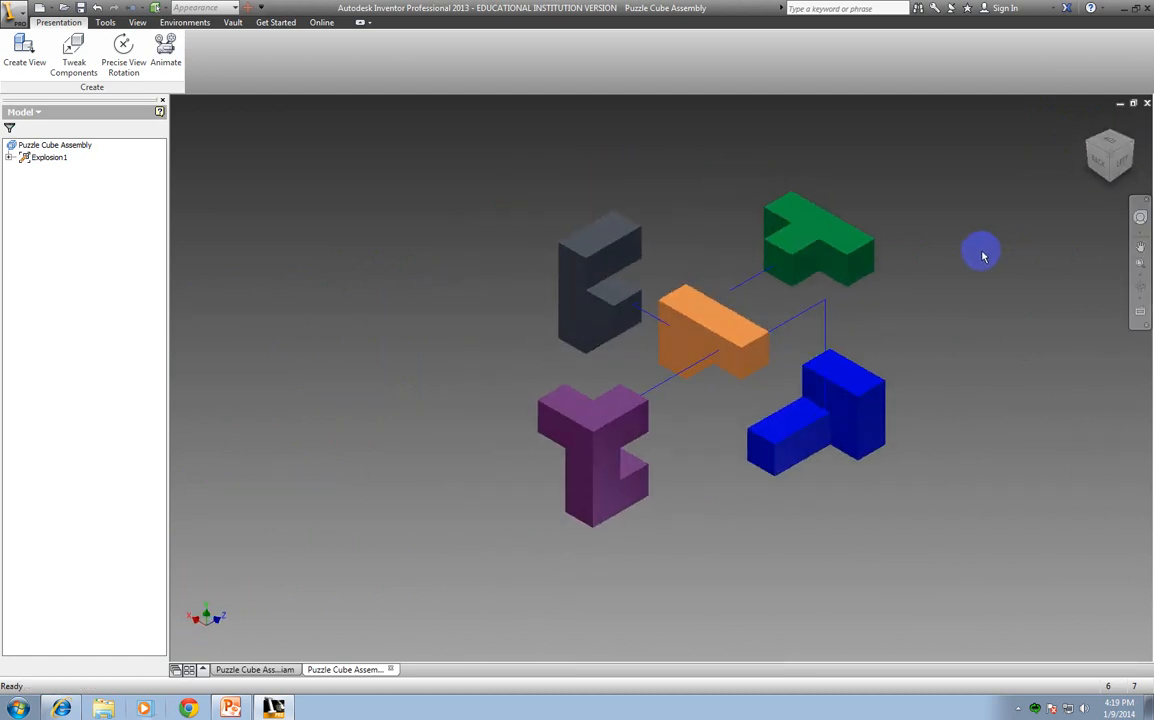
pyautogui.rightClick(1091, 126)
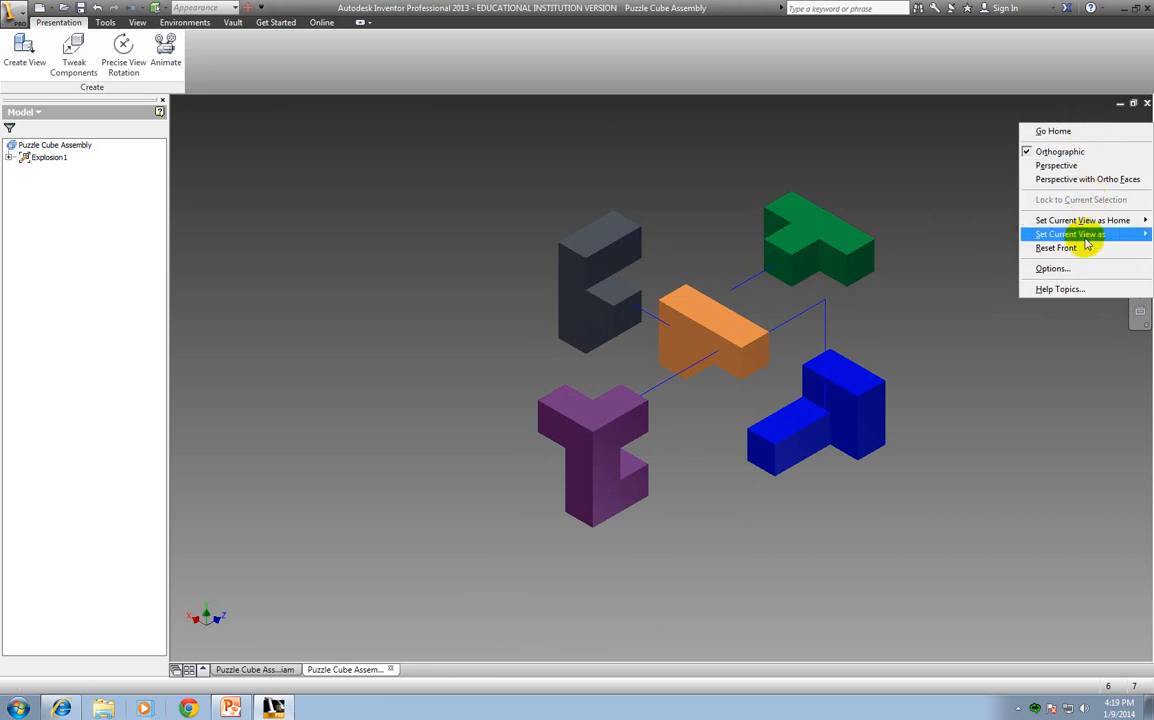
pyautogui.moveTo(1086, 243)
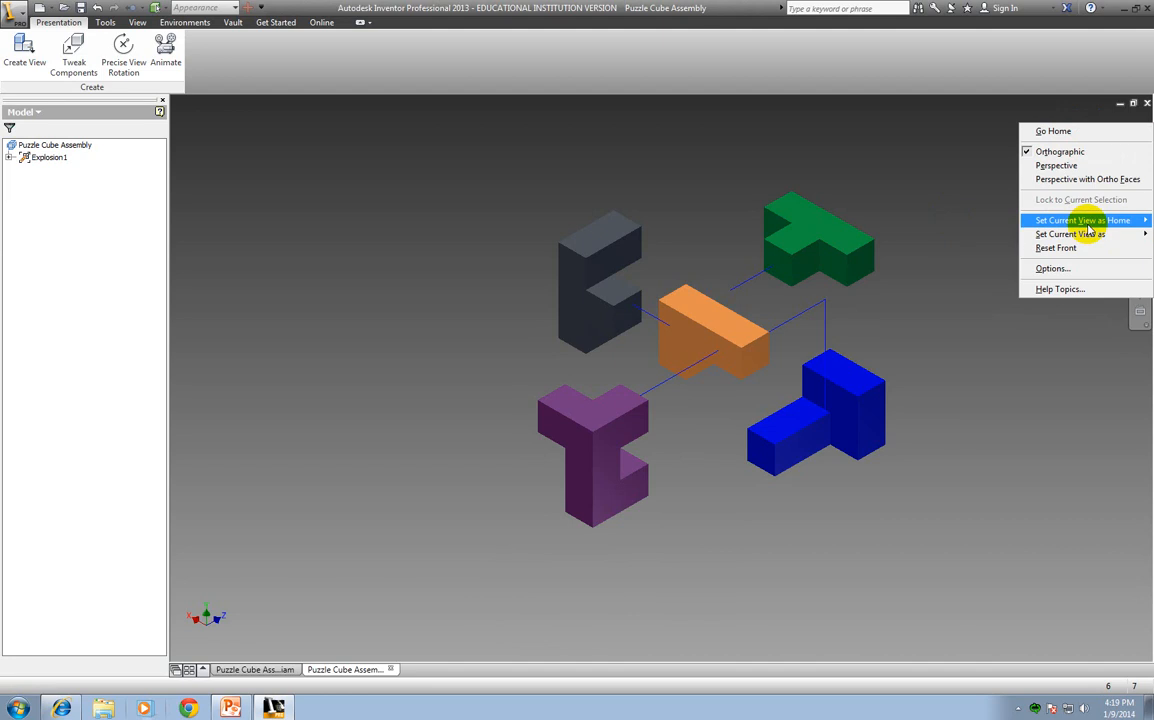
pyautogui.moveTo(1100, 221)
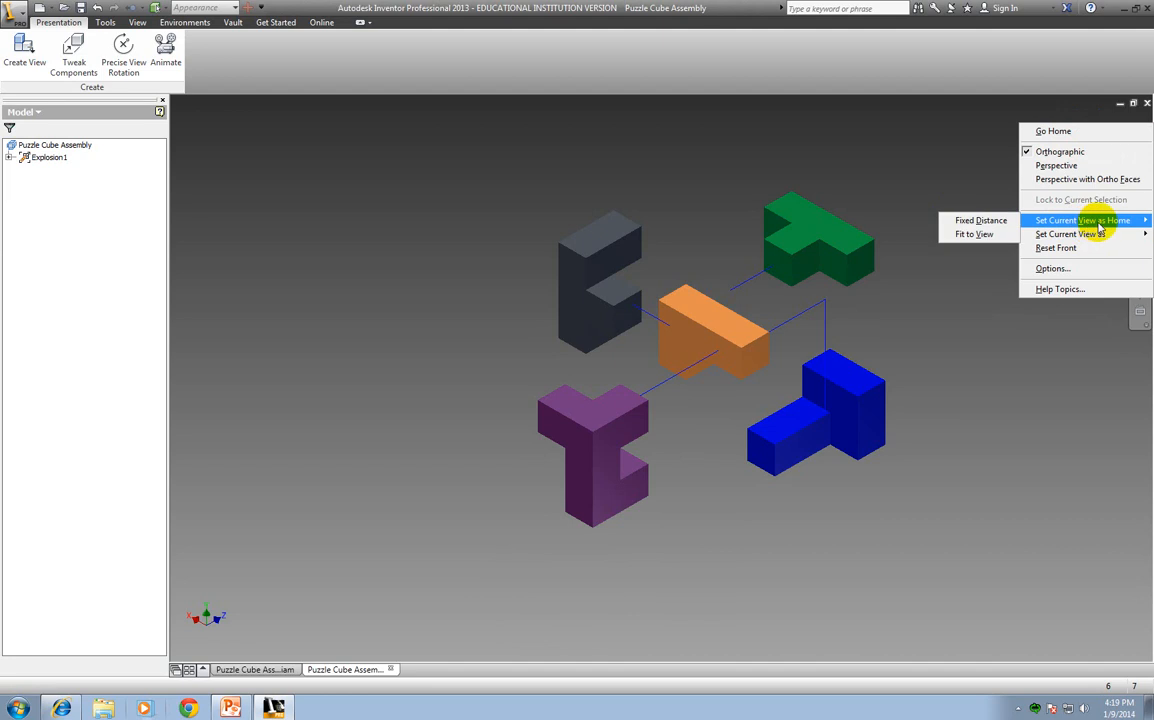
pyautogui.click(987, 232)
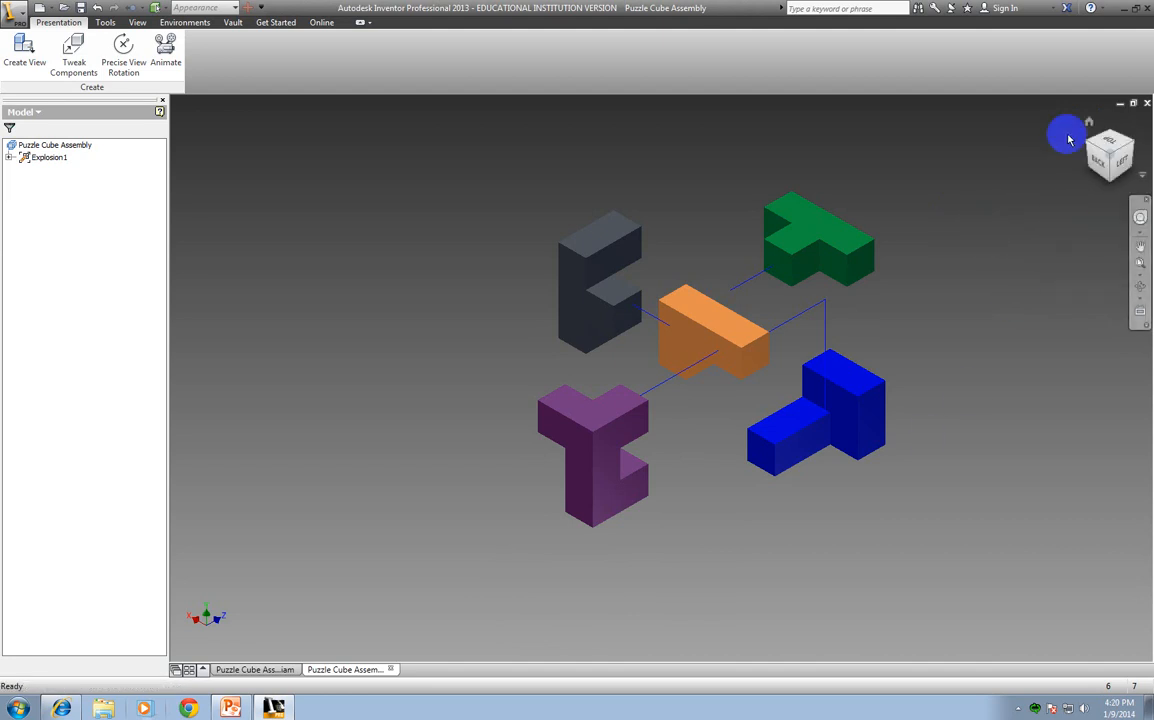
pyautogui.click(1088, 122)
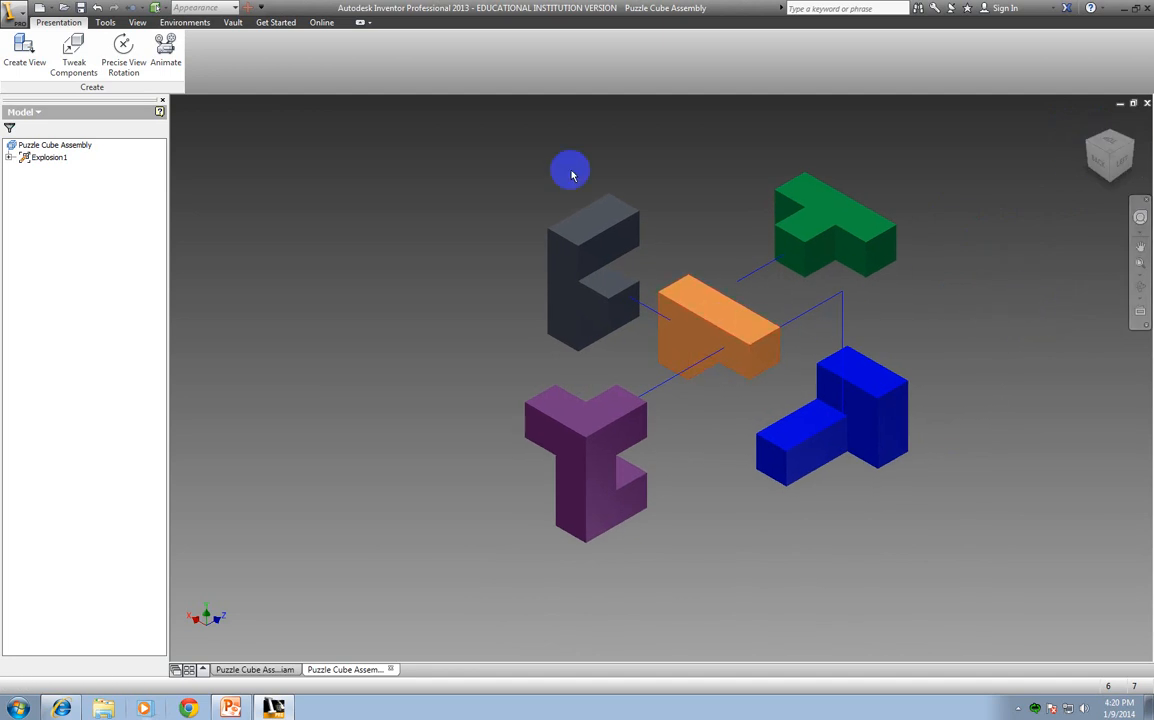
# Step: Save a copy of the presentation as Puzzle Cube Exploded View in the Assembly folder and accept the dependents' save settings
pyautogui.click(14, 11)
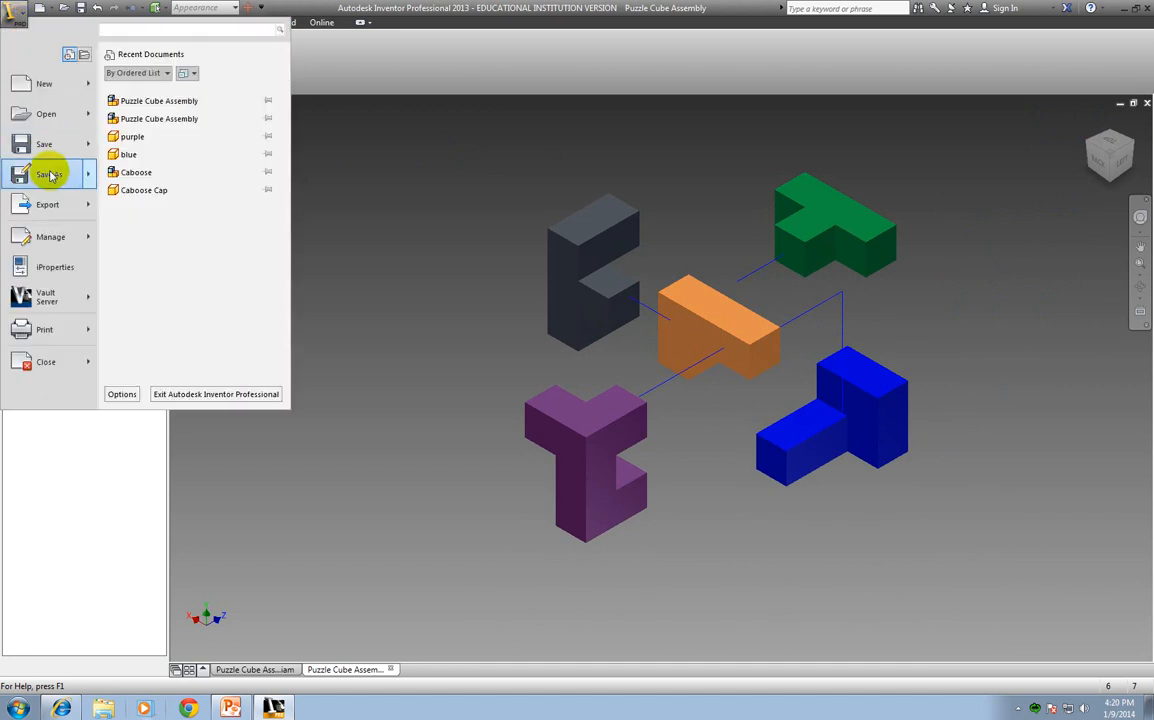
pyautogui.click(50, 175)
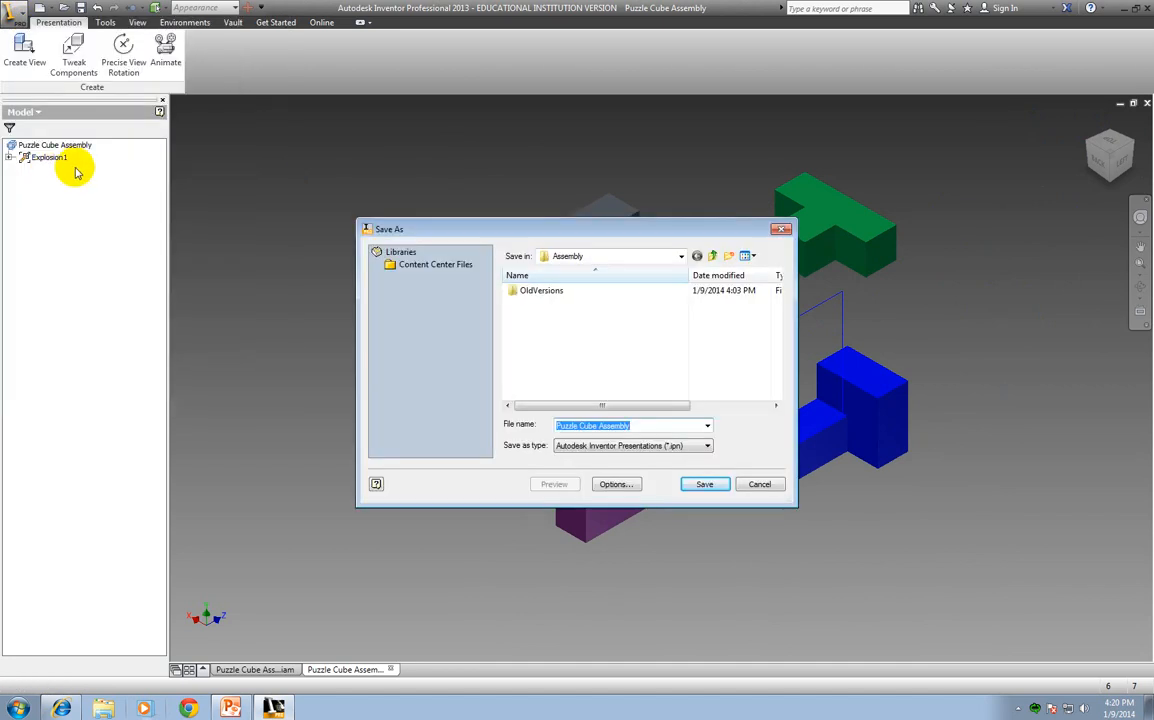
pyautogui.click(680, 257)
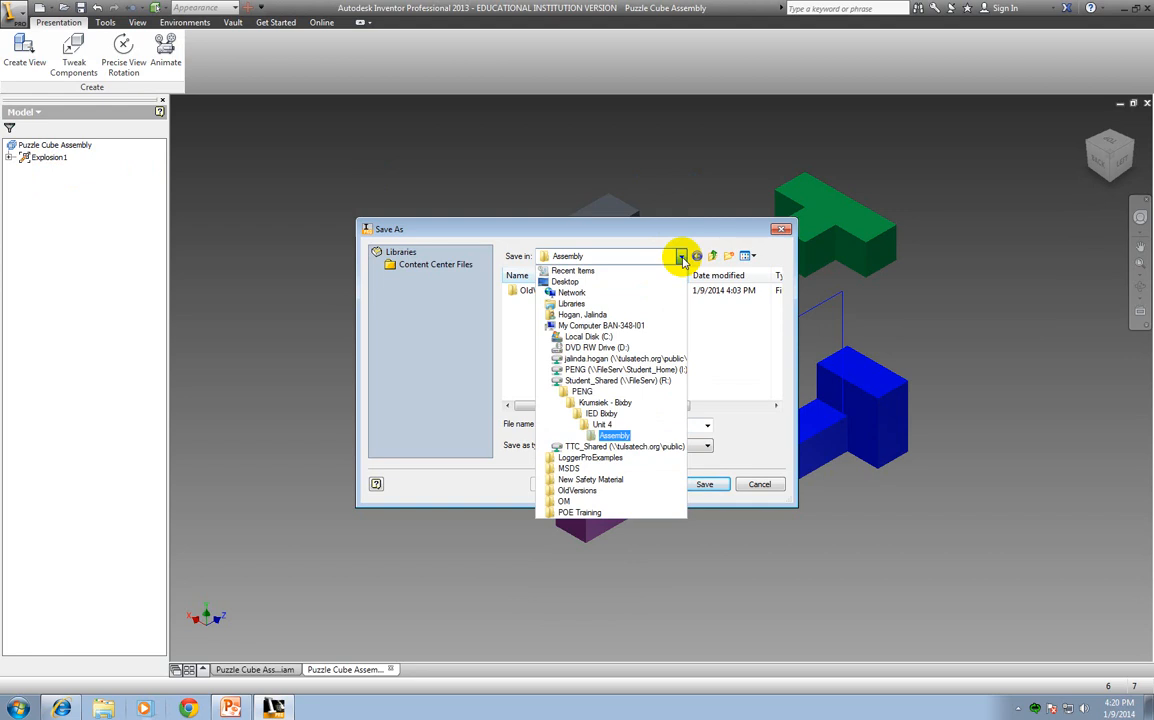
pyautogui.click(615, 436)
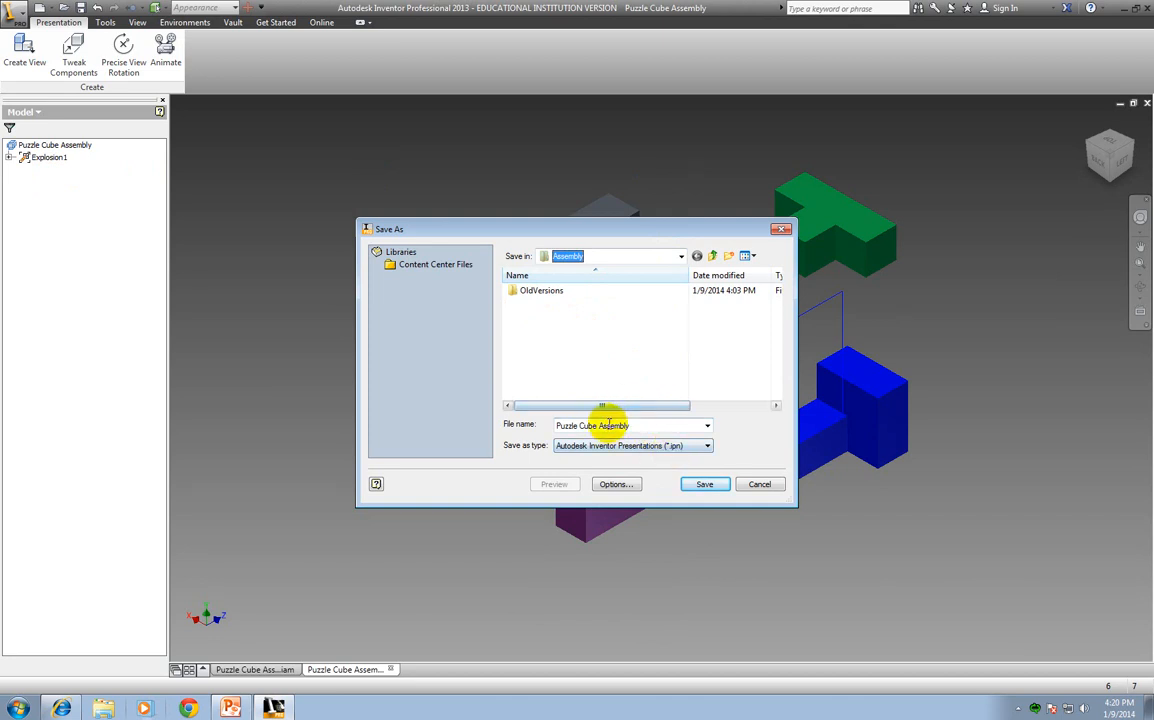
pyautogui.click(643, 426)
pyautogui.click(640, 424)
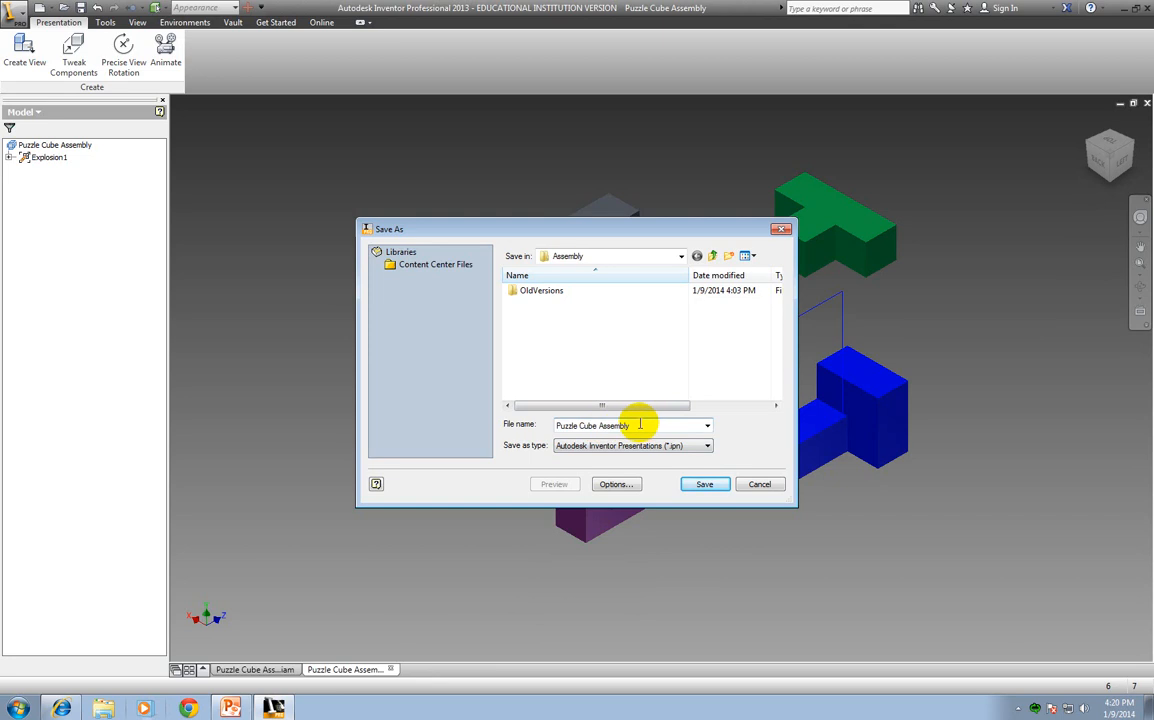
pyautogui.press('BackSpace')
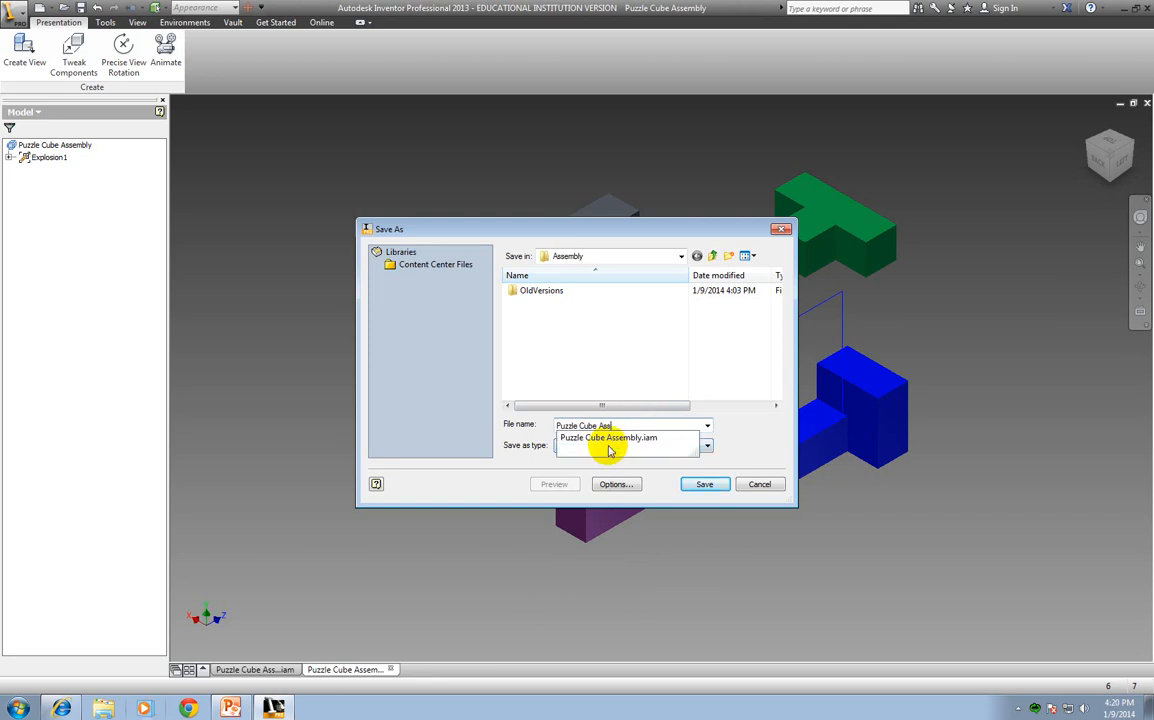
pyautogui.write('Exploded View')
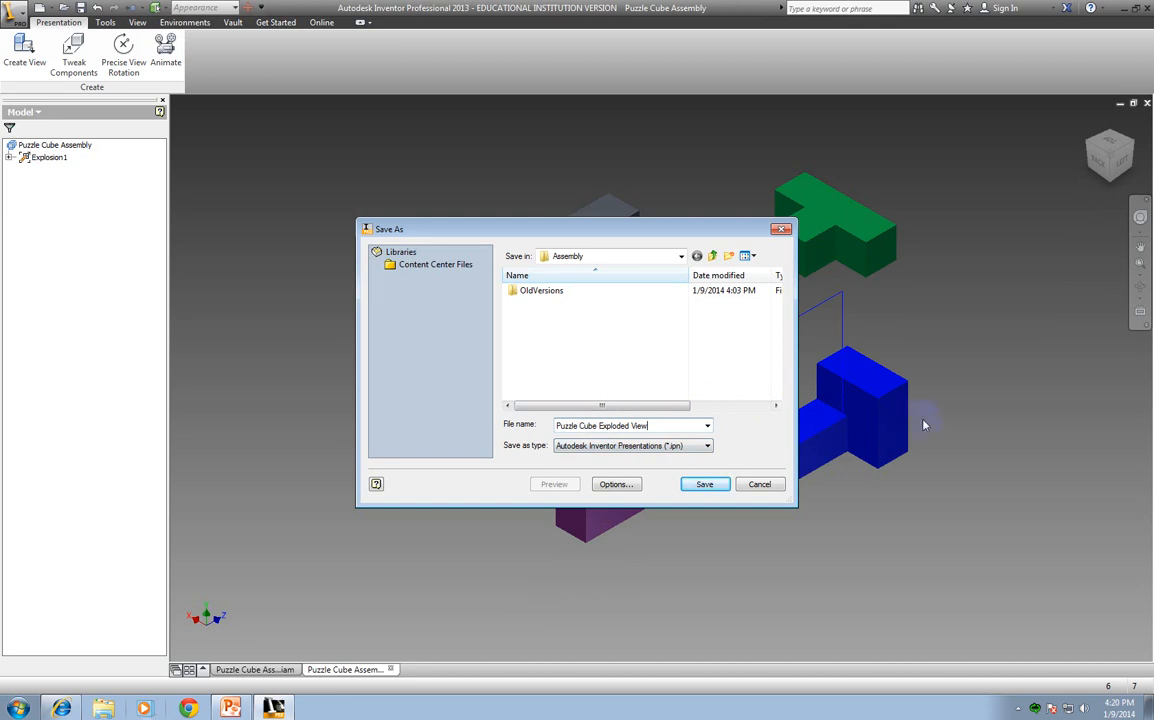
pyautogui.click(706, 485)
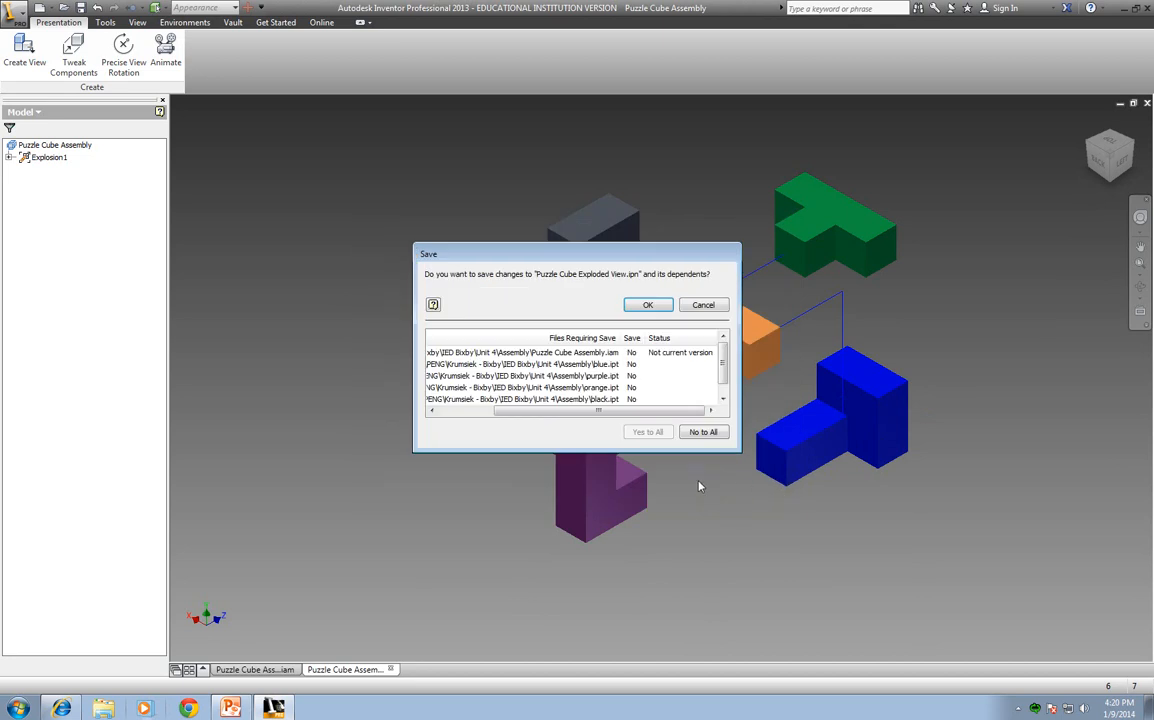
pyautogui.click(655, 305)
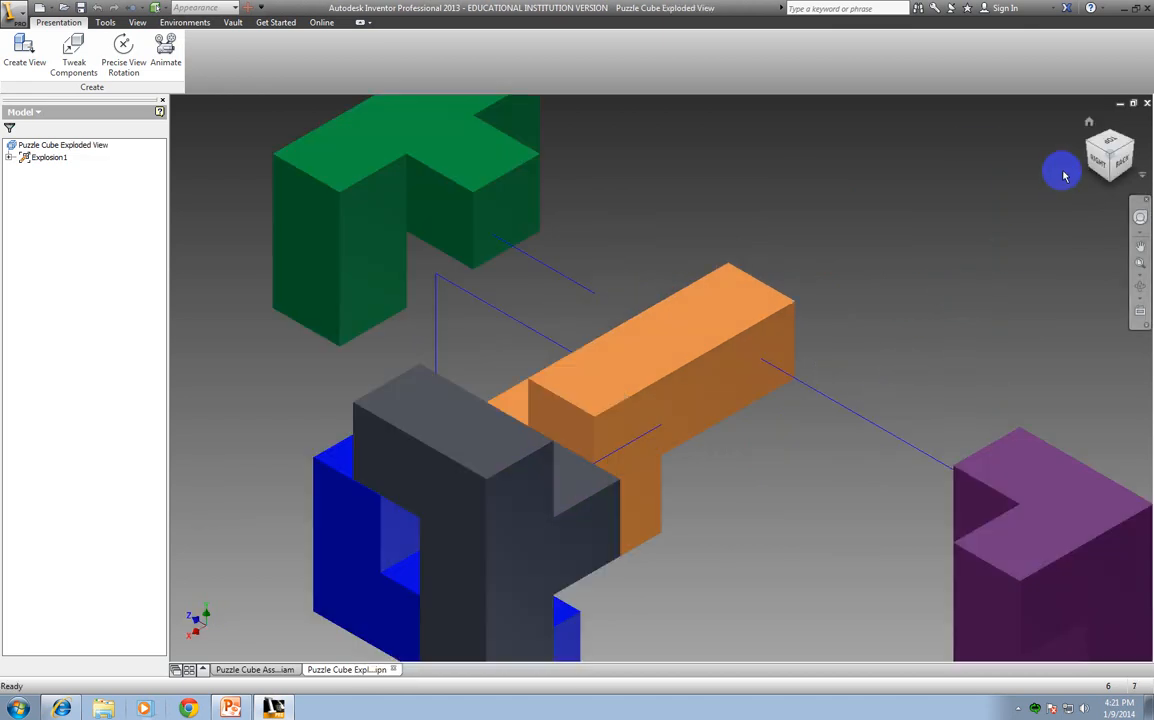
# Step: Play the exploded view's animation forward from the home view with an interval of 25 and one repetition
pyautogui.click(1092, 118)
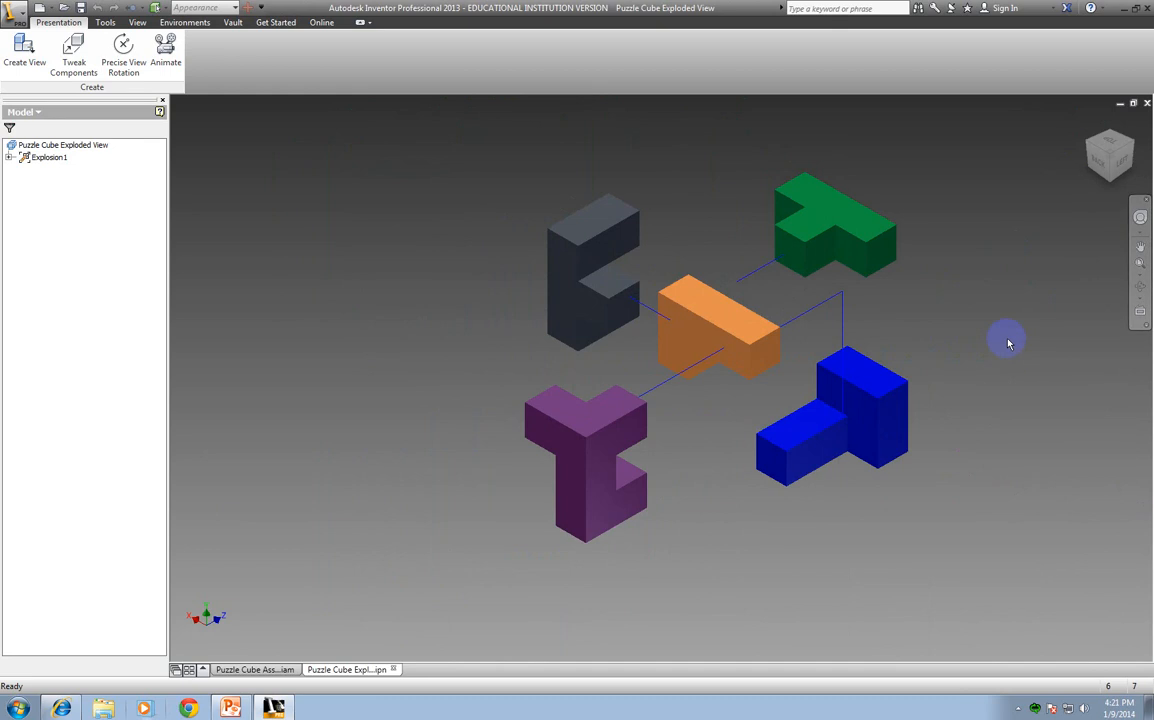
pyautogui.scroll(-3, 985, 322)
pyautogui.moveTo(988, 322)
pyautogui.mouseDown(button='middle')
pyautogui.moveTo(762, 388)
pyautogui.moveTo(981, 316)
pyautogui.mouseUp(button='middle')
pyautogui.scroll(3, 843, 367)
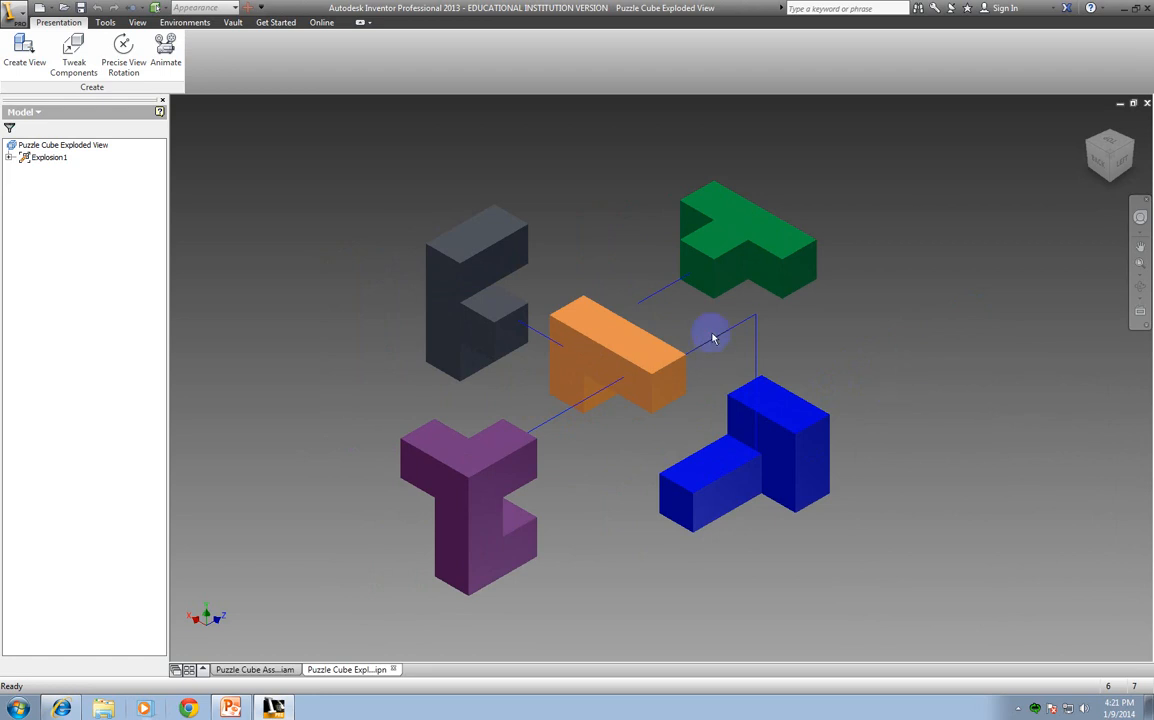
pyautogui.click(167, 56)
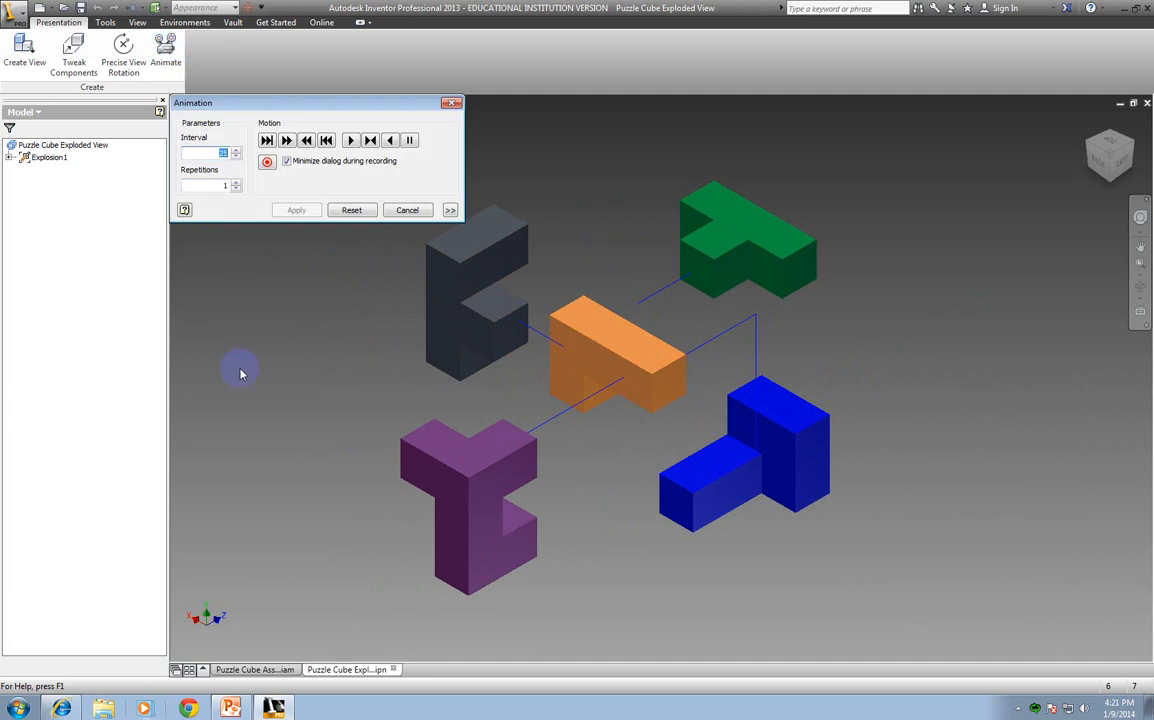
pyautogui.click(353, 140)
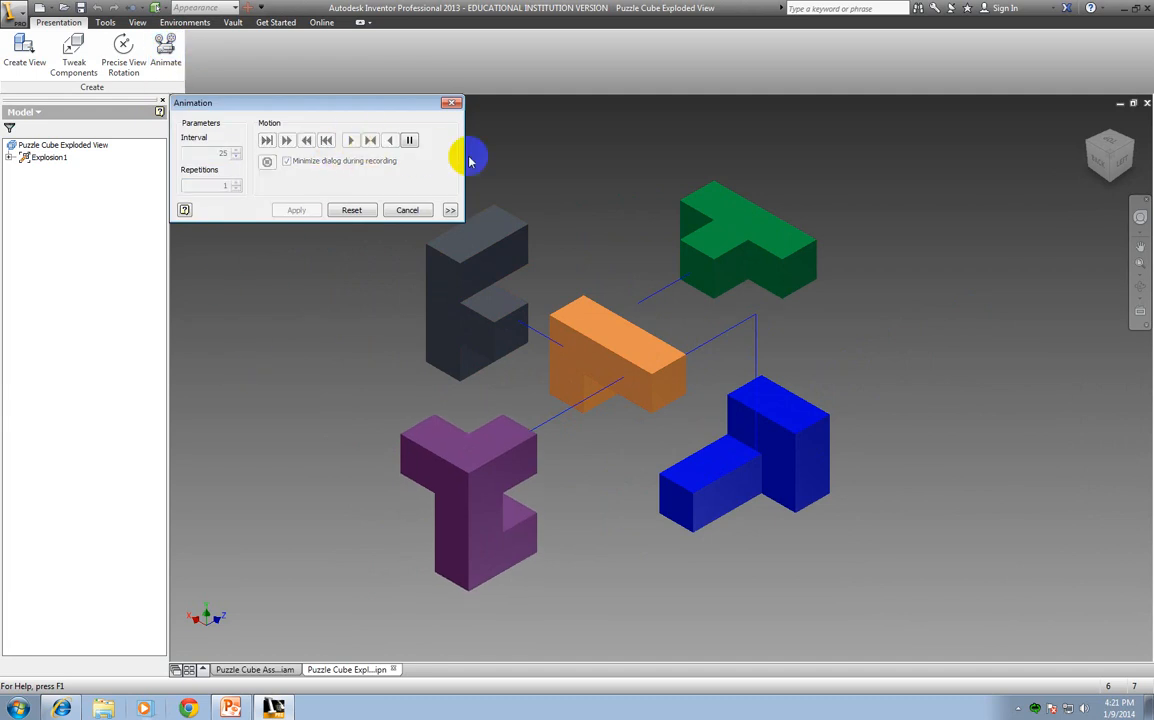
pyautogui.moveTo(412, 103); pyautogui.dragTo(361, 97)
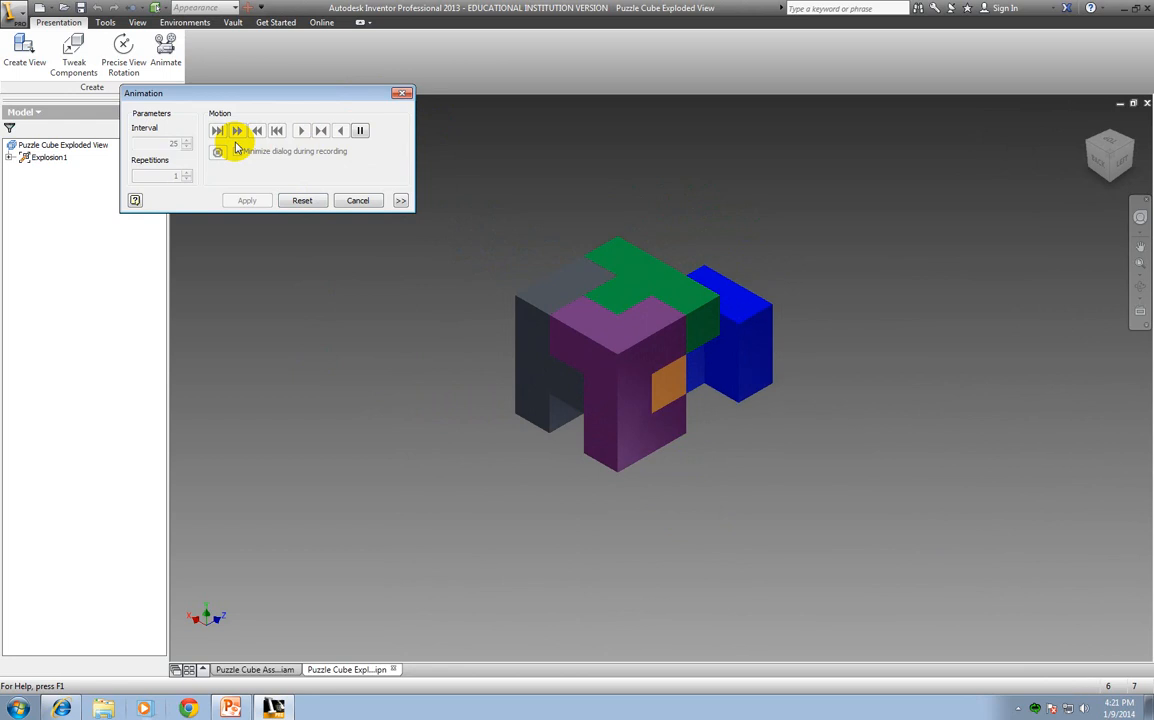
# Step: Set the animation interval to 5, apply it, play the animation forward and reset the pieces to their exploded positions
pyautogui.click(298, 200)
pyautogui.moveTo(147, 146); pyautogui.dragTo(185, 143)
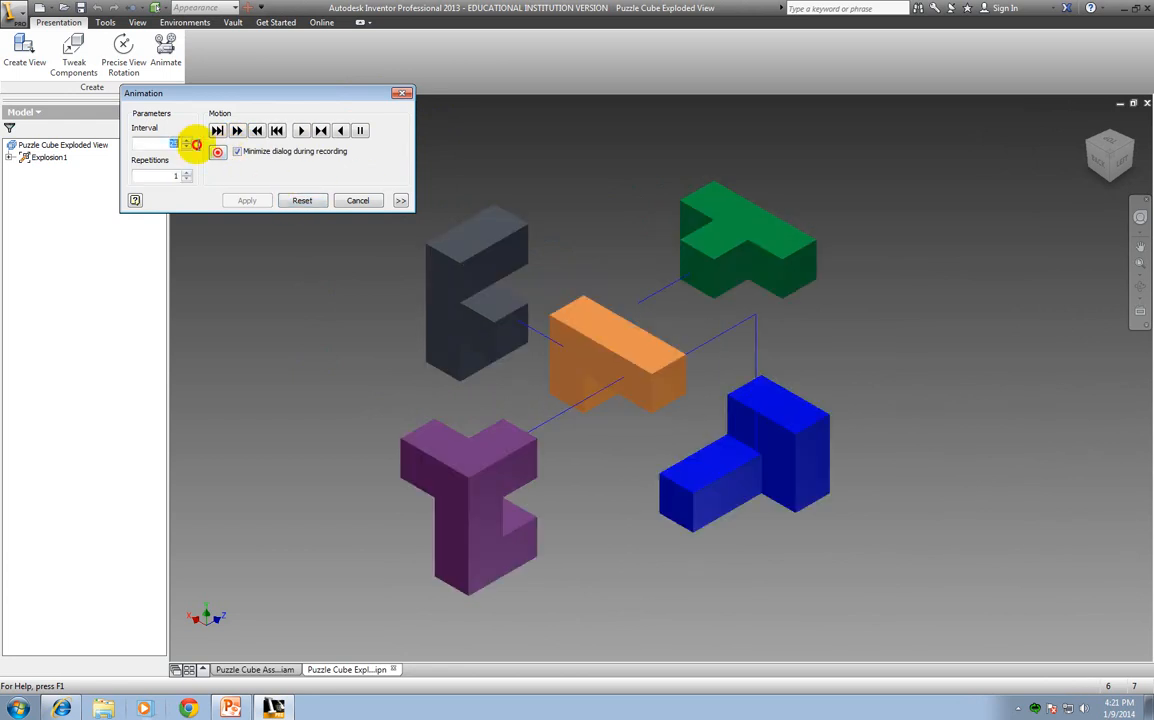
pyautogui.write('5')
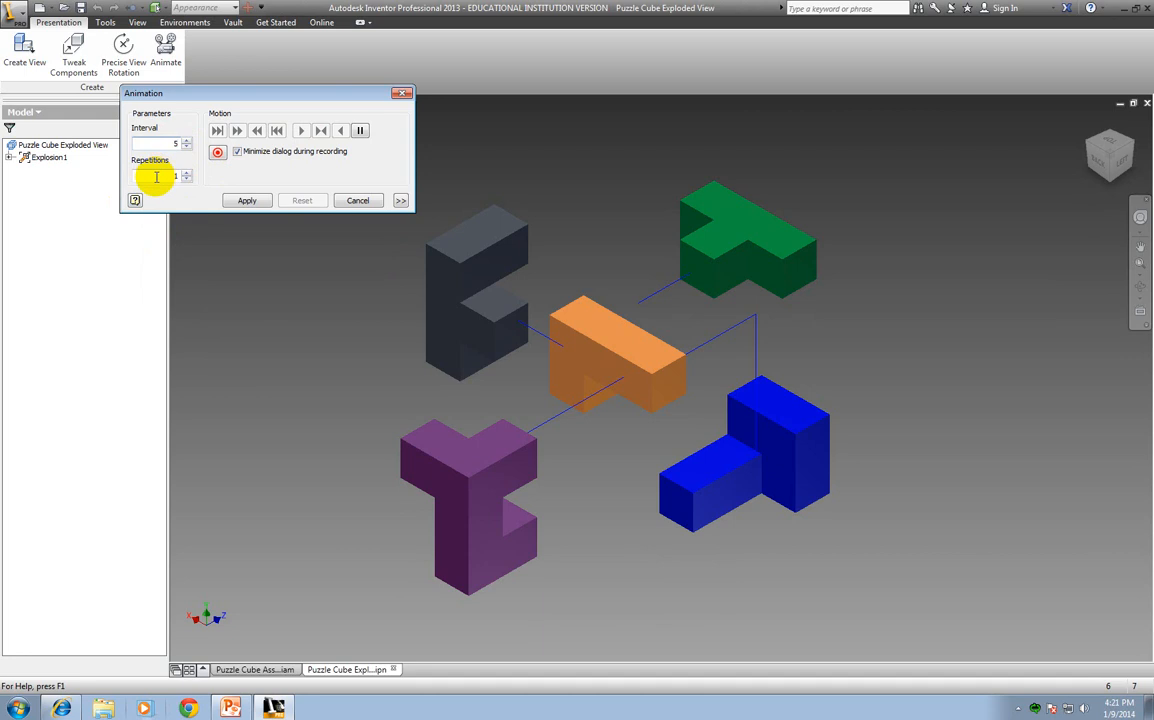
pyautogui.click(254, 205)
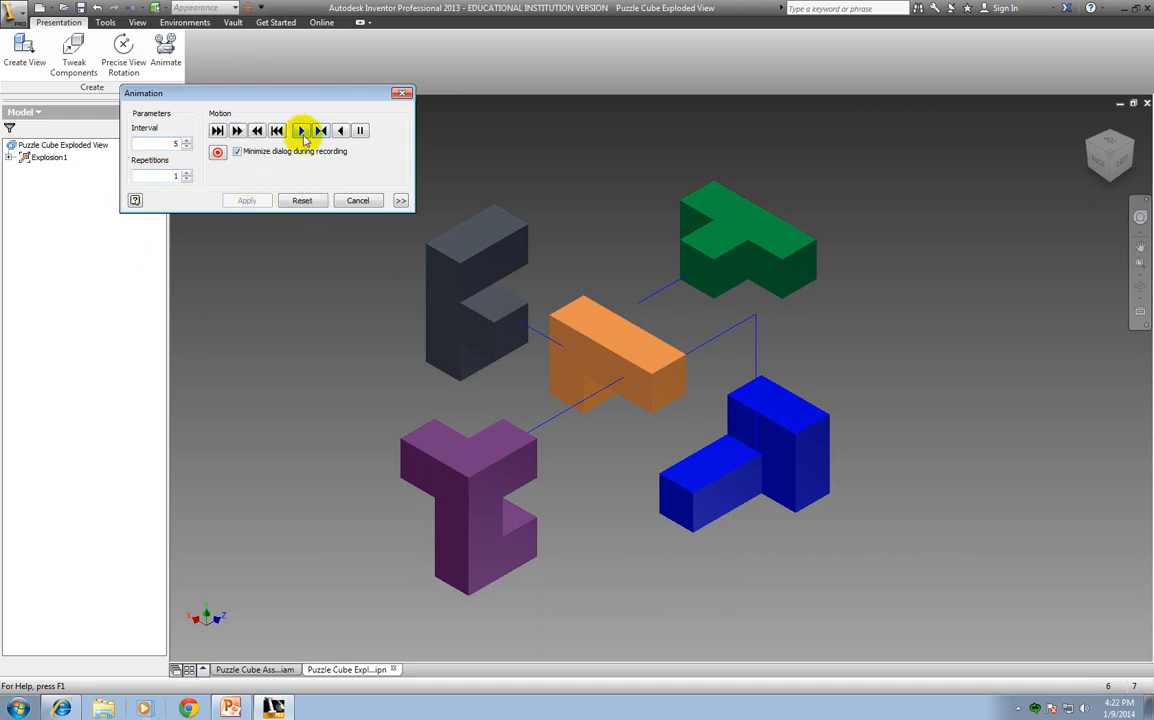
pyautogui.click(304, 135)
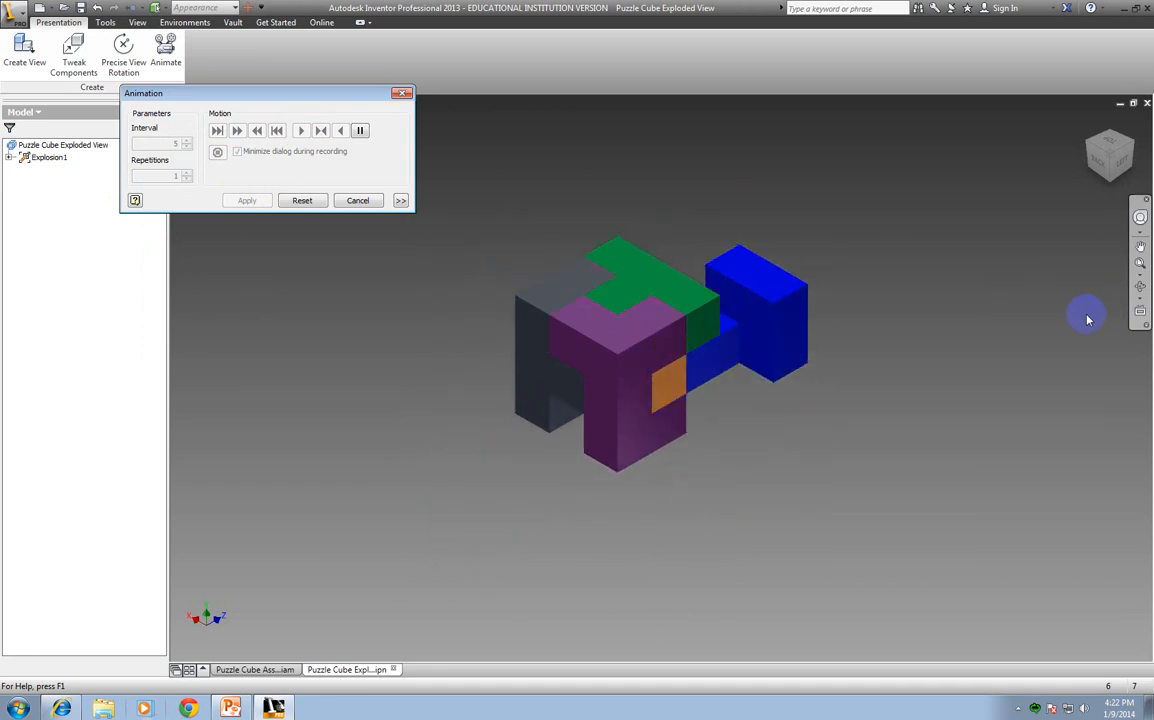
pyautogui.click(302, 200)
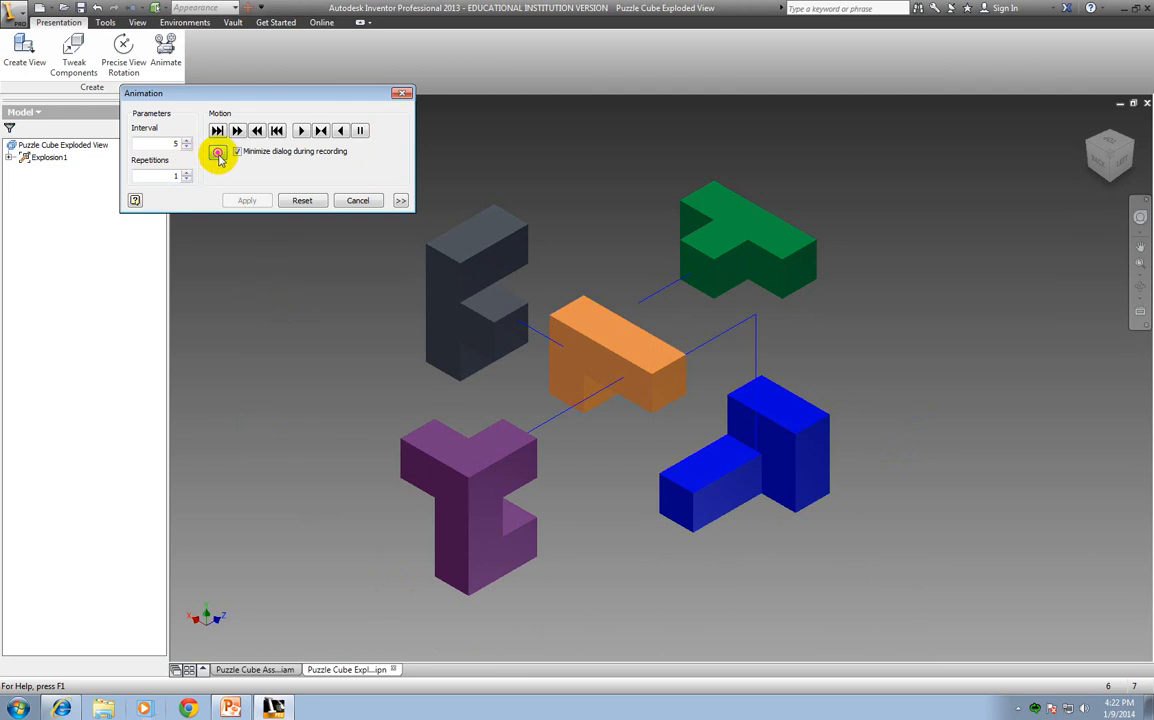
pyautogui.moveTo(290, 90); pyautogui.dragTo(241, 74)
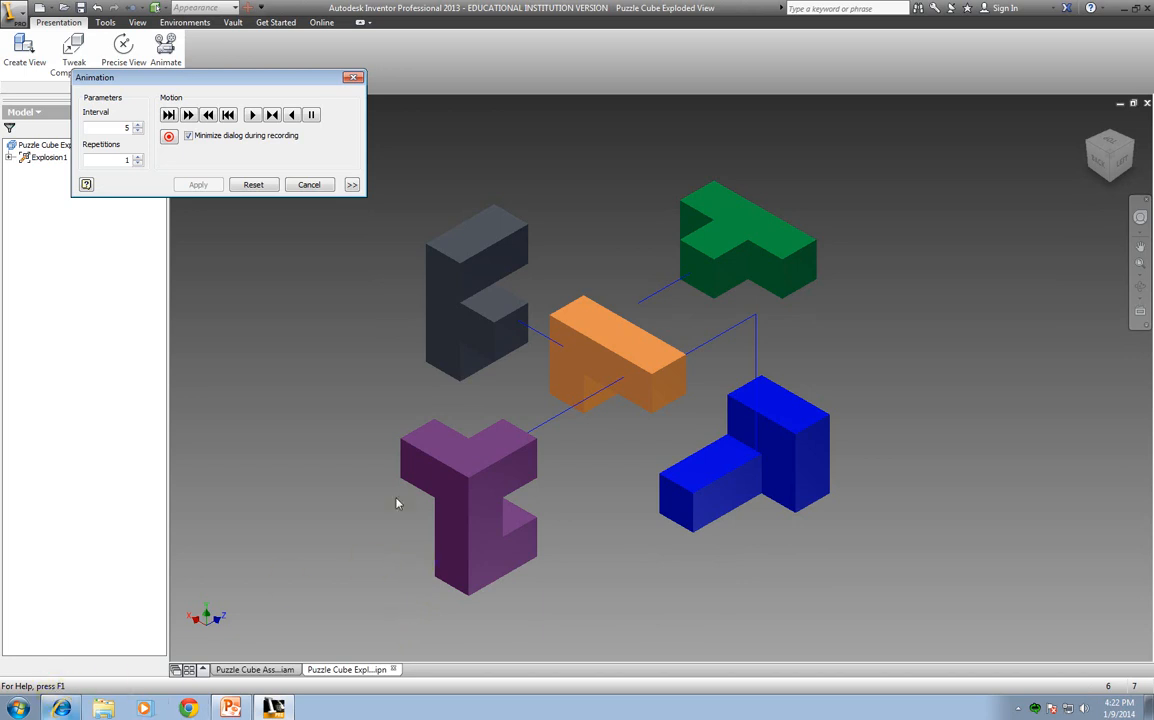
pyautogui.click(1124, 9)
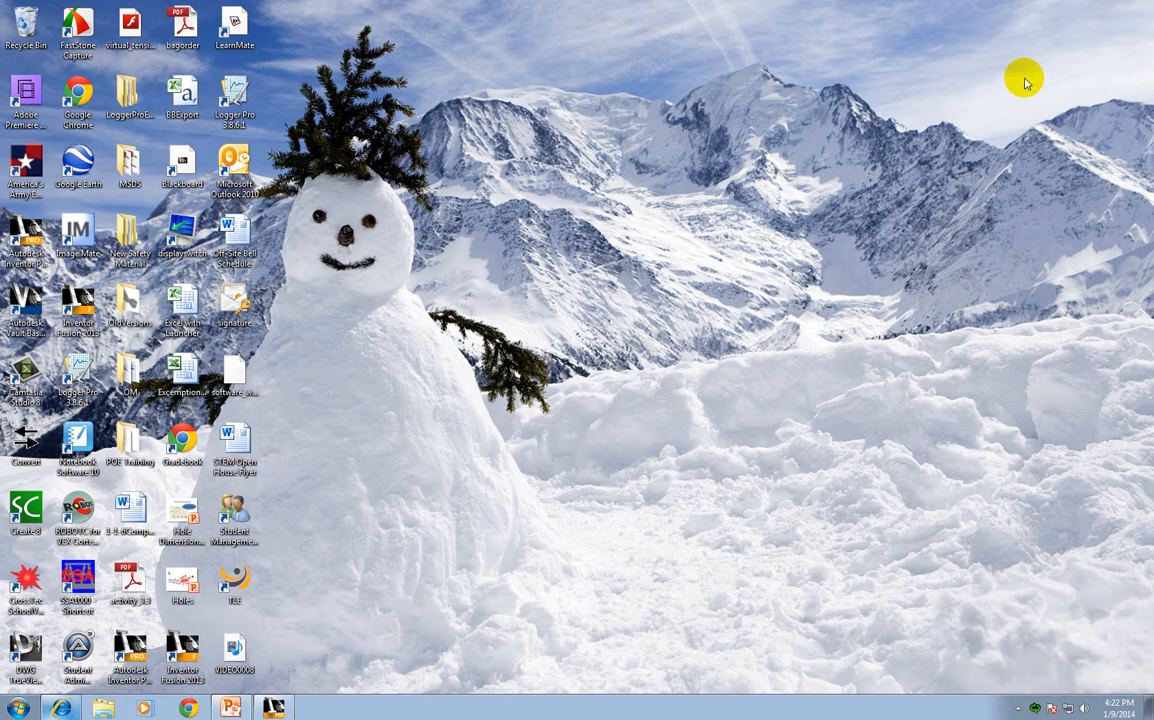
pyautogui.click(272, 708)
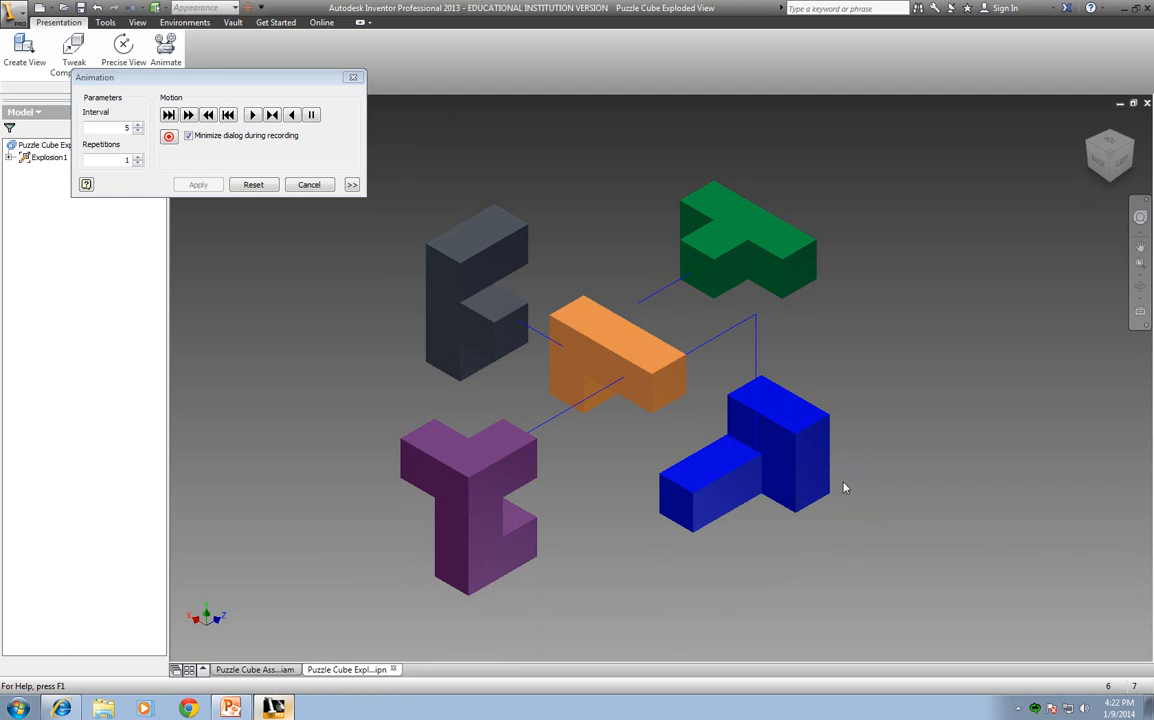
# Step: Add a 360-degree rotation tweak about the Z axis to the purple piece, taking the direction from its top face
pyautogui.click(354, 79)
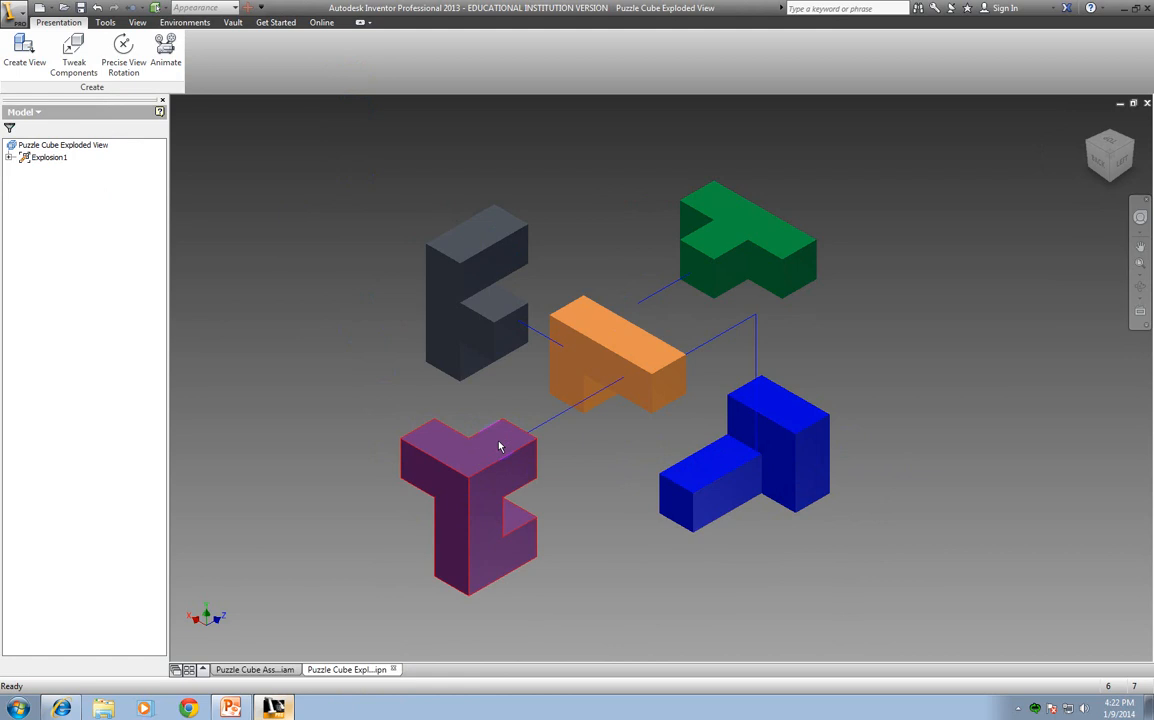
pyautogui.click(76, 60)
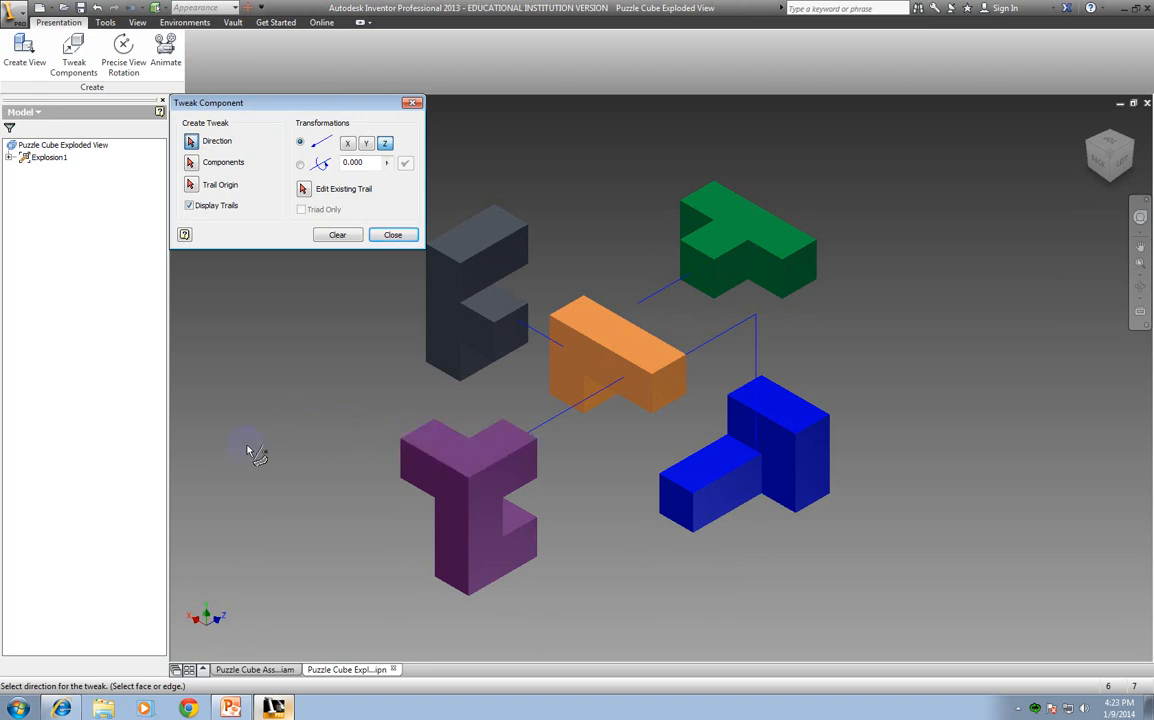
pyautogui.click(190, 160)
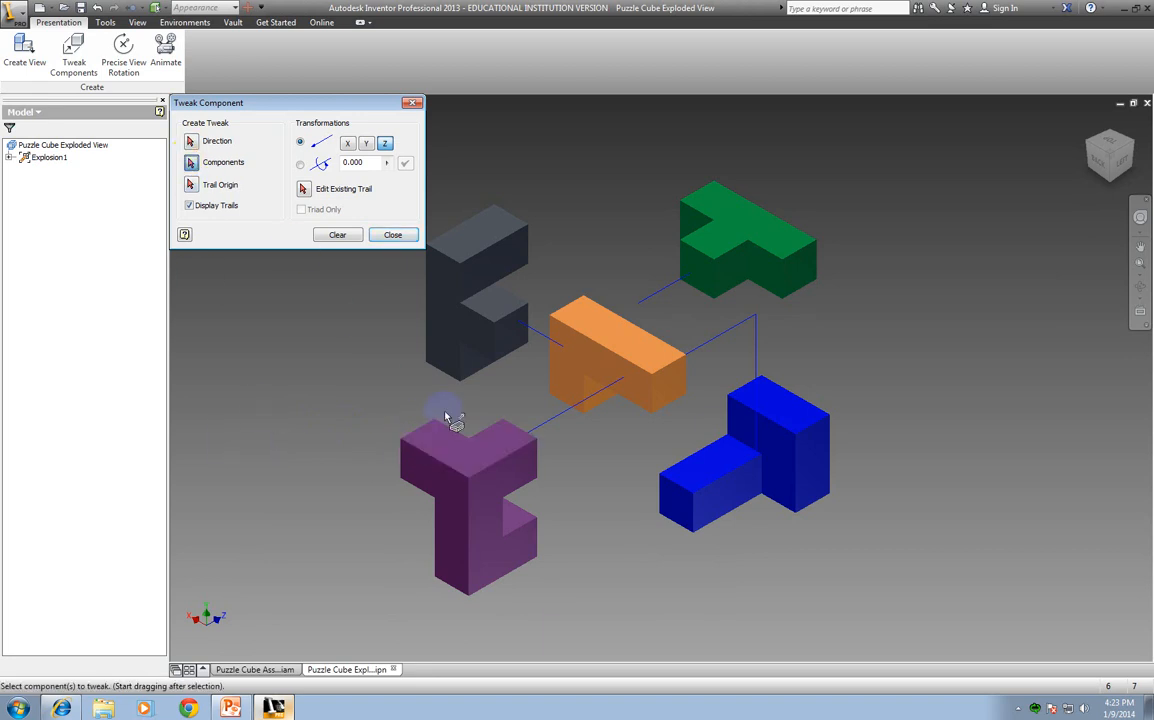
pyautogui.click(466, 436)
pyautogui.click(197, 141)
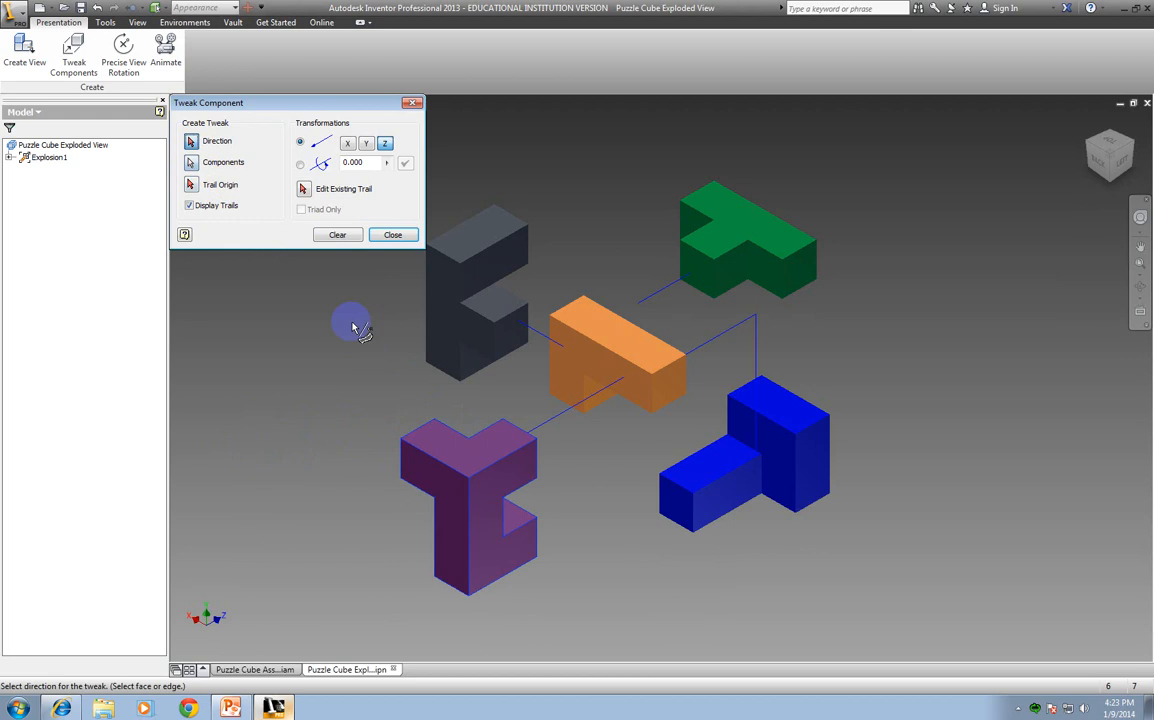
pyautogui.click(453, 437)
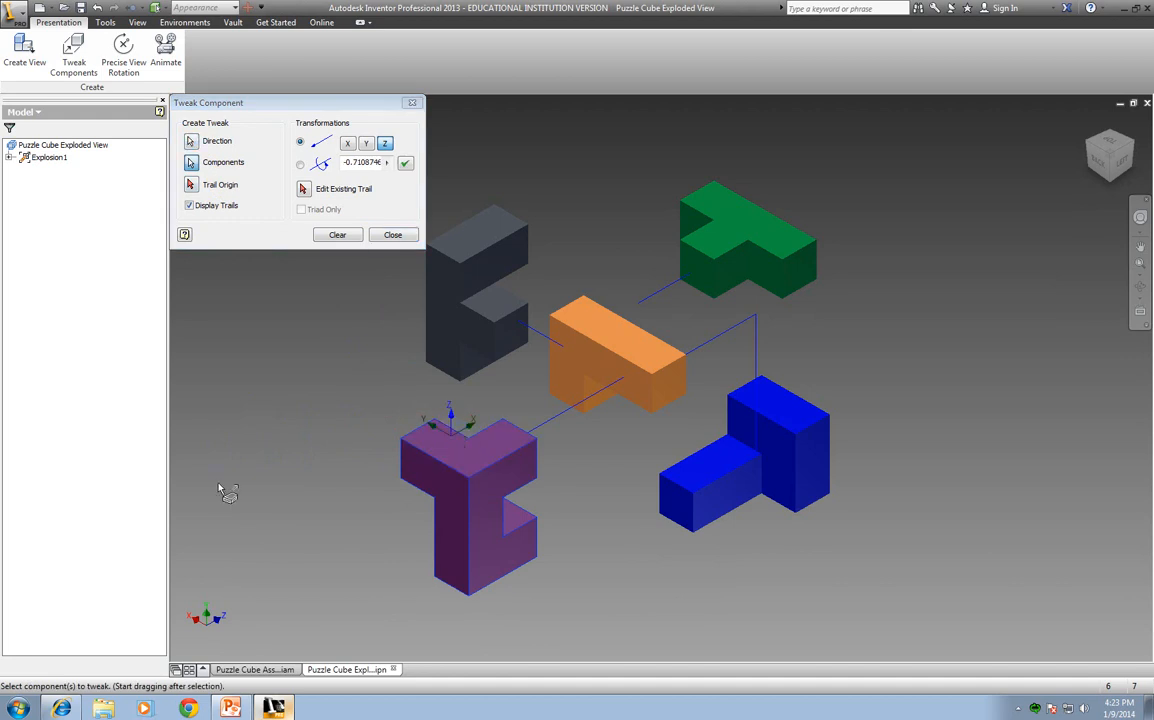
pyautogui.click(301, 164)
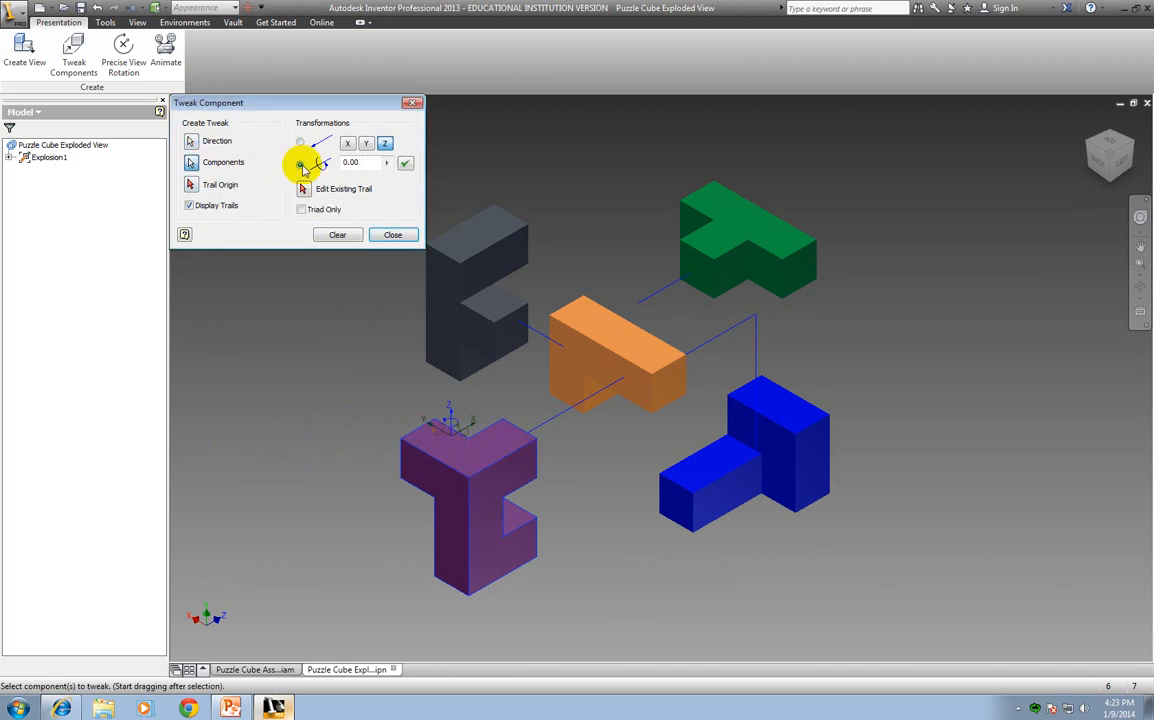
pyautogui.doubleClick(351, 162)
pyautogui.write('360')
pyautogui.click(405, 162)
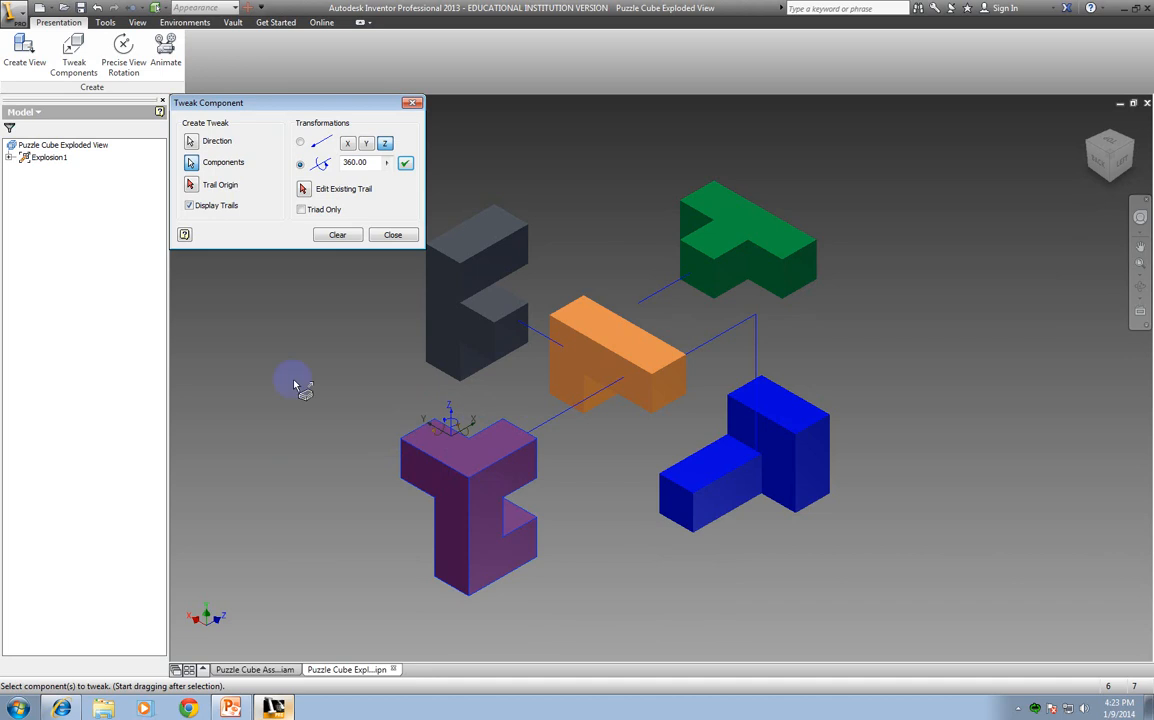
pyautogui.click(392, 236)
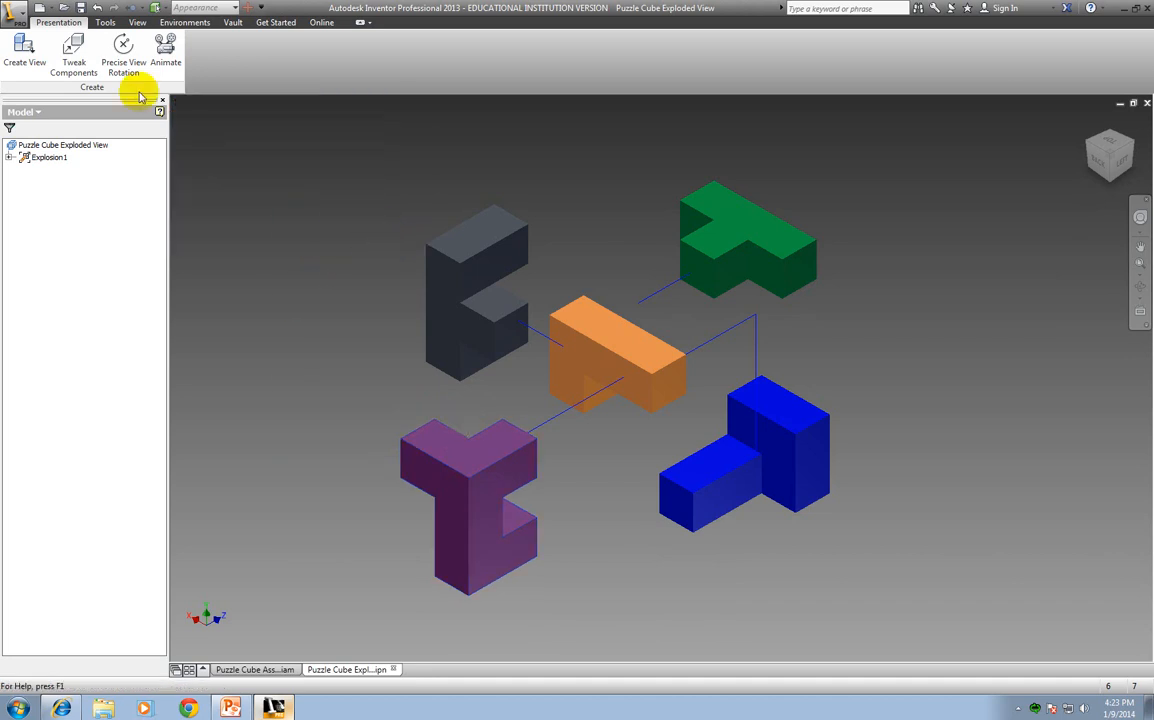
# Step: Play the animation forward twice to check the purple piece's rotation, resetting the exploded view after each run
pyautogui.click(165, 52)
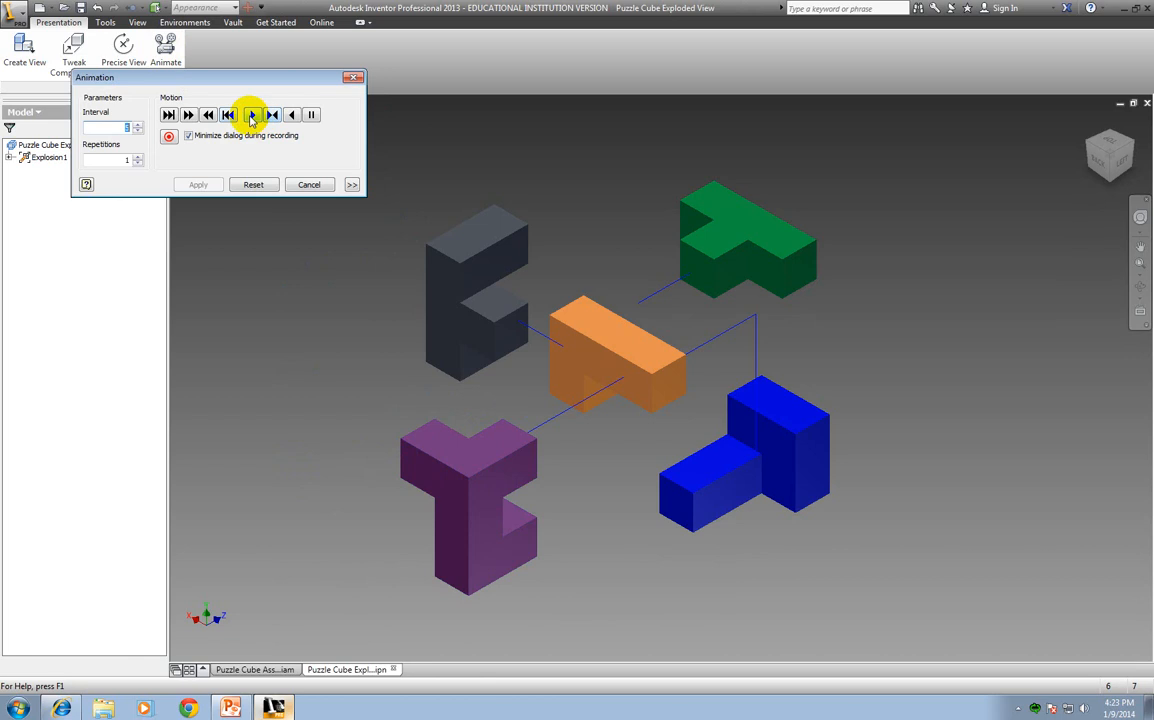
pyautogui.click(252, 114)
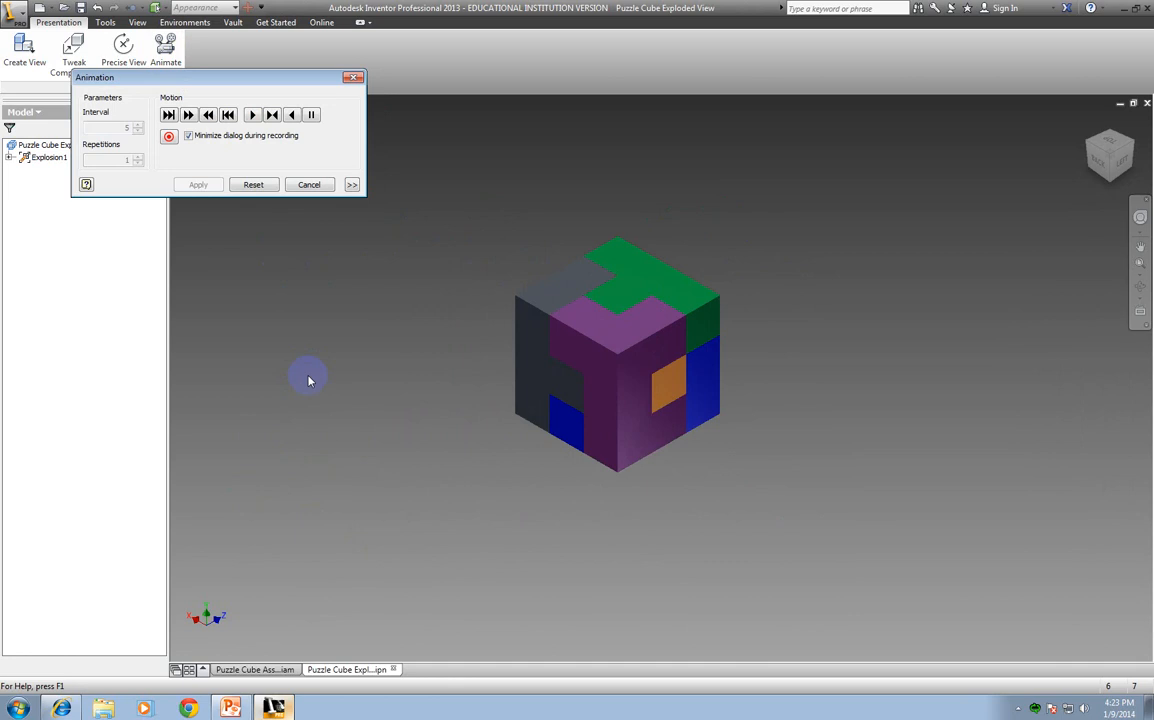
pyautogui.click(253, 184)
pyautogui.click(251, 115)
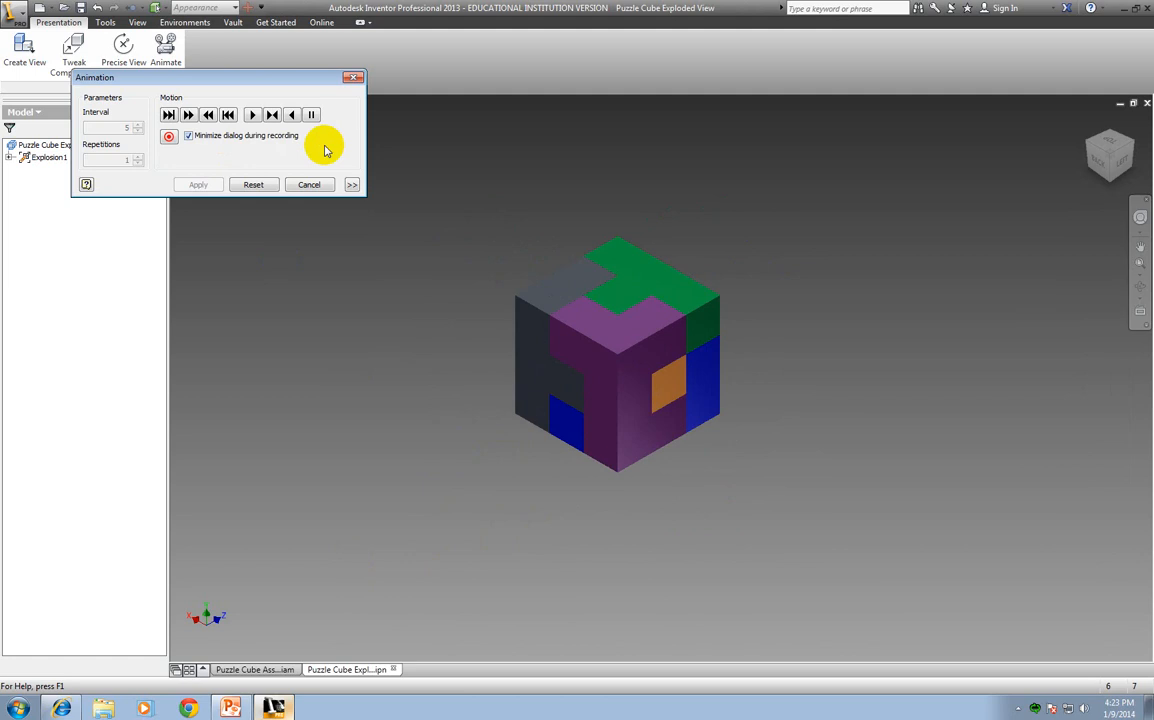
pyautogui.click(256, 186)
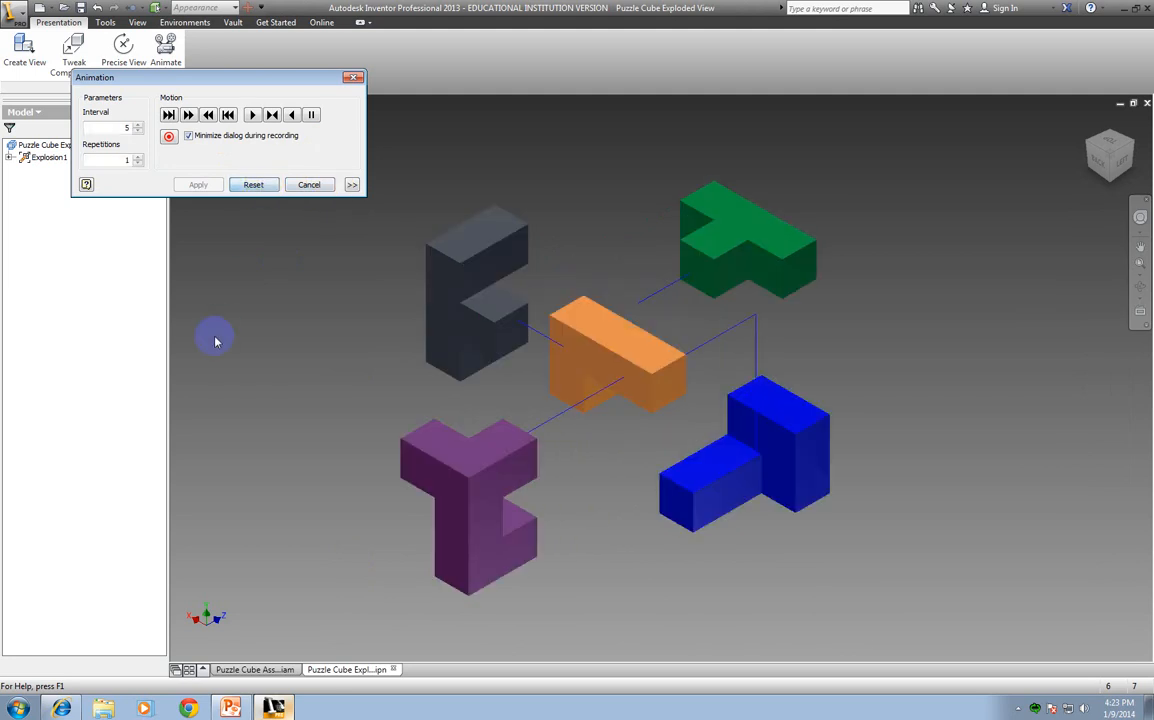
# Step: Move the purple piece's 360-degree rotation tweak to second place in the animation sequence, apply it and play the animation forward
pyautogui.click(352, 186)
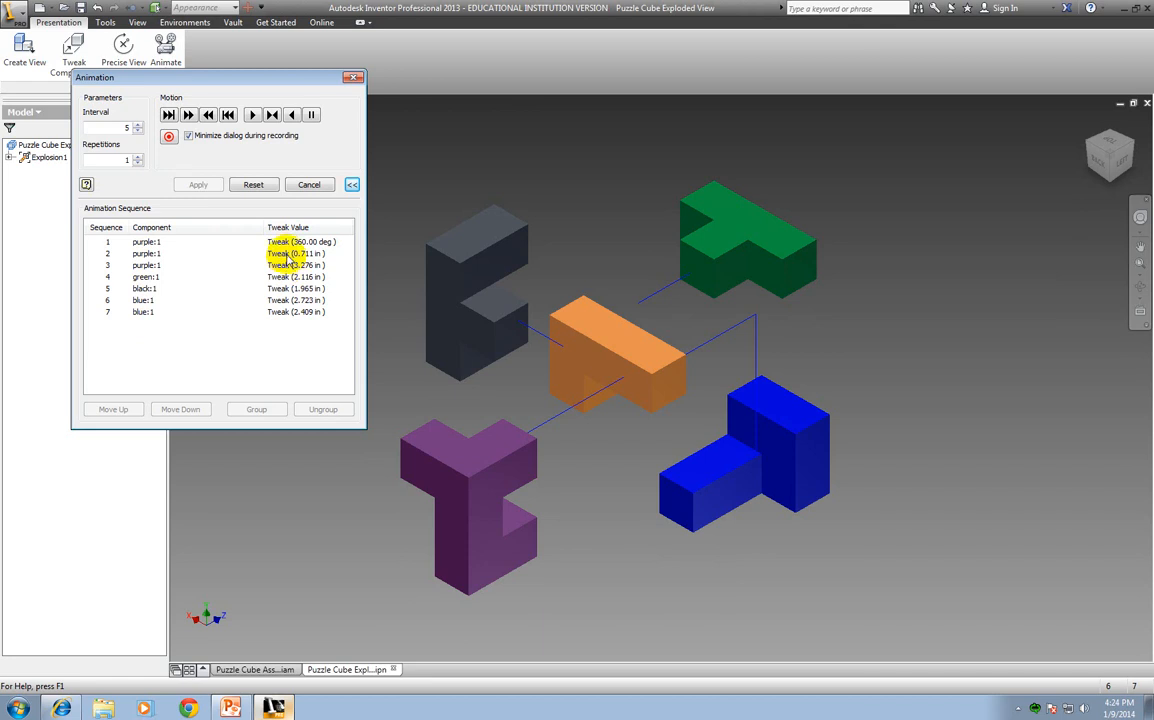
pyautogui.click(157, 243)
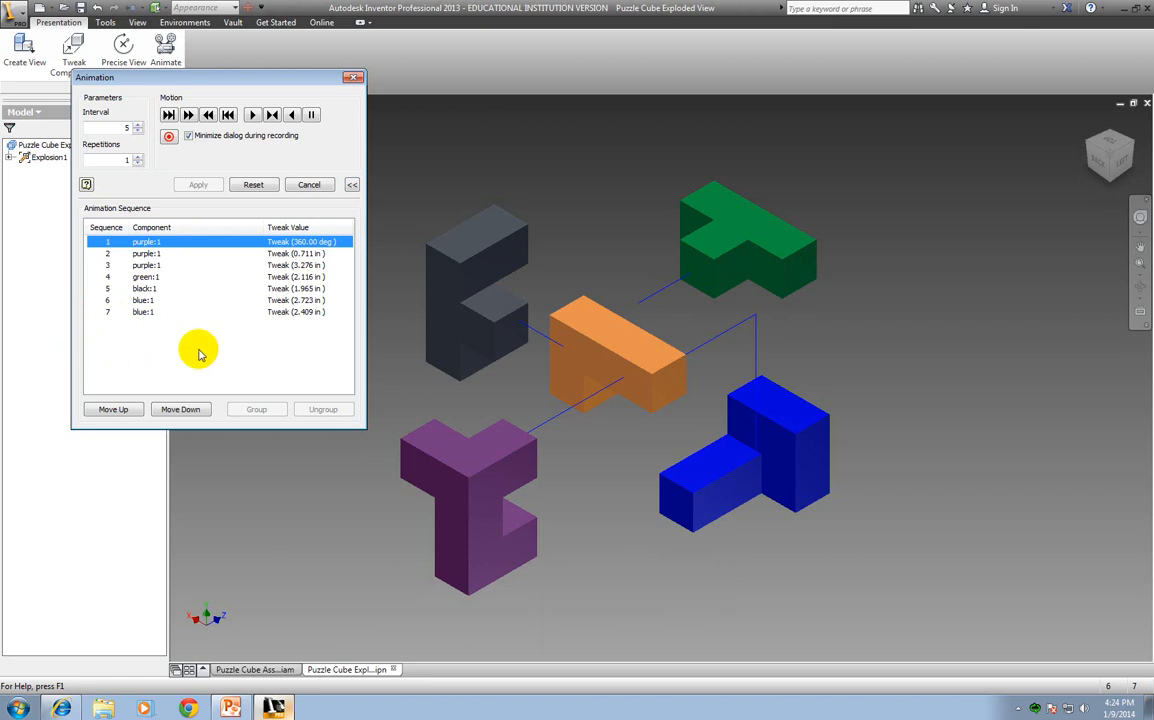
pyautogui.click(181, 410)
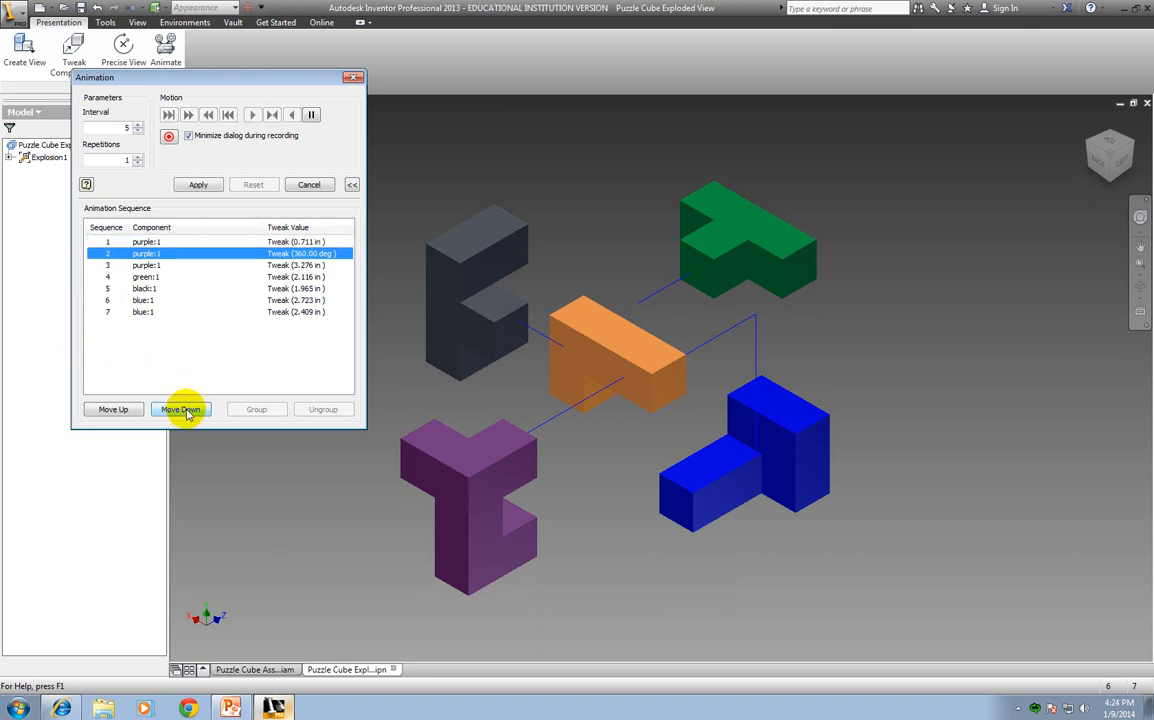
pyautogui.click(187, 411)
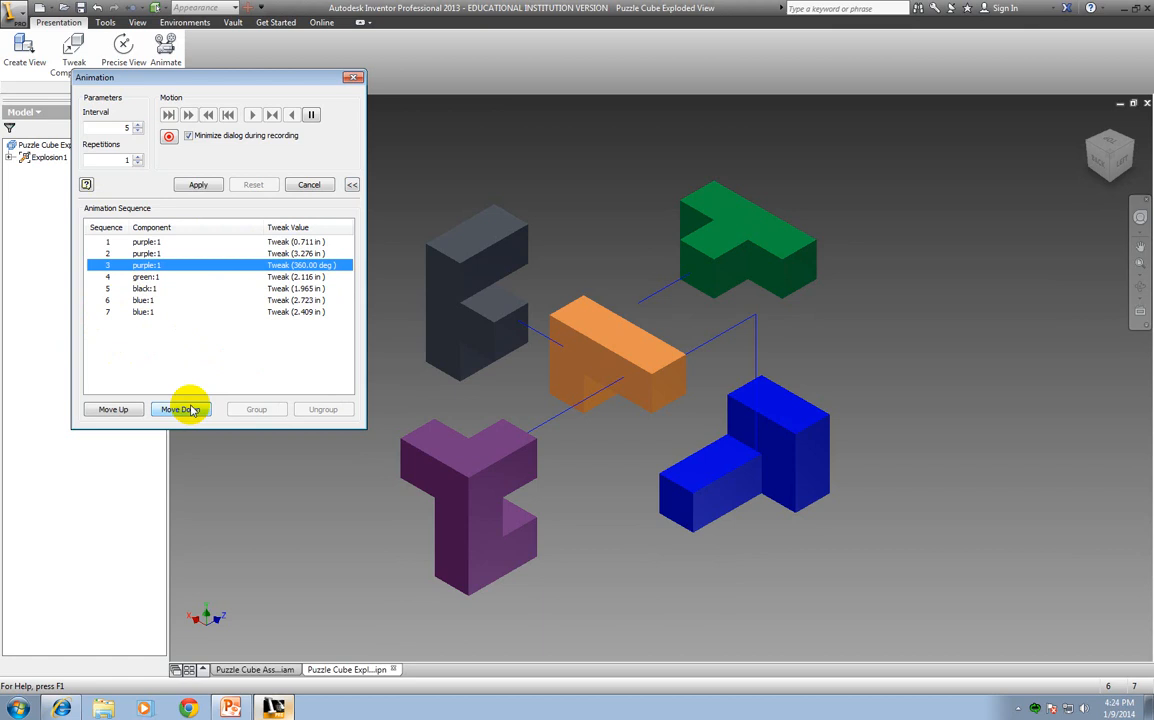
pyautogui.click(114, 409)
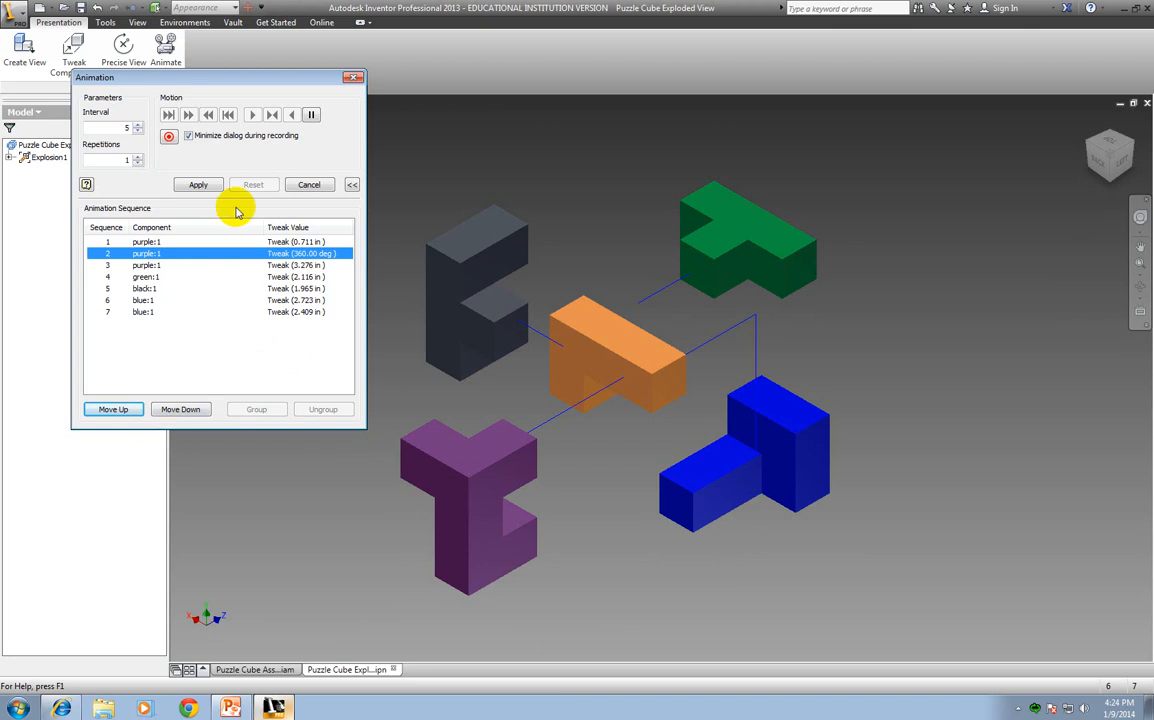
pyautogui.click(199, 186)
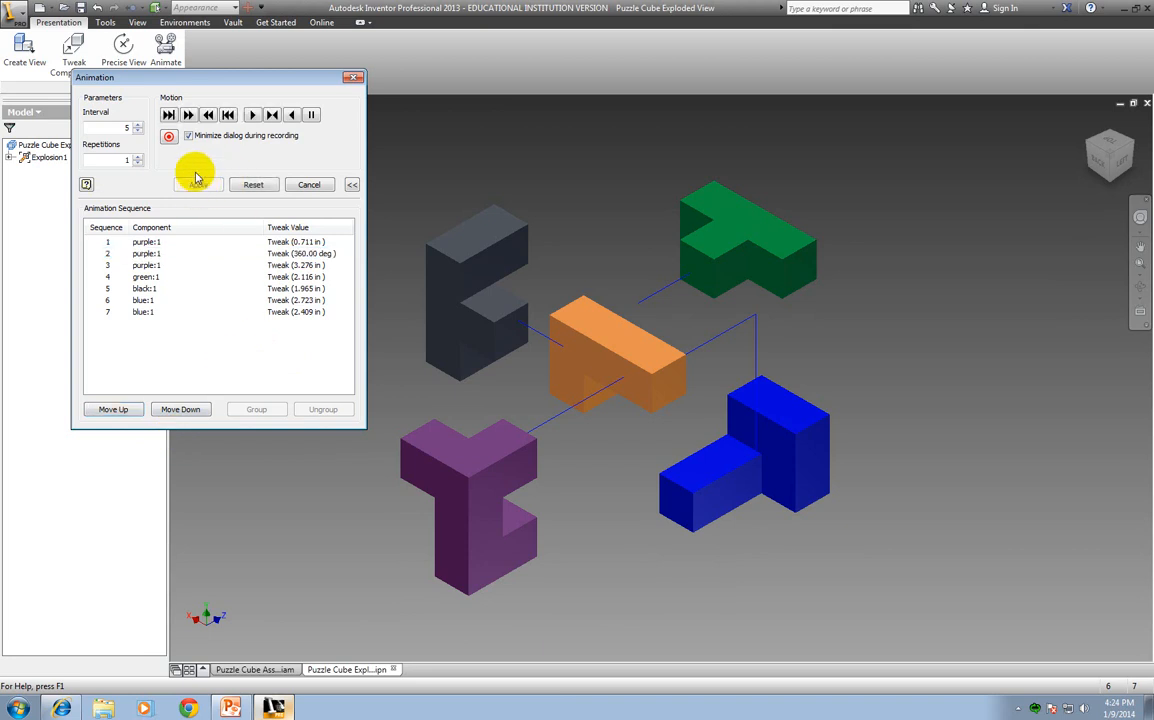
pyautogui.click(352, 185)
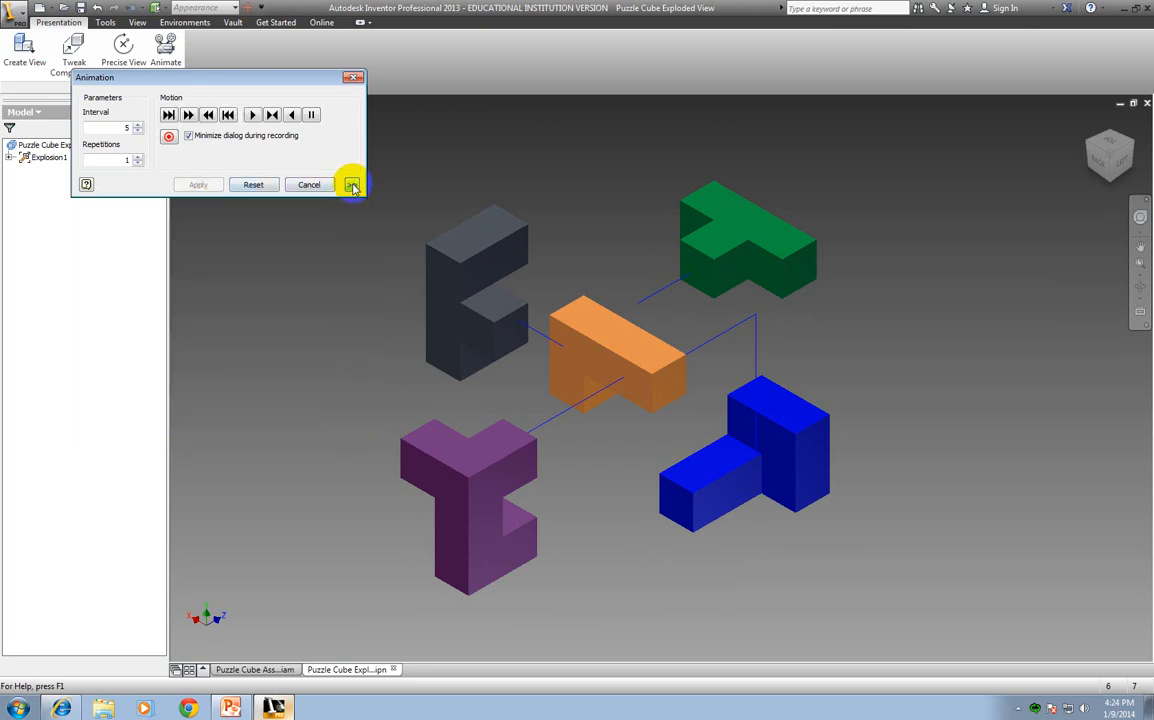
pyautogui.click(254, 115)
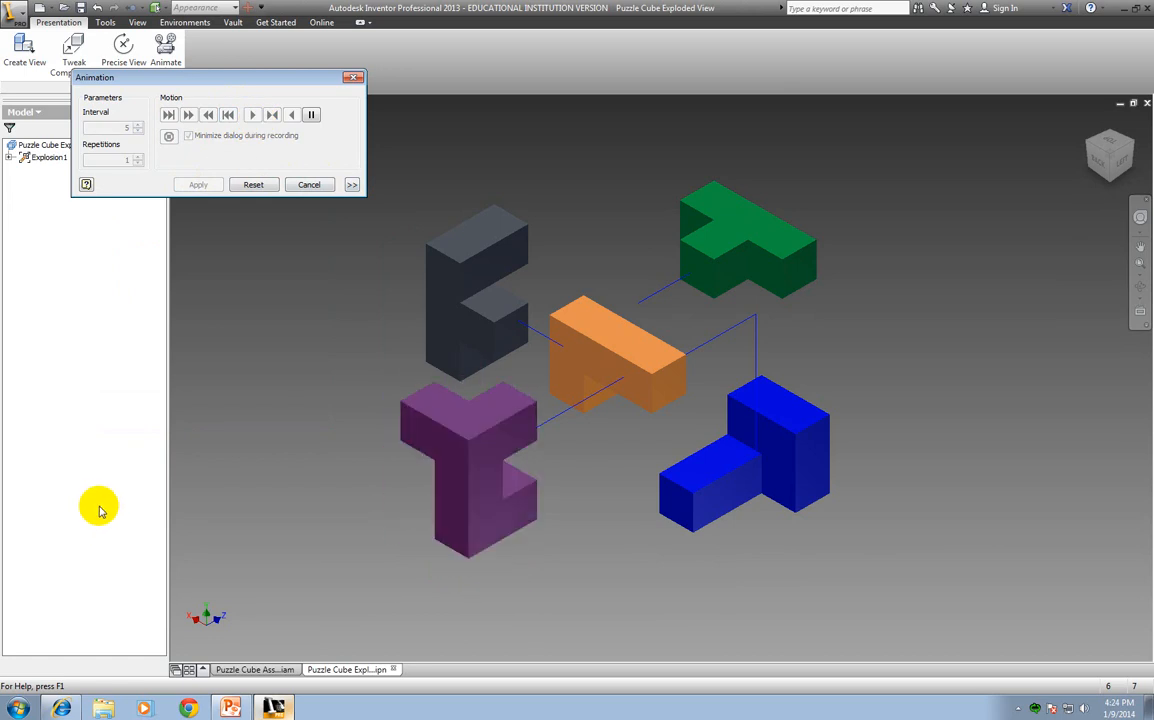